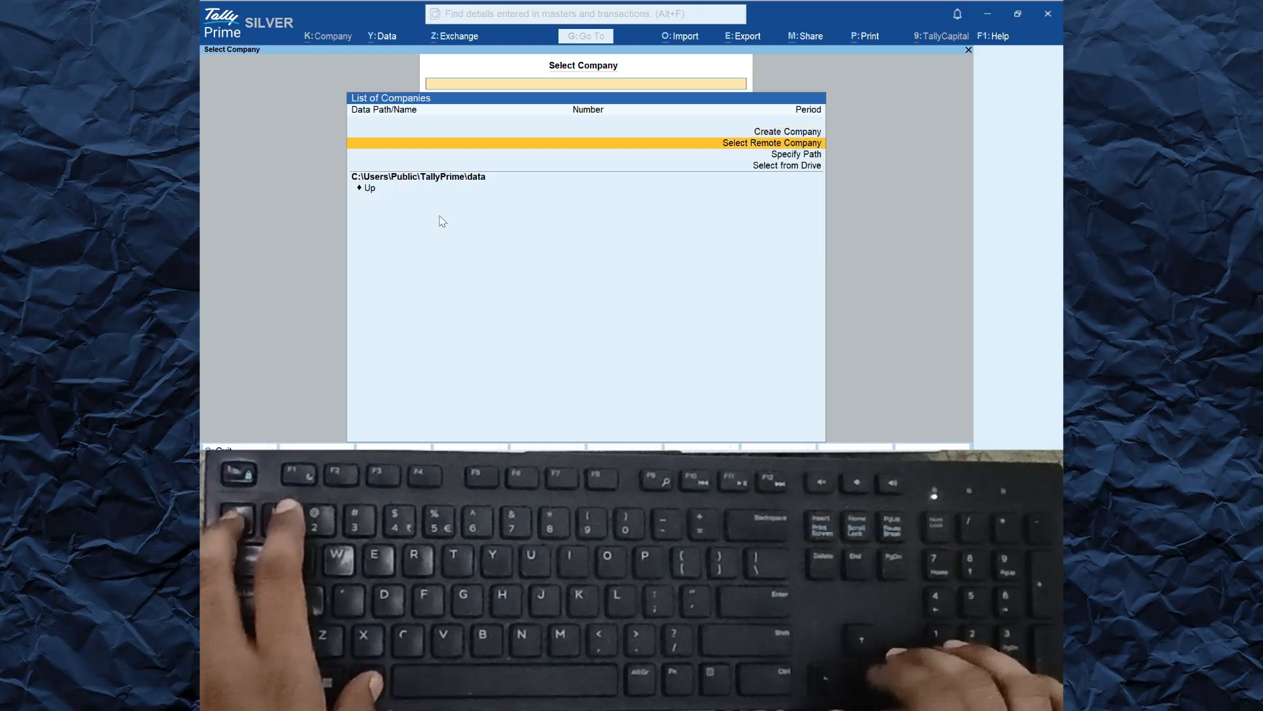
pyautogui.press('Down')
pyautogui.press('Down')
# Step: Choose the option to locate the company by selecting it from a drive
pyautogui.press('Up')
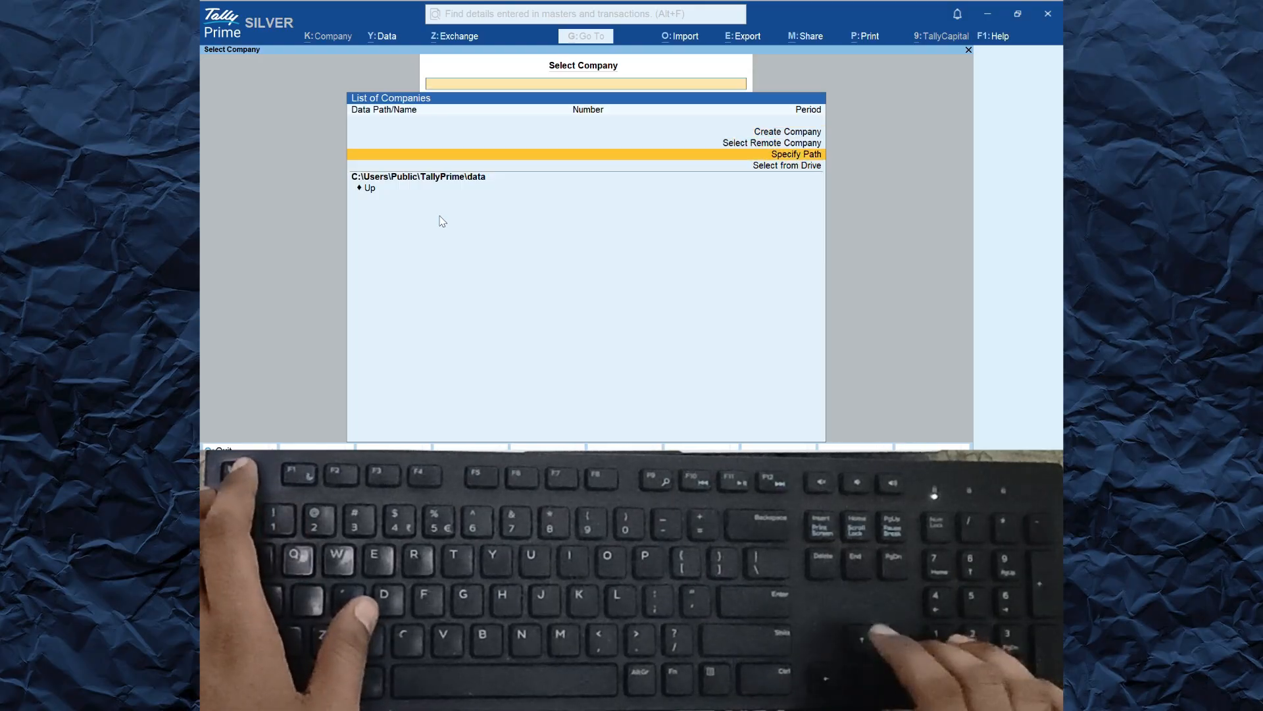
pyautogui.press('Up')
pyautogui.press('Up')
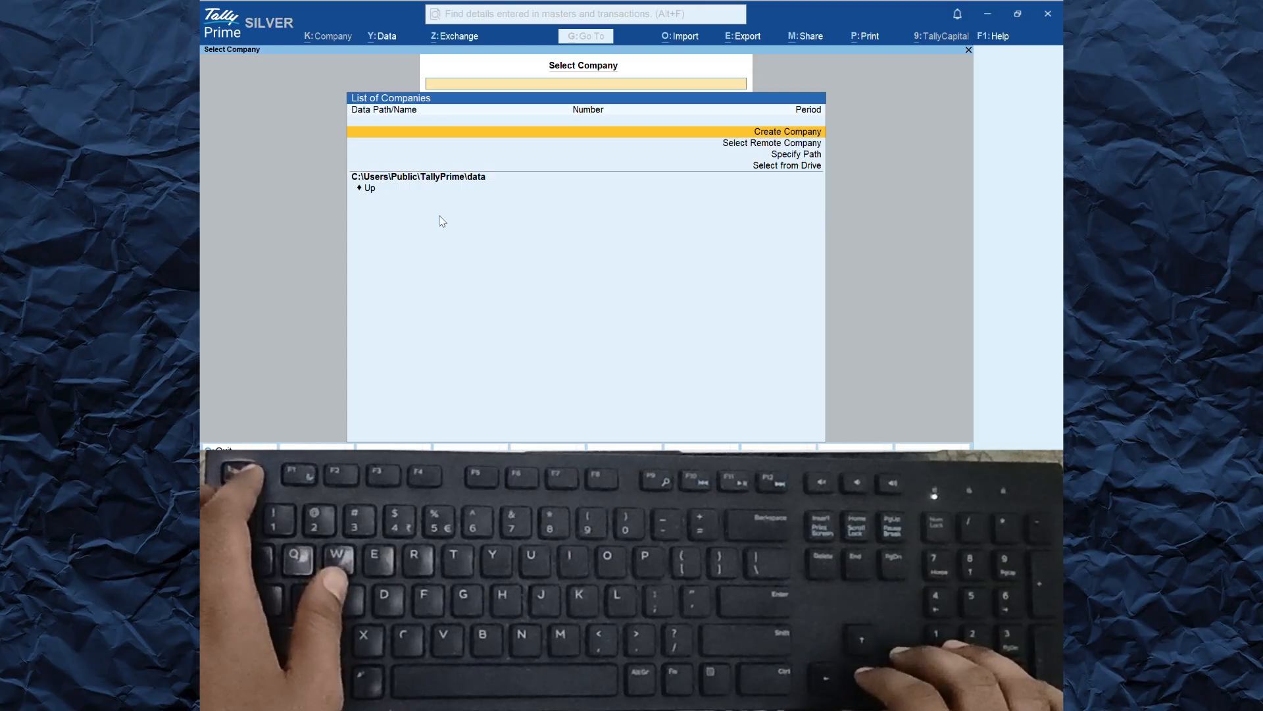
pyautogui.press('Down')
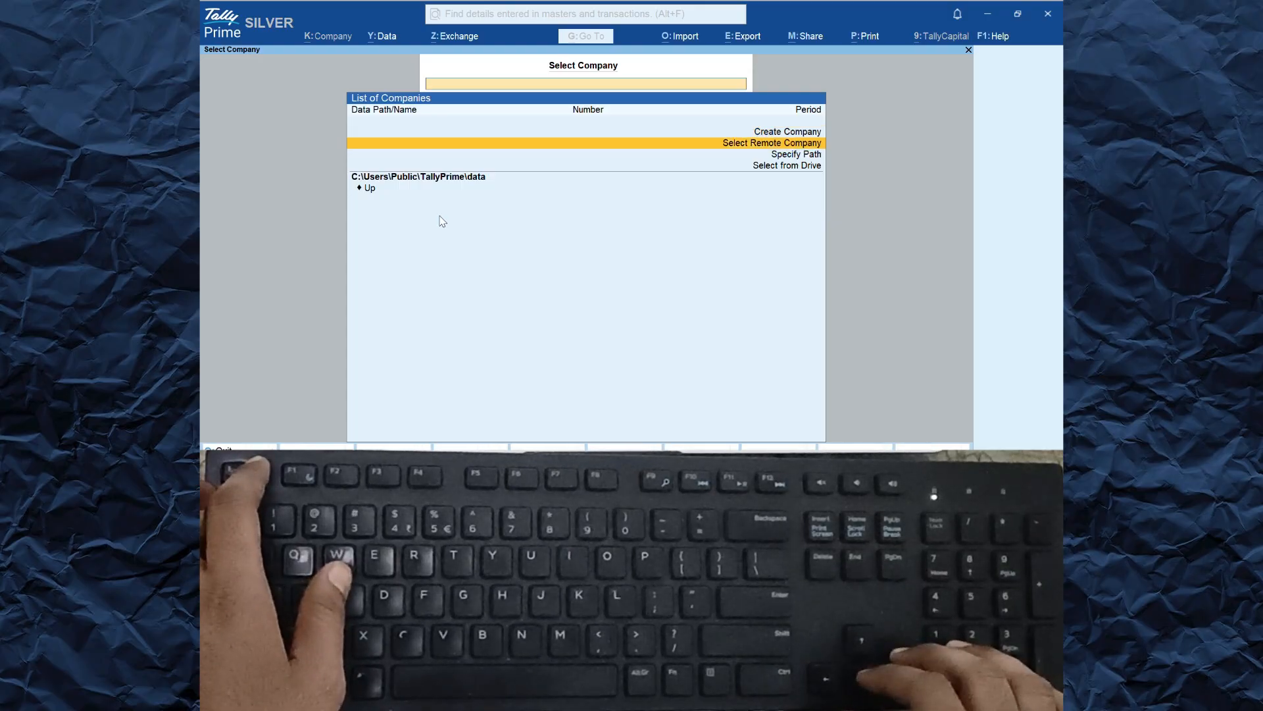
pyautogui.press('Down')
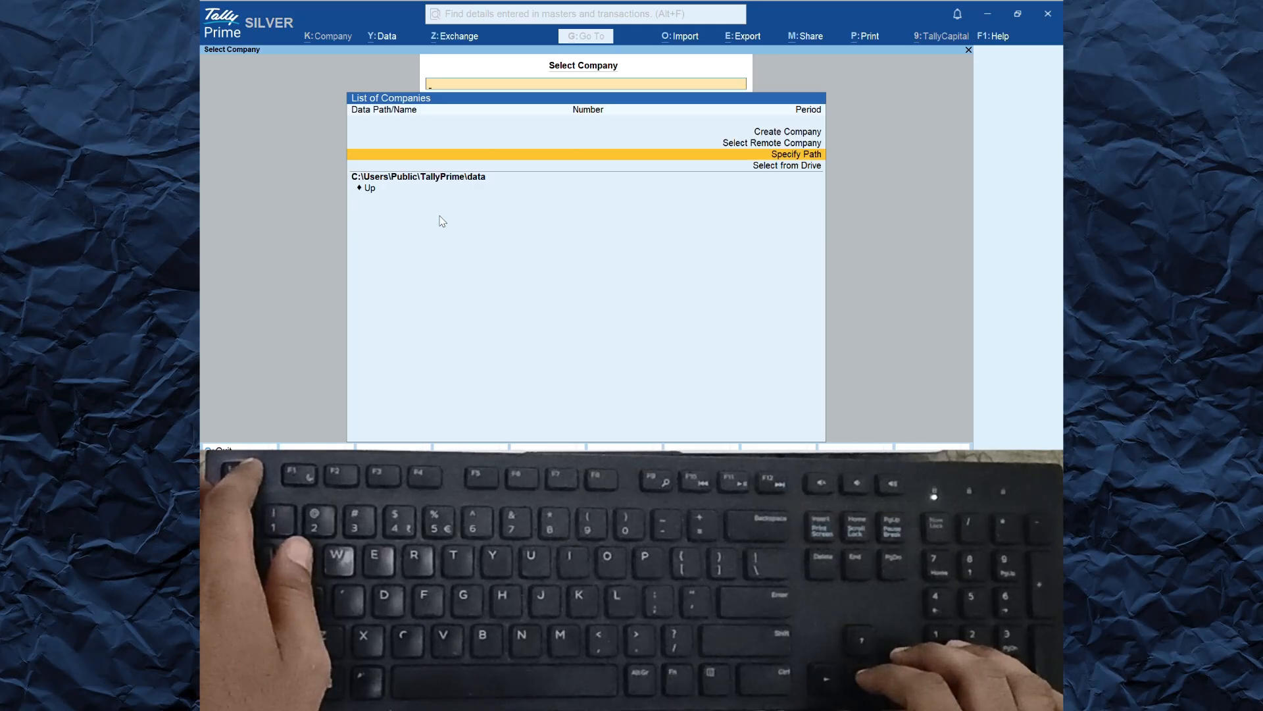
pyautogui.press('Down')
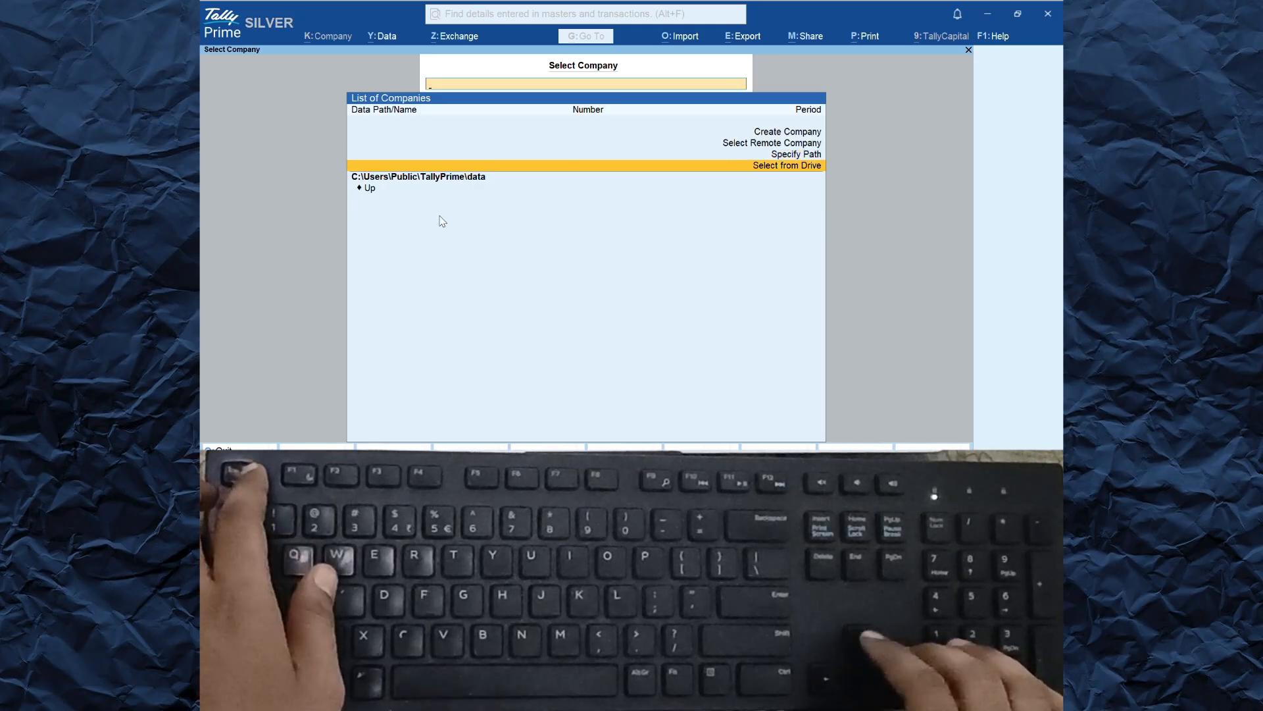
pyautogui.press('Up')
pyautogui.press('Up')
pyautogui.press('Up')
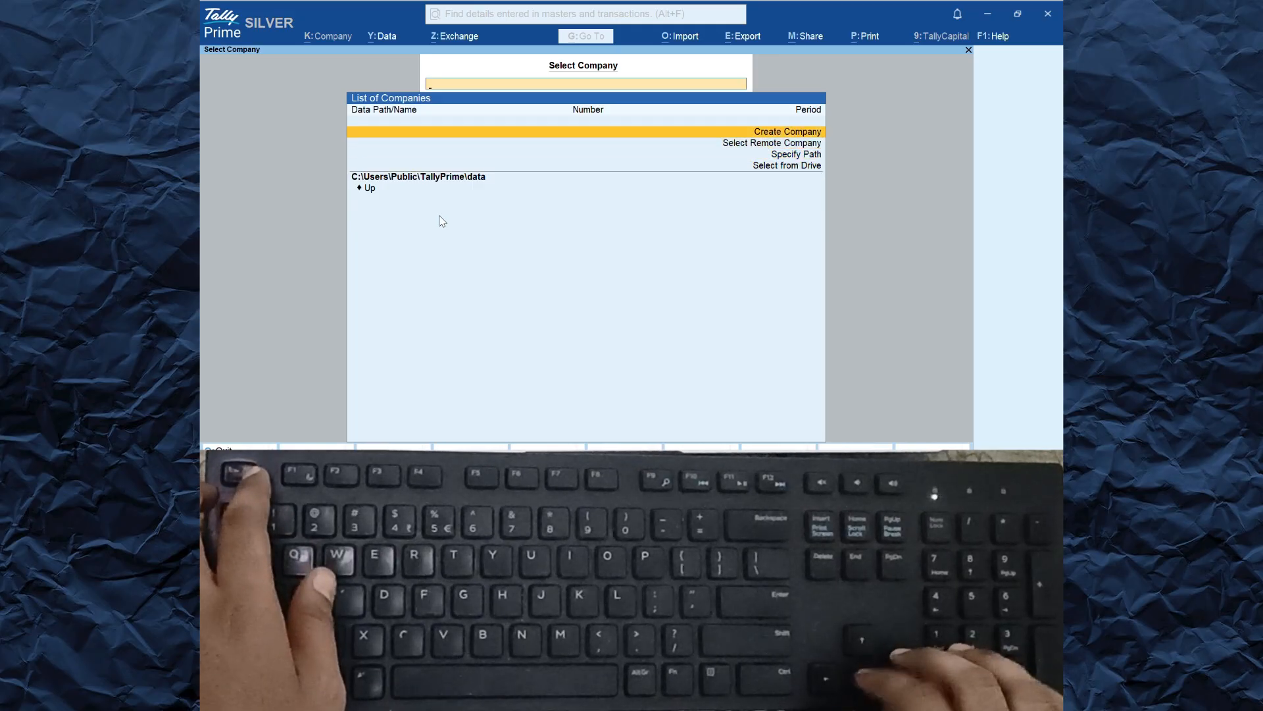
pyautogui.press('Down')
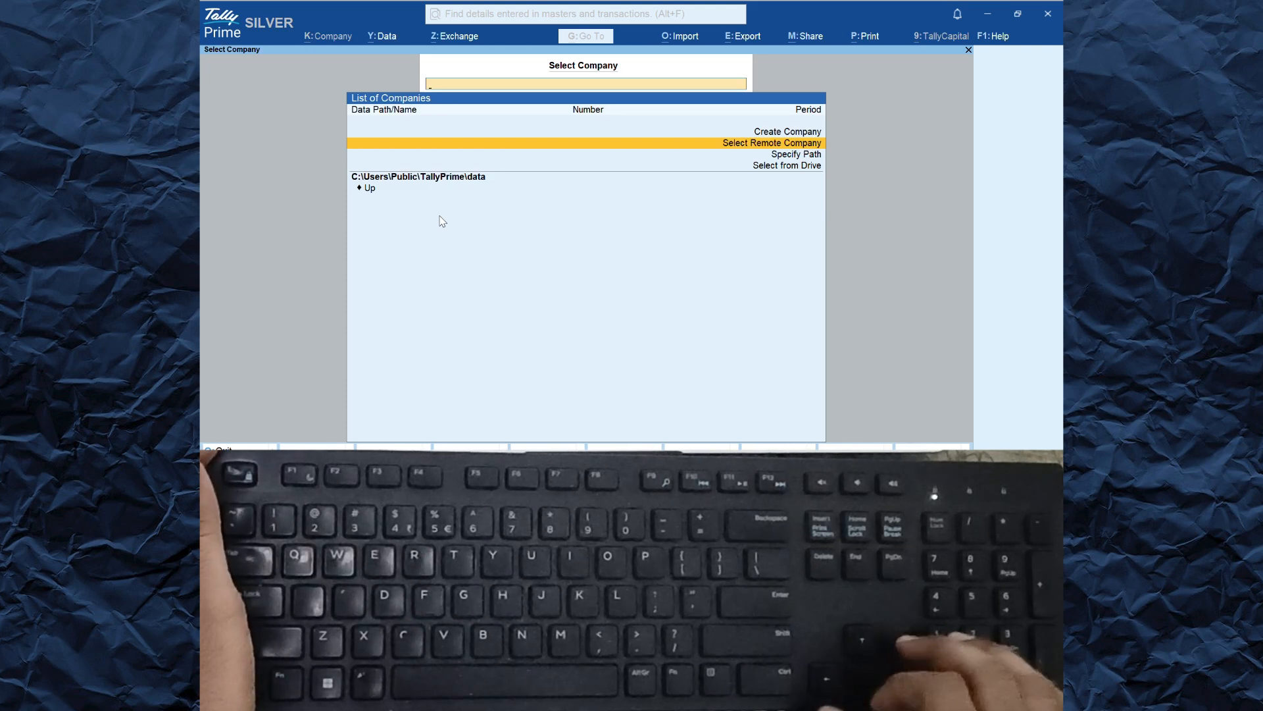
pyautogui.press('Down')
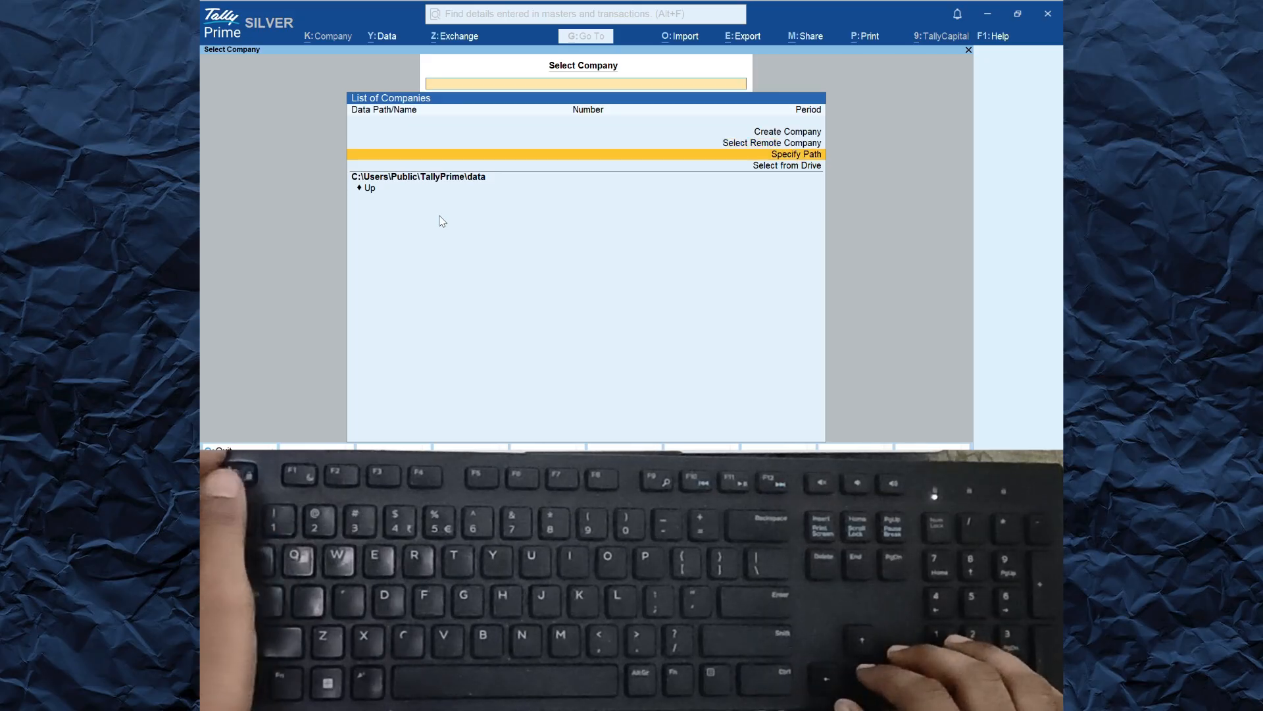
pyautogui.press('Down')
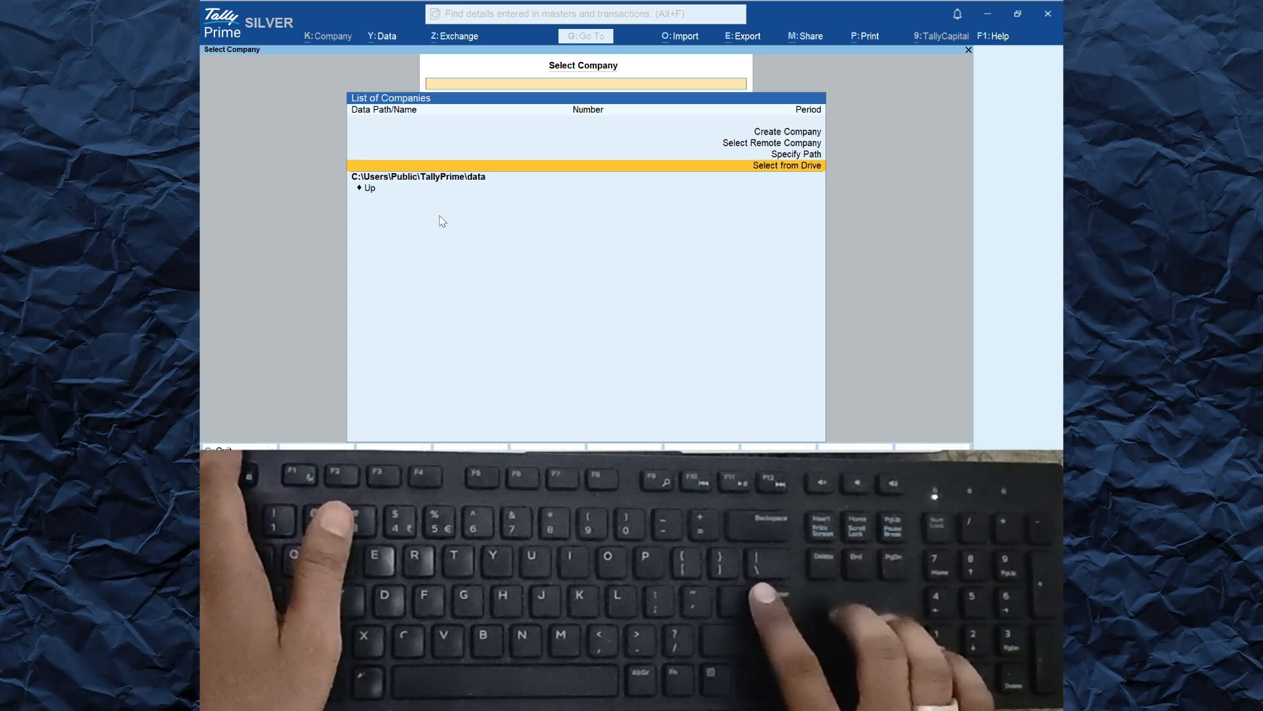
# Step: Browse to Desktop > kalpana industries and load the Kalpana Industries company
pyautogui.press('Return')
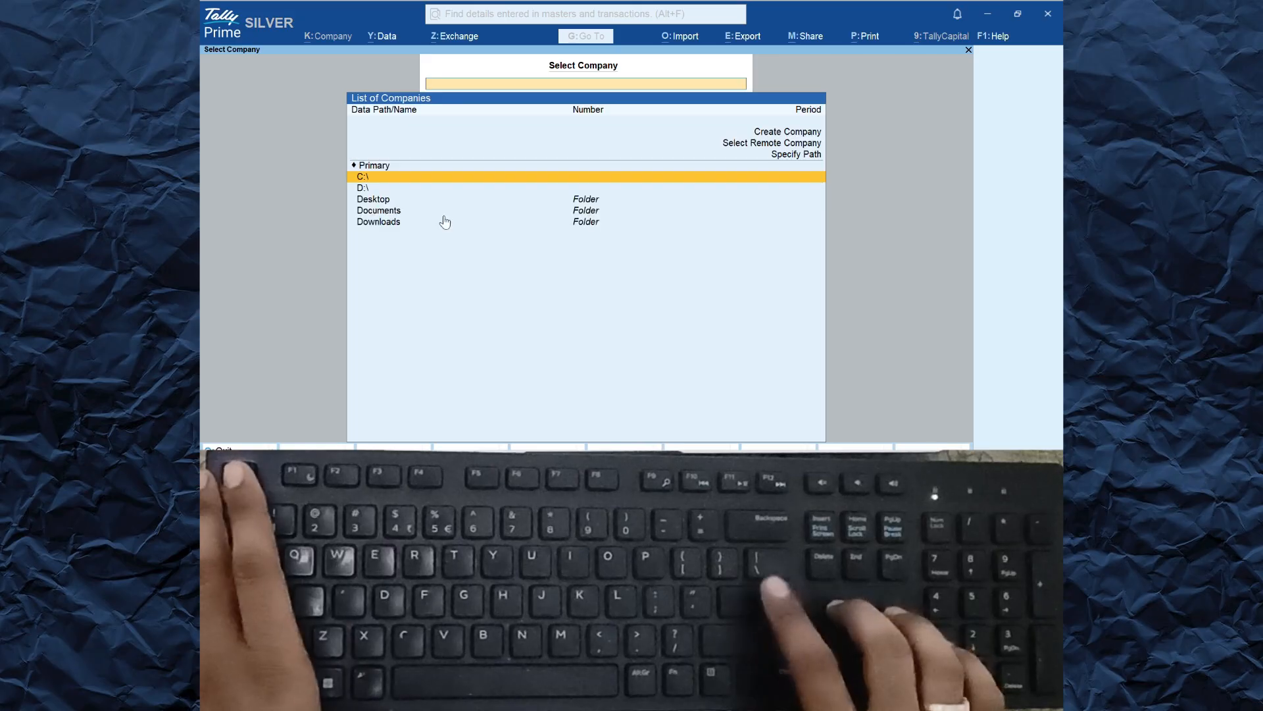
pyautogui.press('Down')
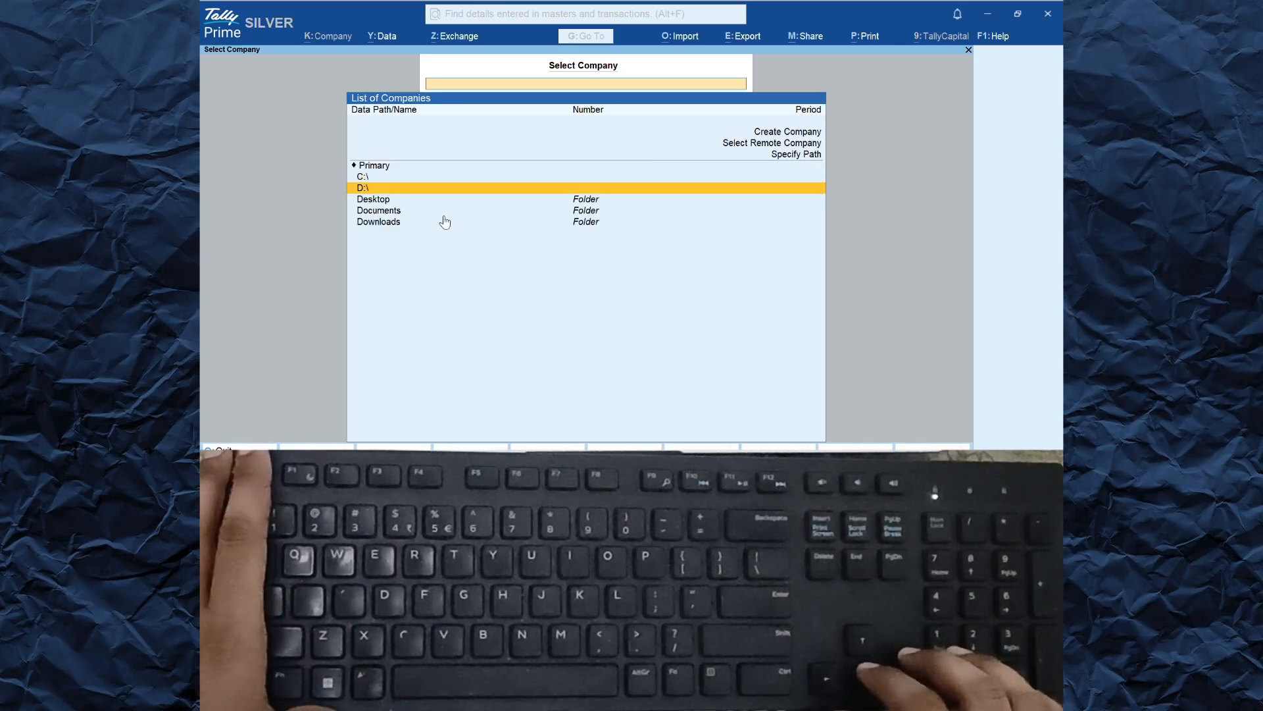
pyautogui.press('Down')
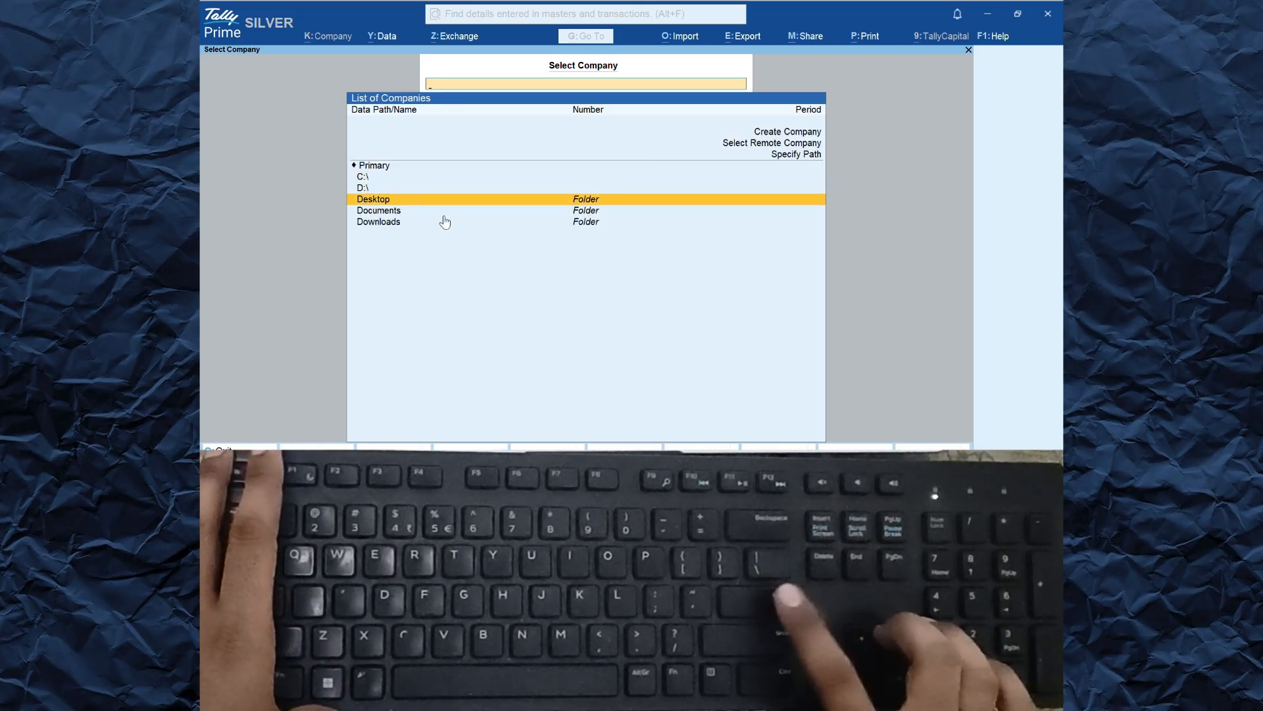
pyautogui.press('Return')
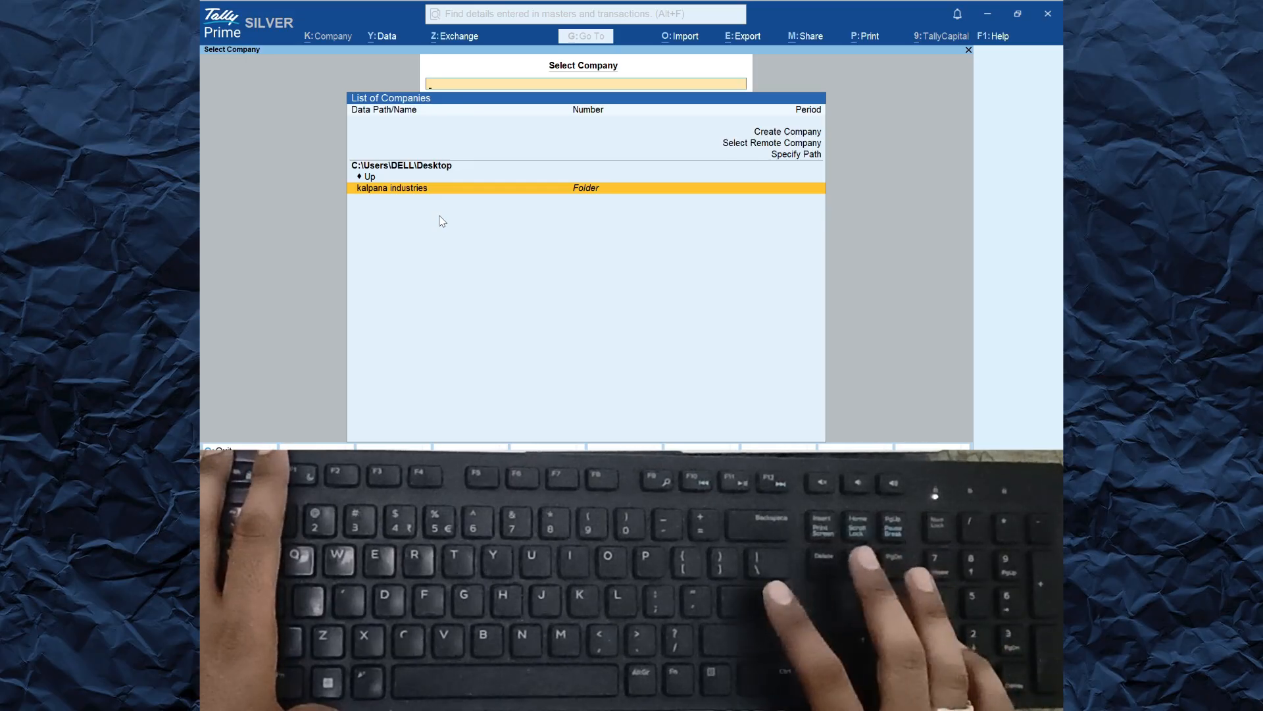
pyautogui.press('Return')
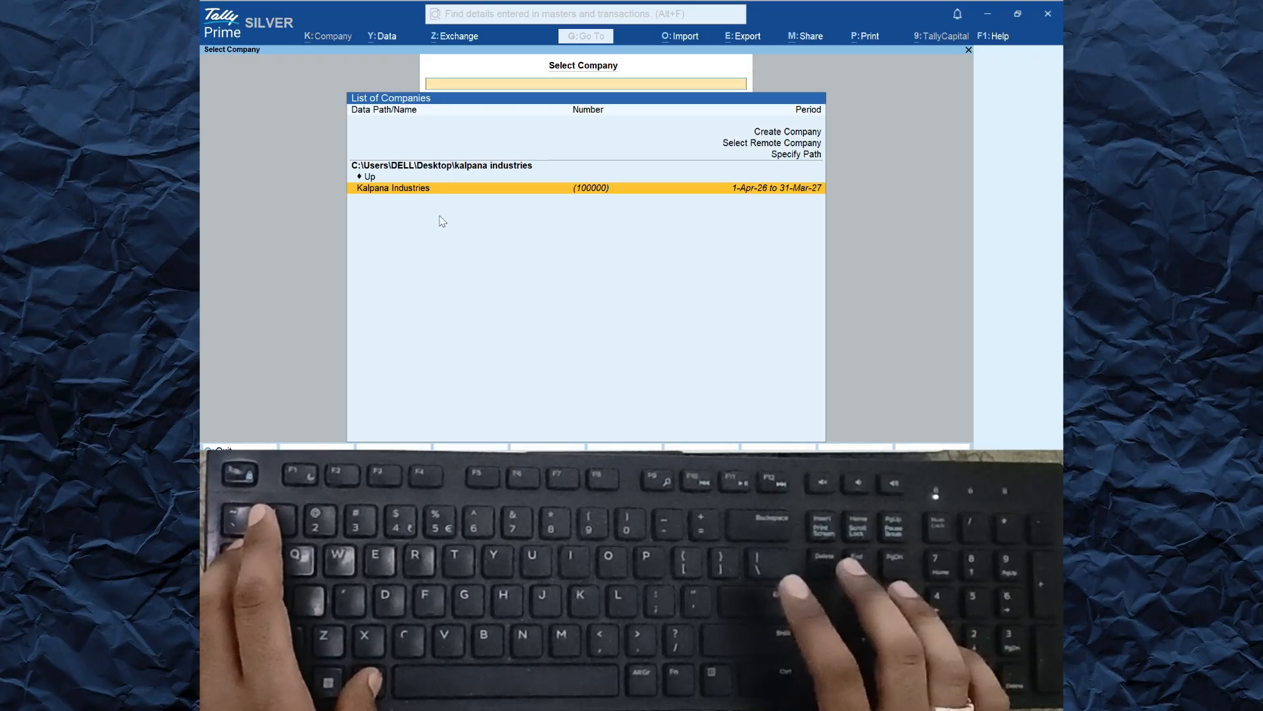
pyautogui.press('Return')
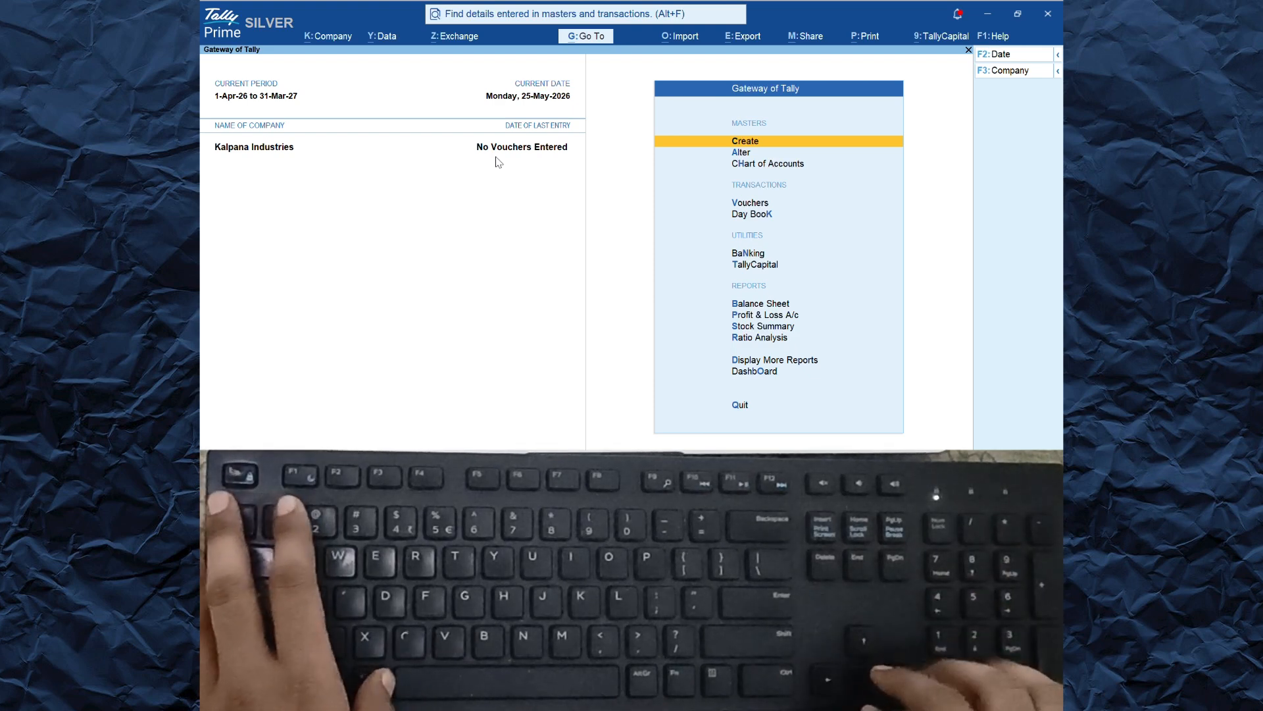
# Step: Look over the Gateway of Tally menu for Kalpana Industries
pyautogui.press('Down')
pyautogui.press('Down')
pyautogui.press('Down')
pyautogui.press('Down')
pyautogui.press('Down')
pyautogui.press('Down')
pyautogui.press('Down')
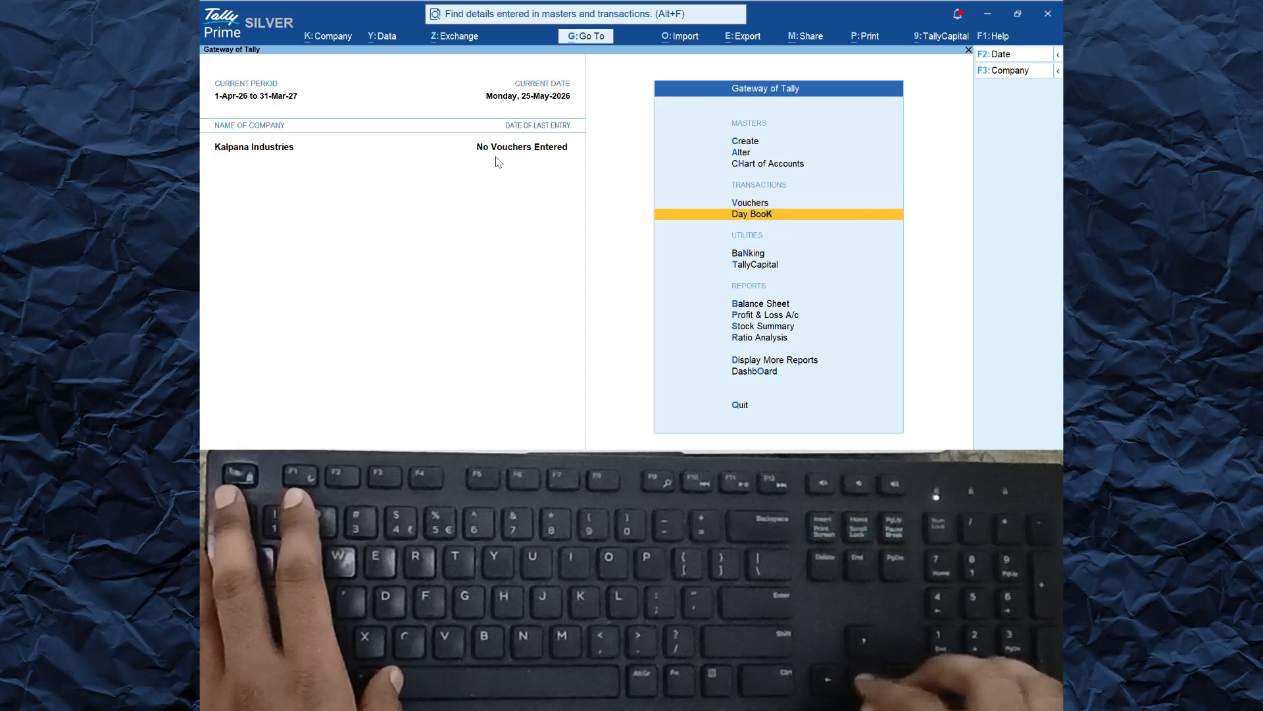
# Step: Select Create under Masters in Gateway of Tally to reach Master Creation
pyautogui.press('Up')
pyautogui.press('Up')
pyautogui.press('Up')
pyautogui.press('Up')
pyautogui.press('Up')
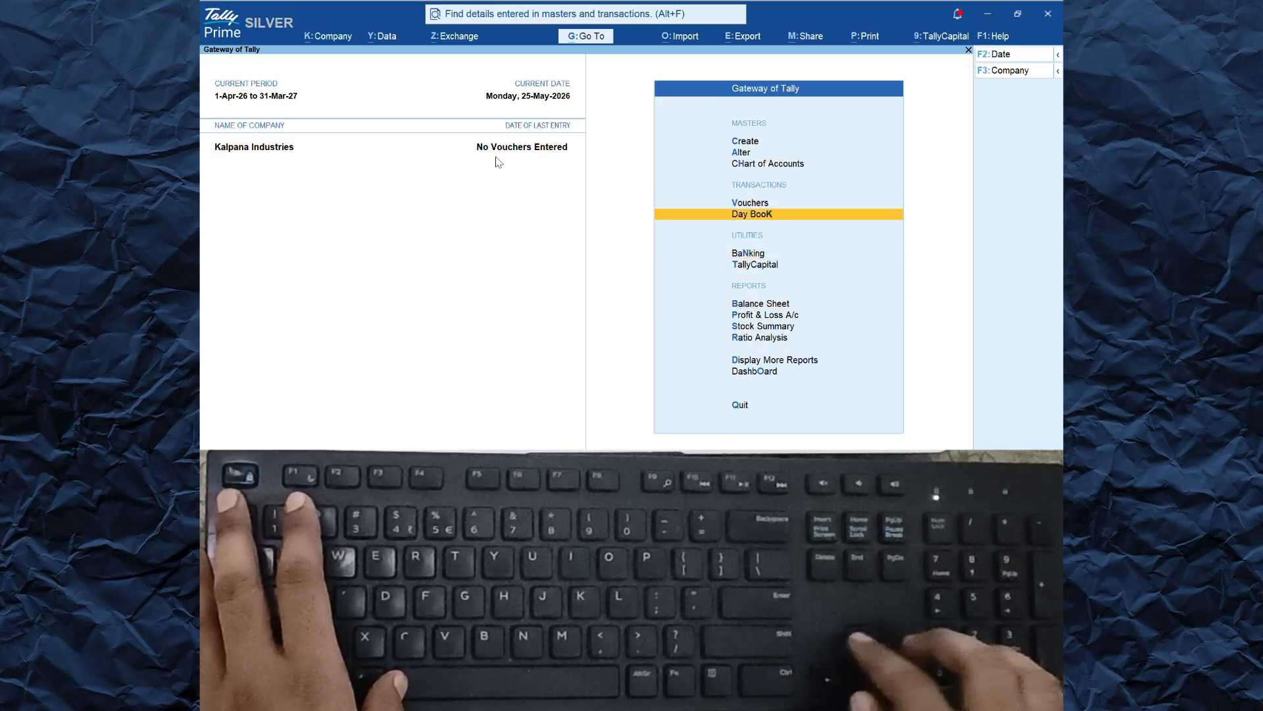
pyautogui.press('Up')
pyautogui.press('Up')
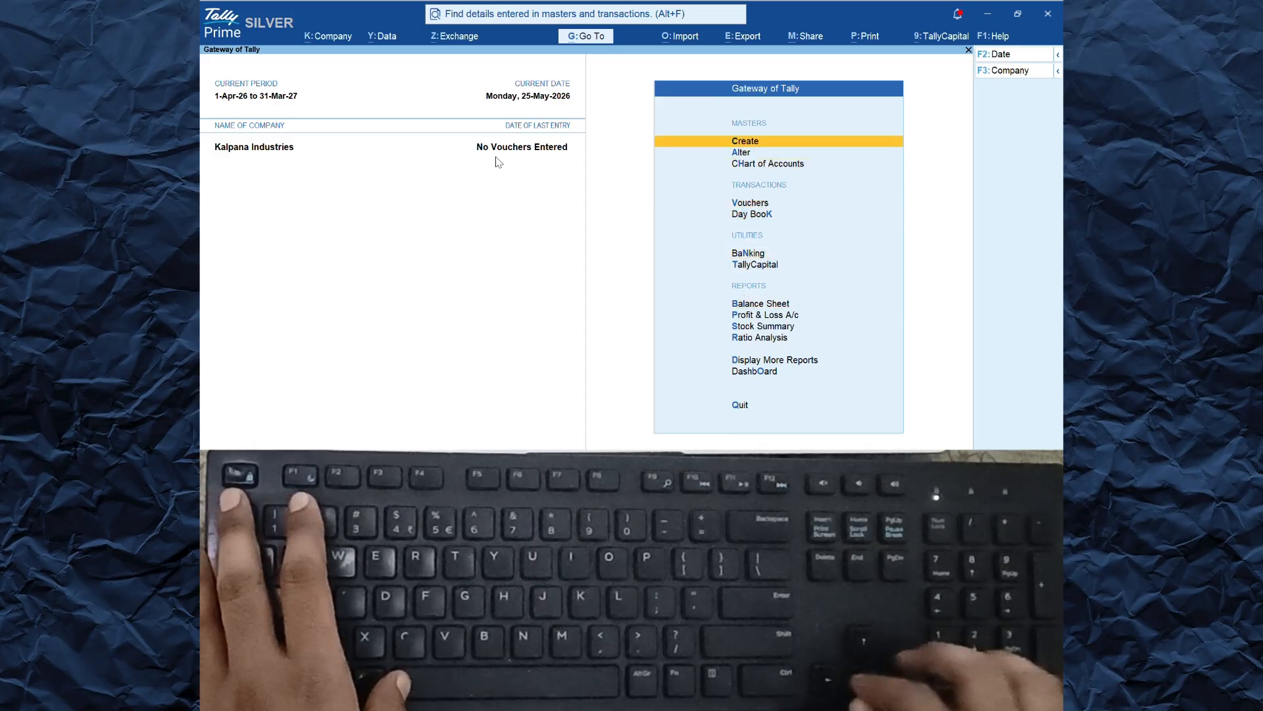
pyautogui.press('Down')
pyautogui.press('Down')
pyautogui.press('Down')
pyautogui.press('Down')
pyautogui.press('Down')
pyautogui.press('Down')
pyautogui.press('Down')
pyautogui.press('Down')
pyautogui.press('Down')
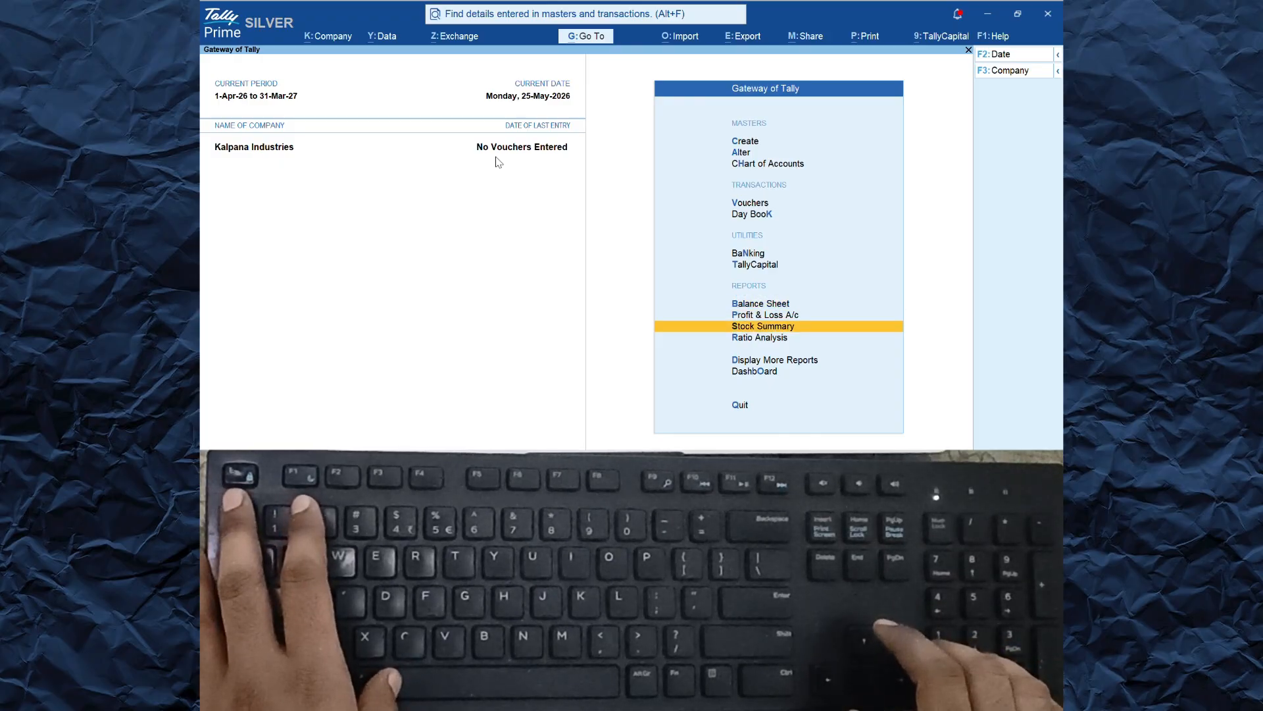
pyautogui.press('Up')
pyautogui.press('Up')
pyautogui.press('Up')
pyautogui.press('Up')
pyautogui.press('Up')
pyautogui.press('Up')
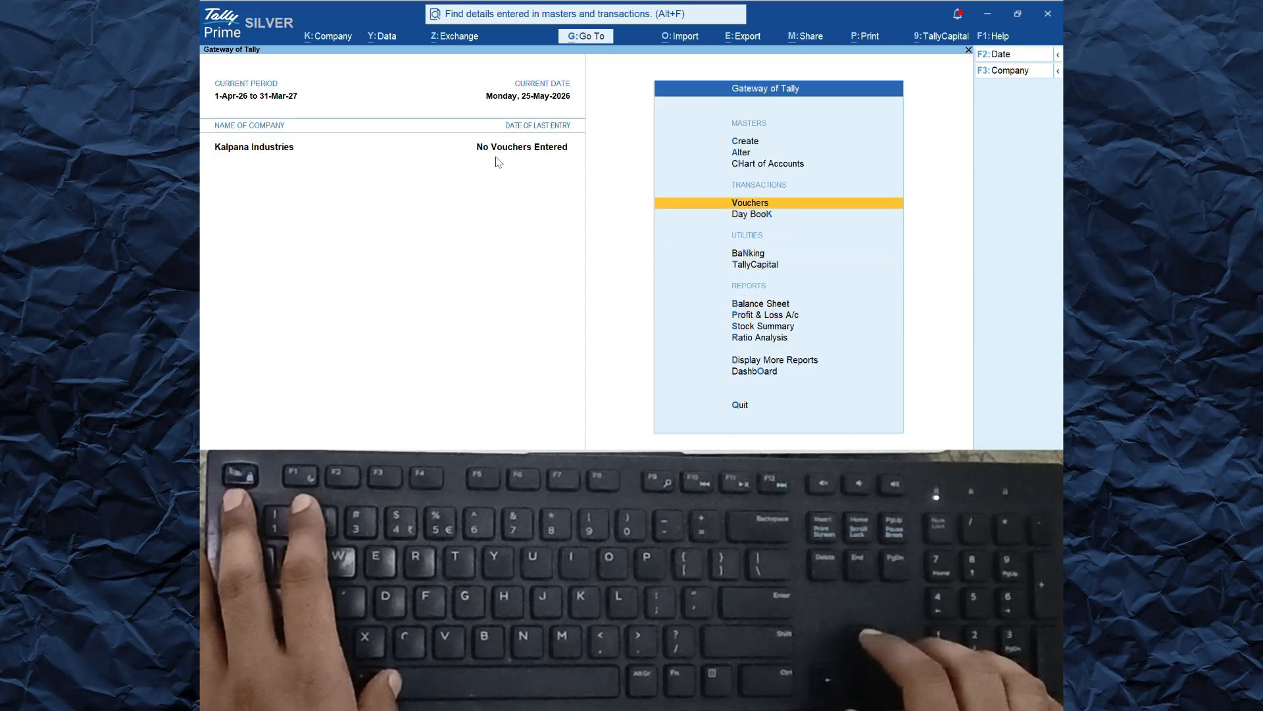
pyautogui.press('Up')
pyautogui.press('Up')
pyautogui.press('Up')
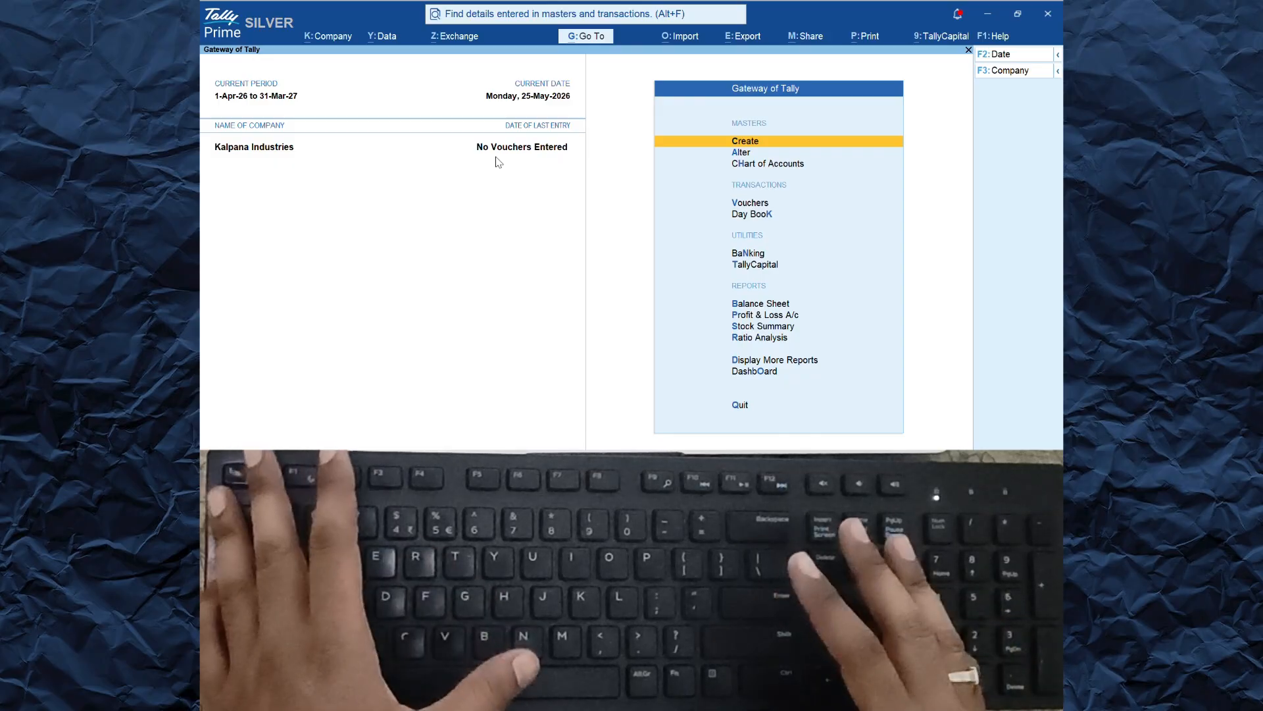
pyautogui.press('Down')
pyautogui.press('Down')
pyautogui.press('Down')
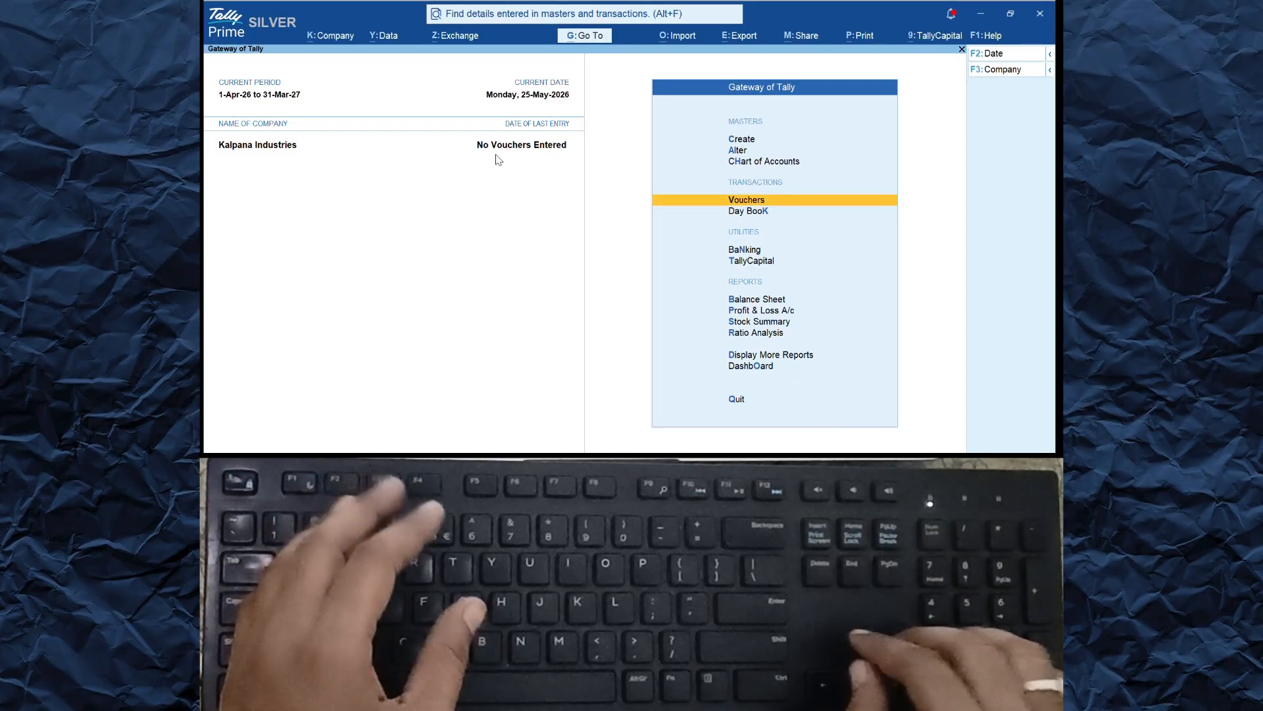
pyautogui.press('Up')
pyautogui.press('Up')
pyautogui.press('Up')
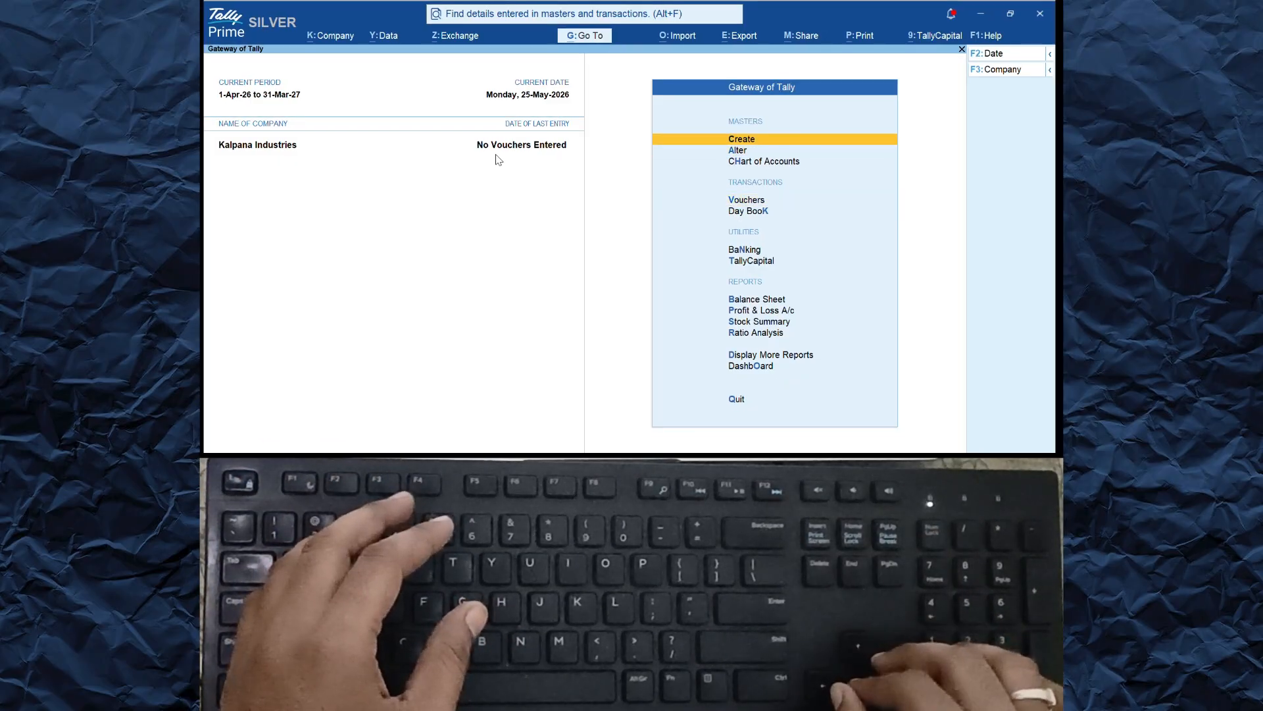
pyautogui.press('Down')
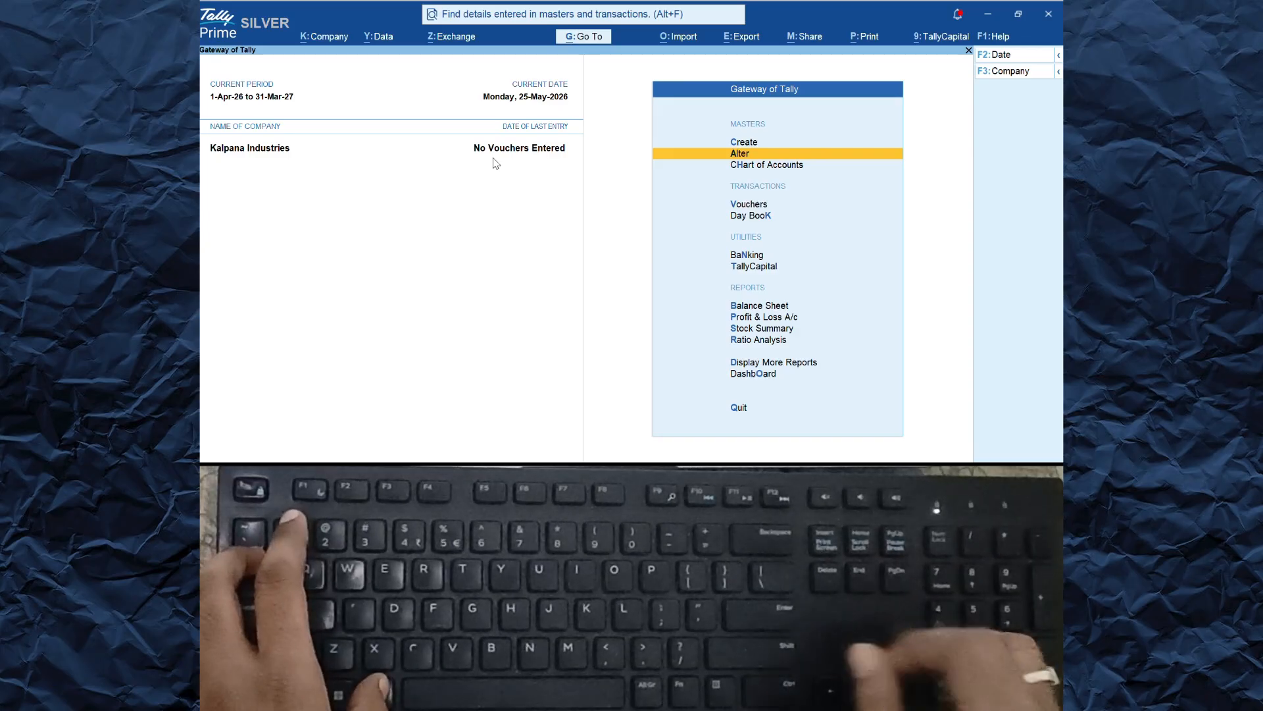
pyautogui.press('Up')
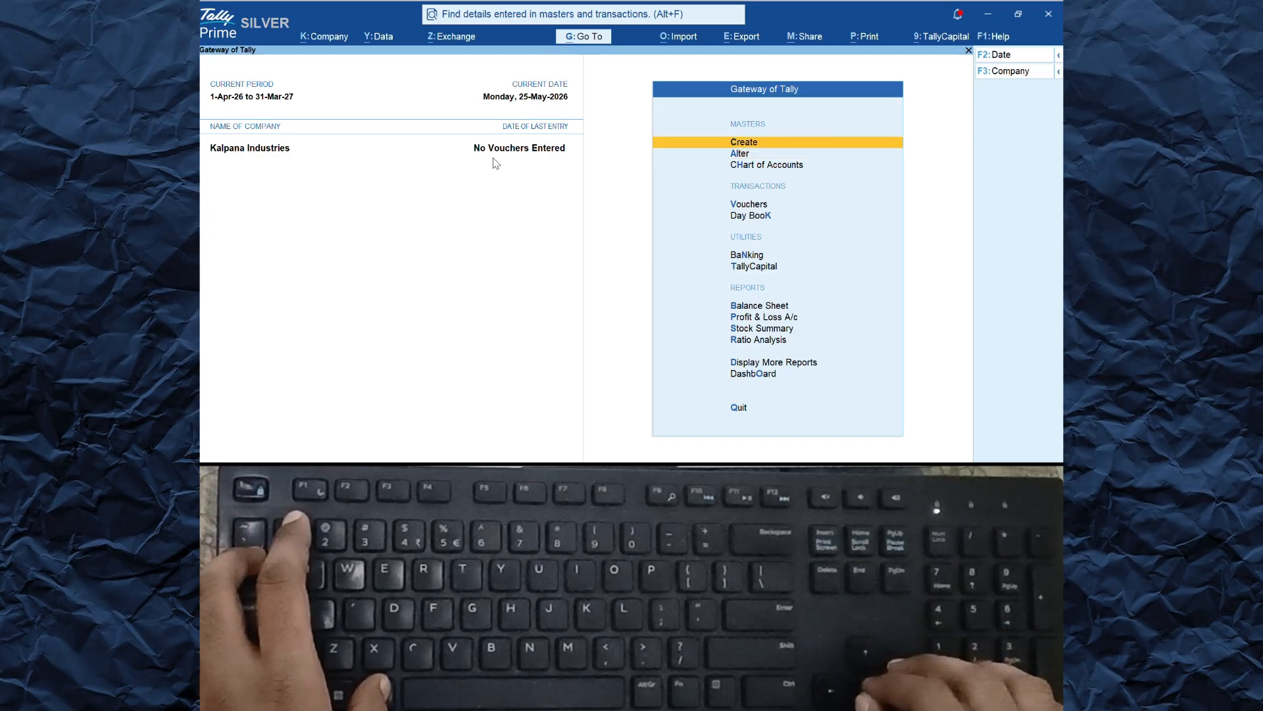
pyautogui.press('Down')
pyautogui.press('Down')
pyautogui.press('Down')
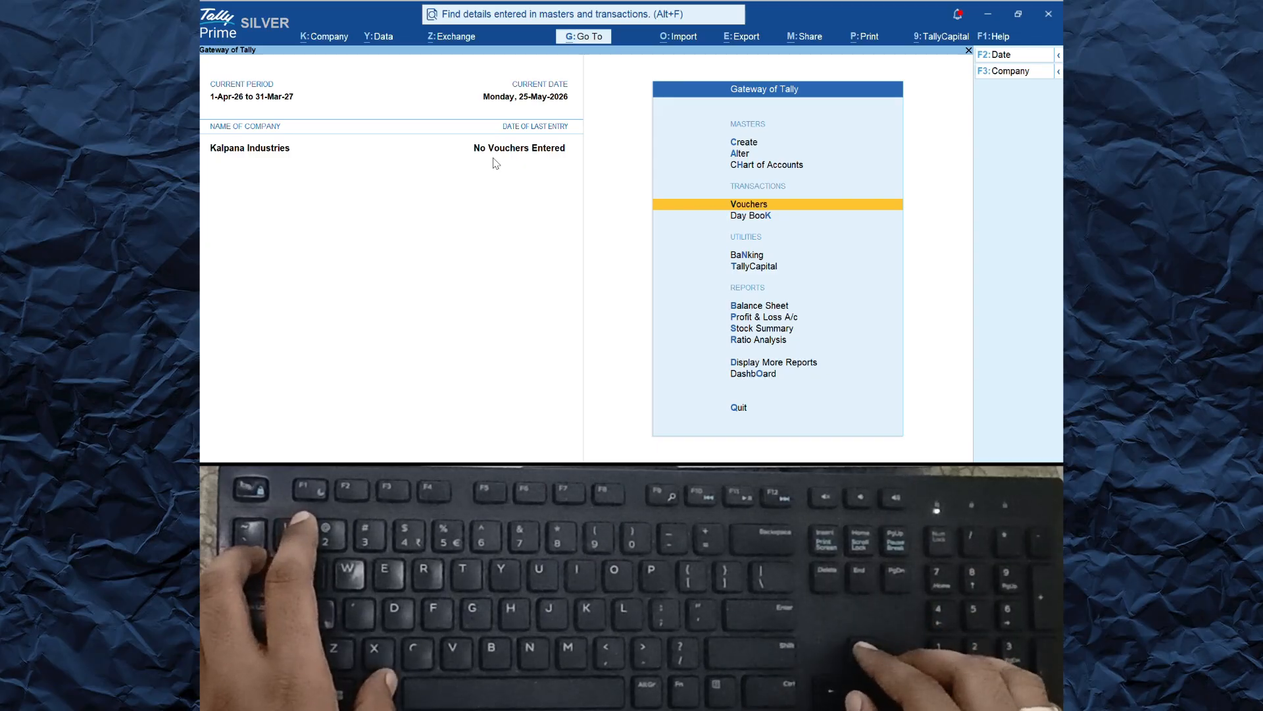
pyautogui.press('Up')
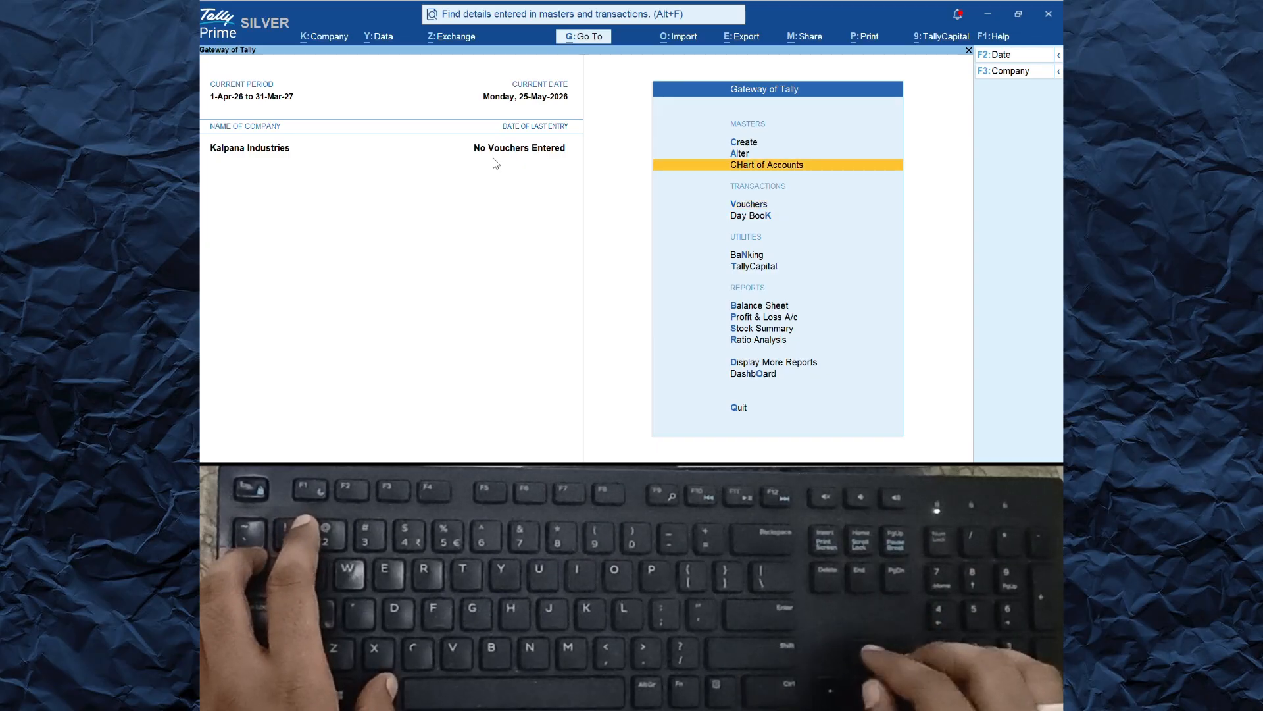
pyautogui.press('Up')
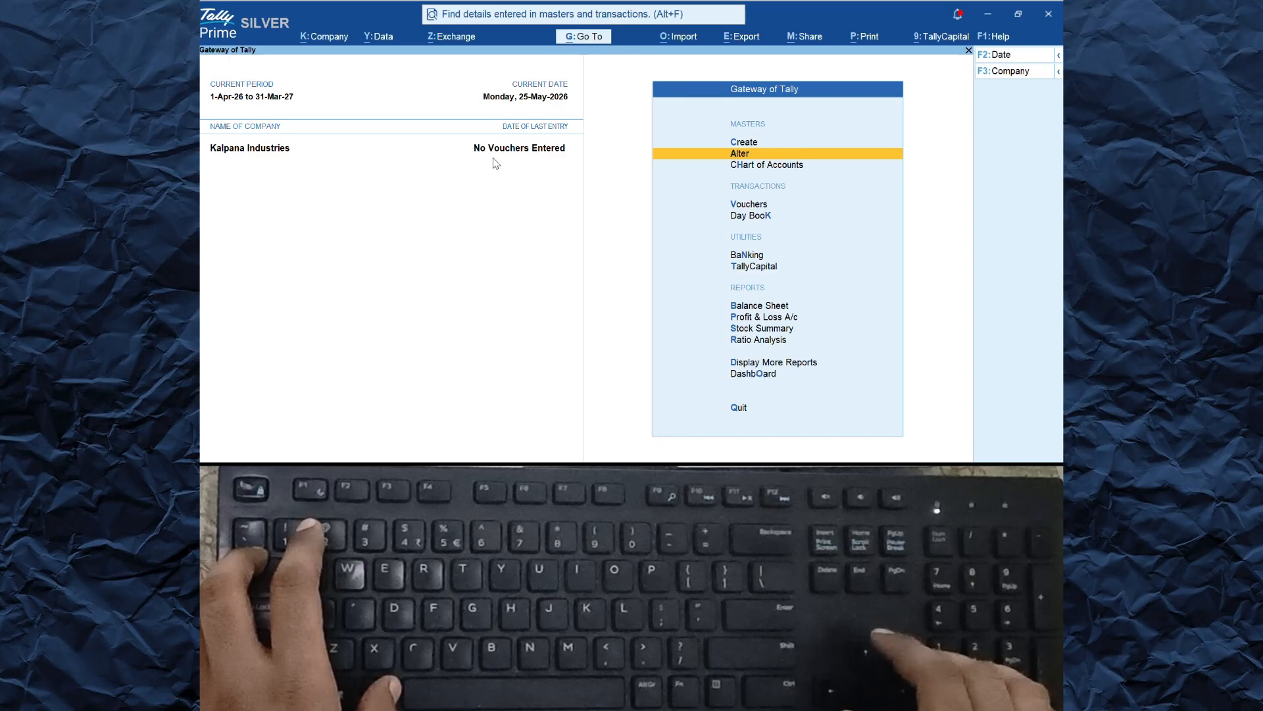
pyautogui.press('Up')
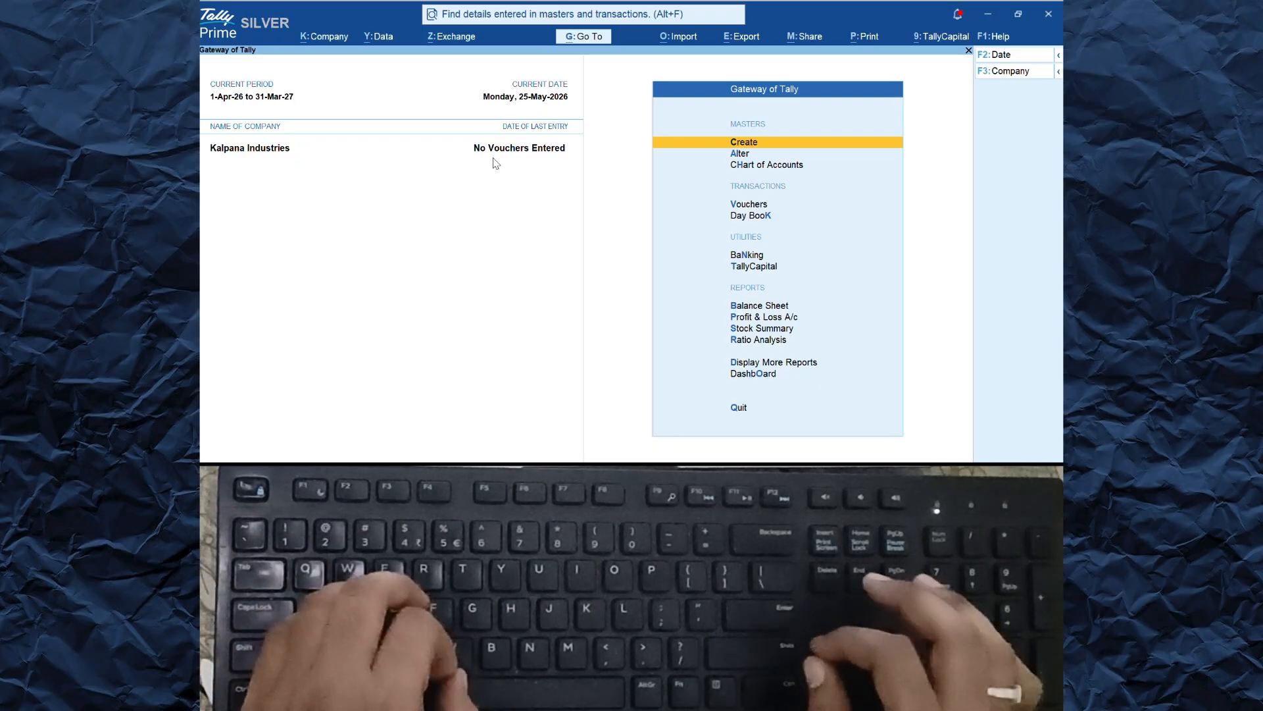
pyautogui.press('Return')
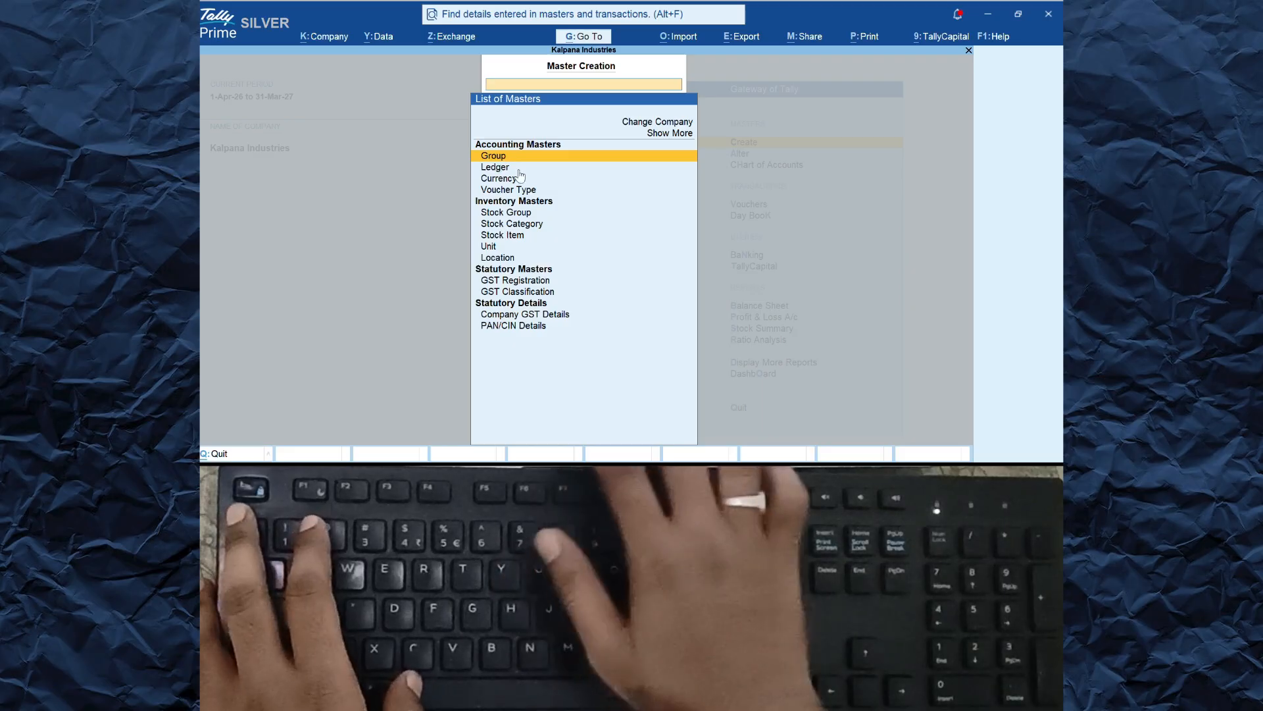
# Step: Browse the List of Masters and start creating a new Ledger
pyautogui.press('Up')
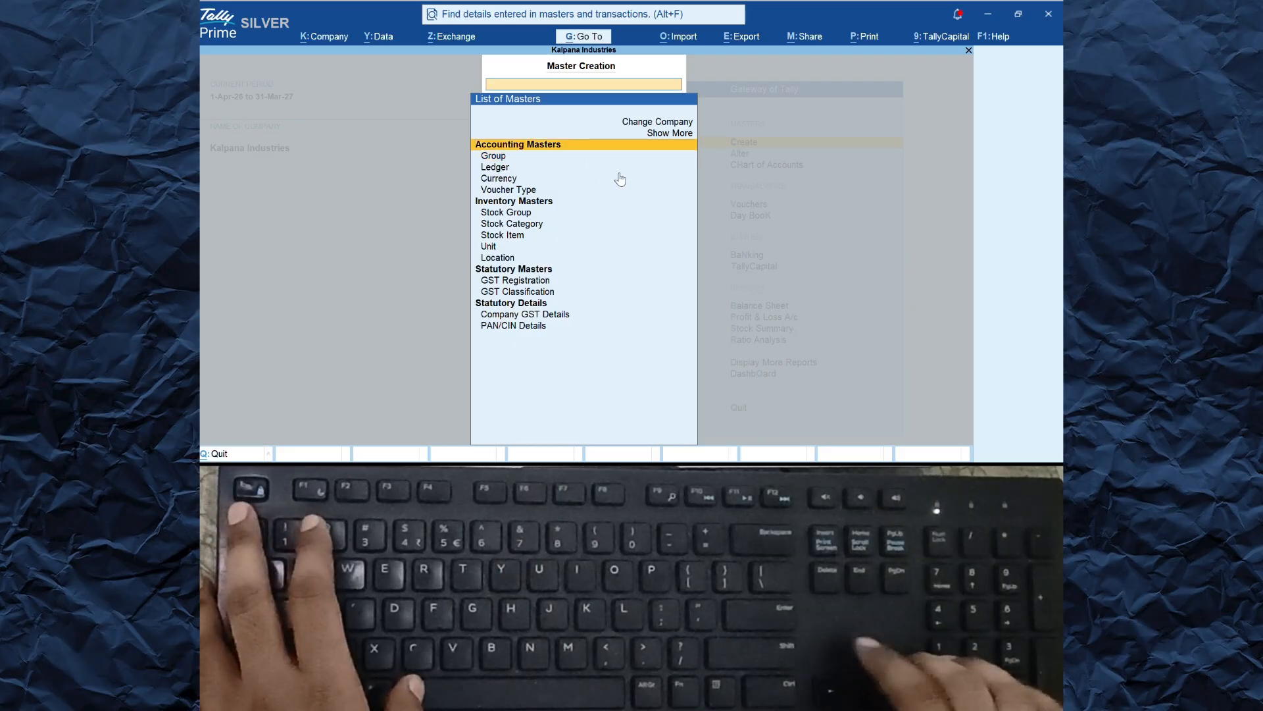
pyautogui.press('Up')
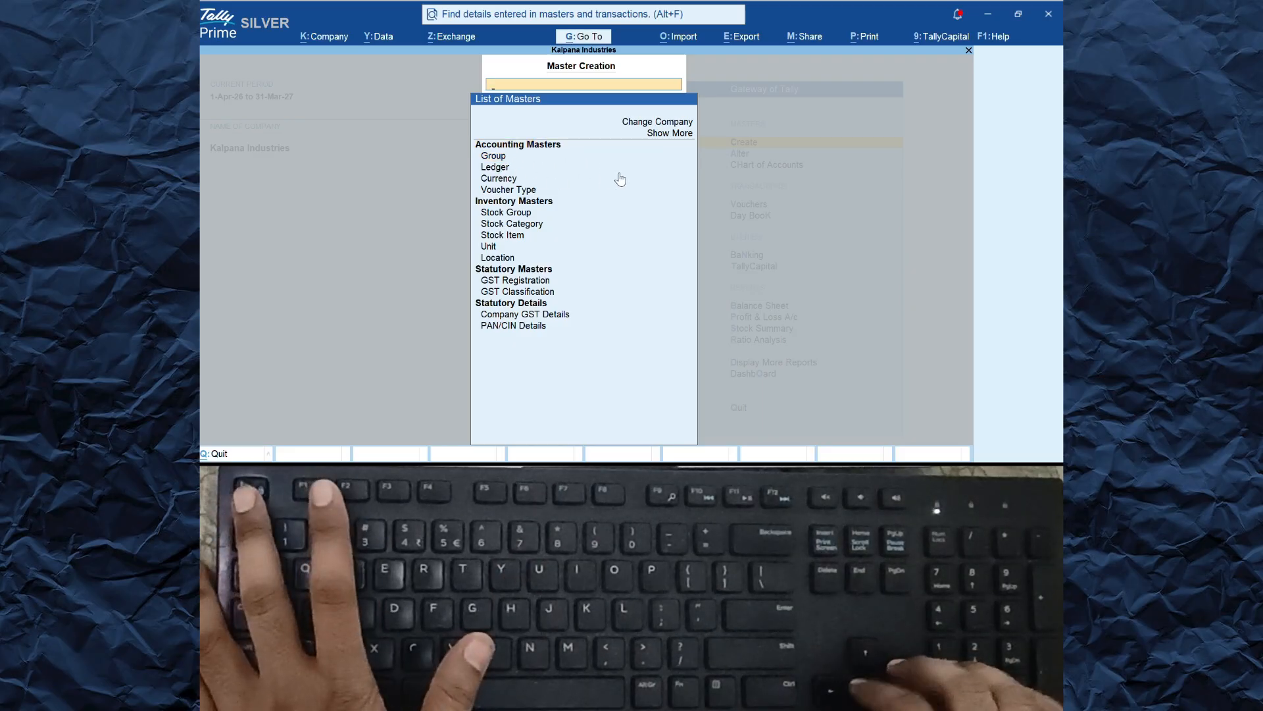
pyautogui.press('Down')
pyautogui.press('Down')
pyautogui.press('Down')
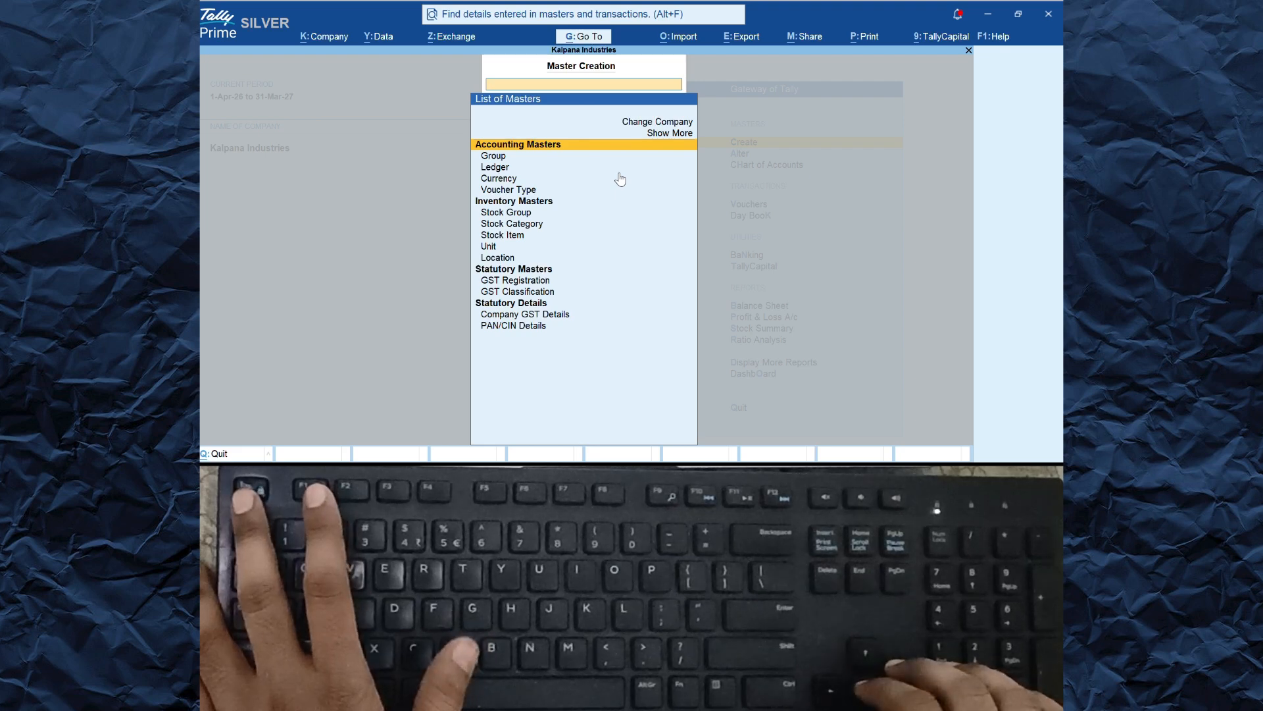
pyautogui.press('Down')
pyautogui.press('Down')
pyautogui.press('Down')
pyautogui.press('Down')
pyautogui.press('Down')
pyautogui.press('Escape')
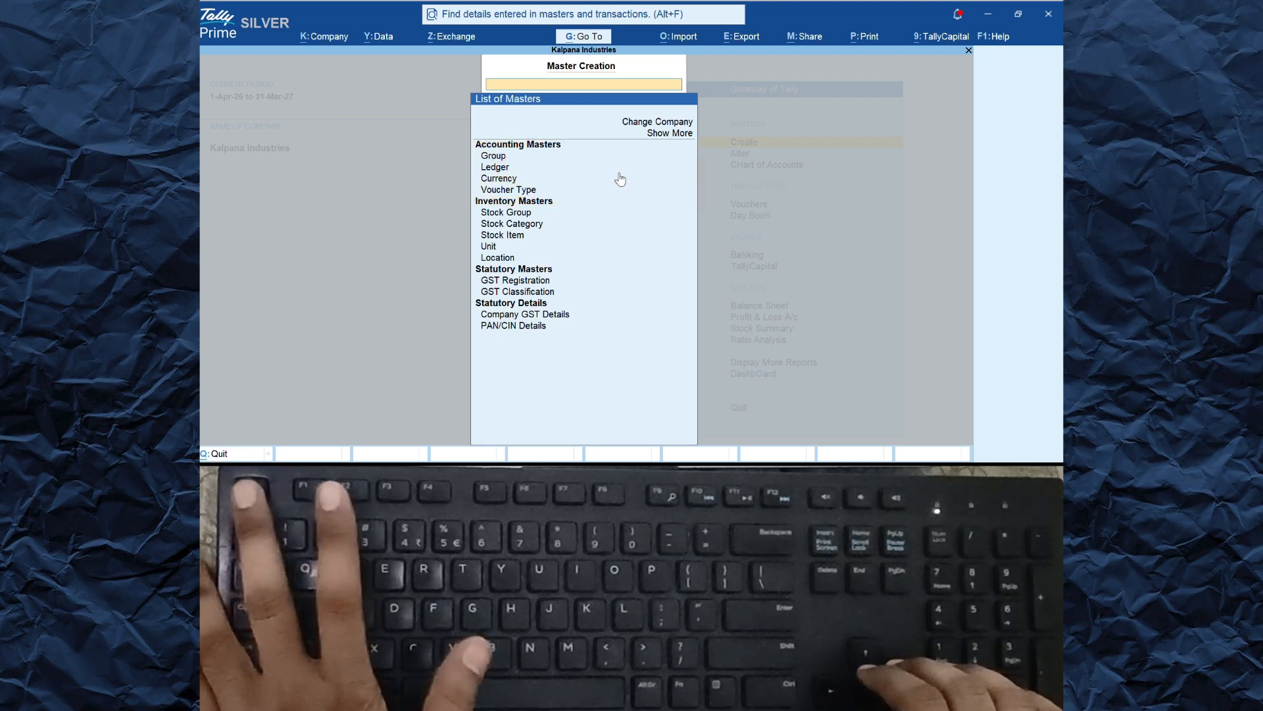
pyautogui.press('Down')
pyautogui.press('Down')
pyautogui.press('Down')
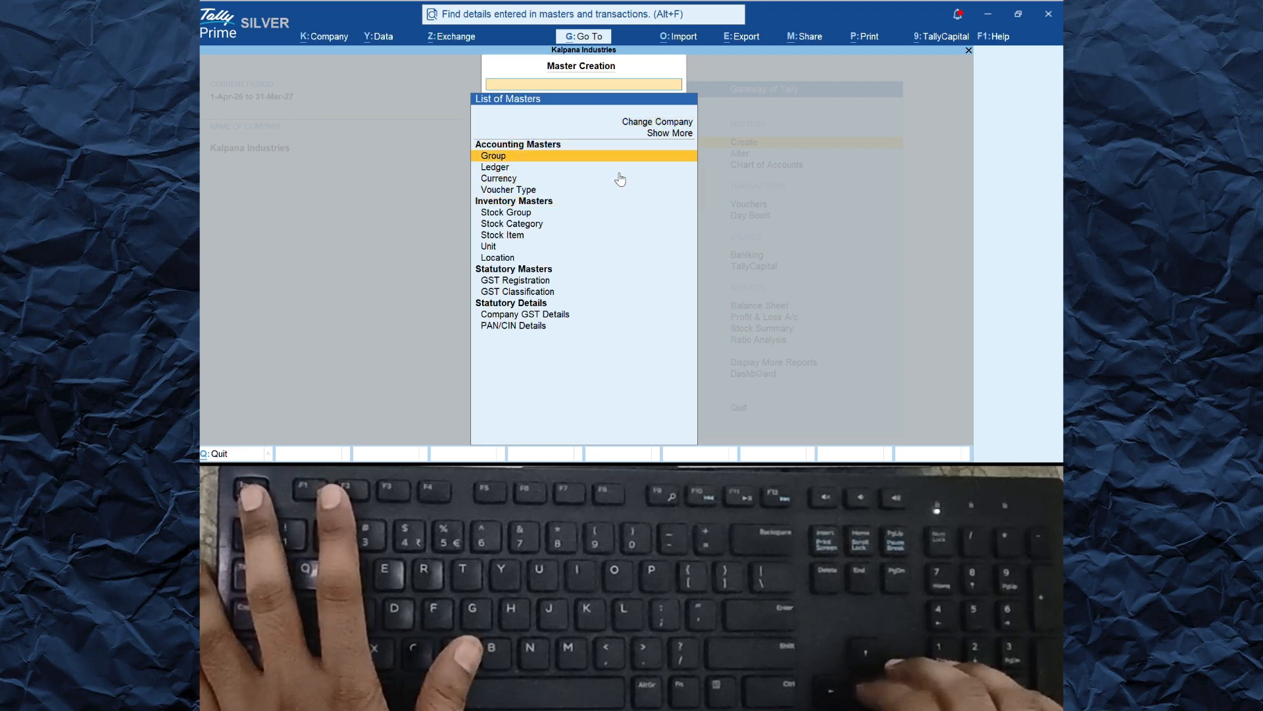
pyautogui.press('Escape')
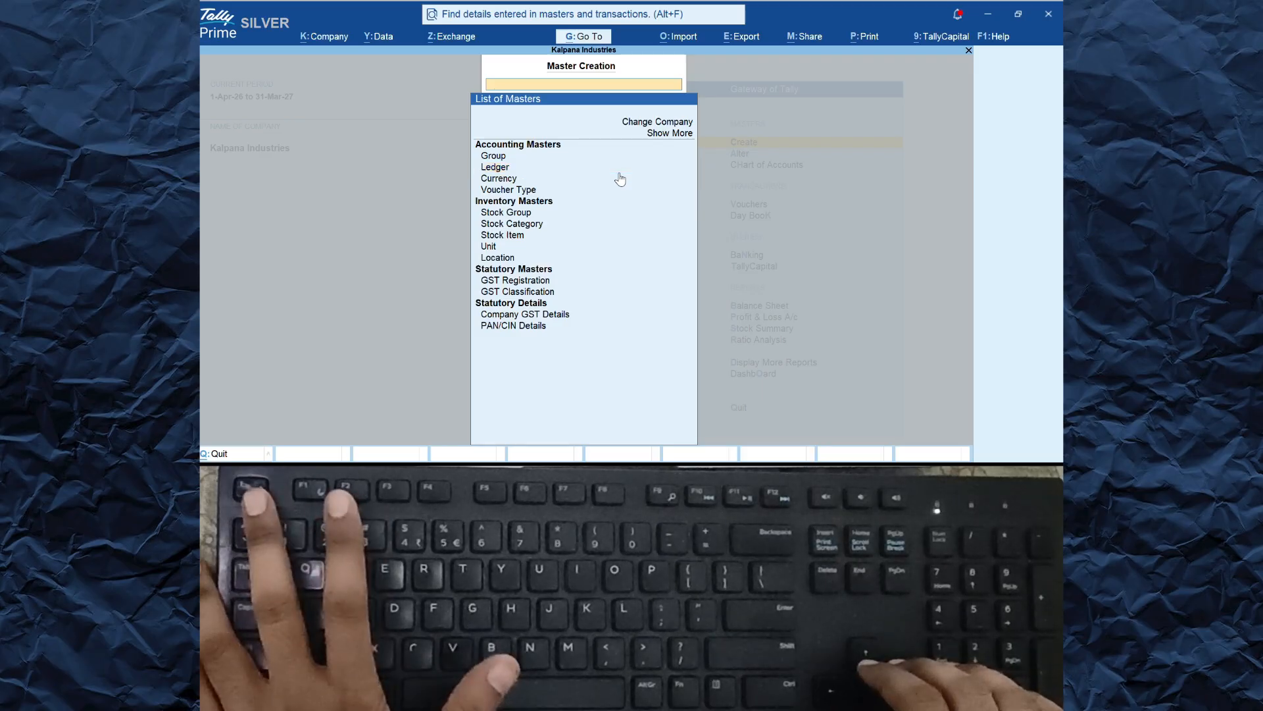
pyautogui.press('Down')
pyautogui.press('Down')
pyautogui.press('Down')
pyautogui.press('Down')
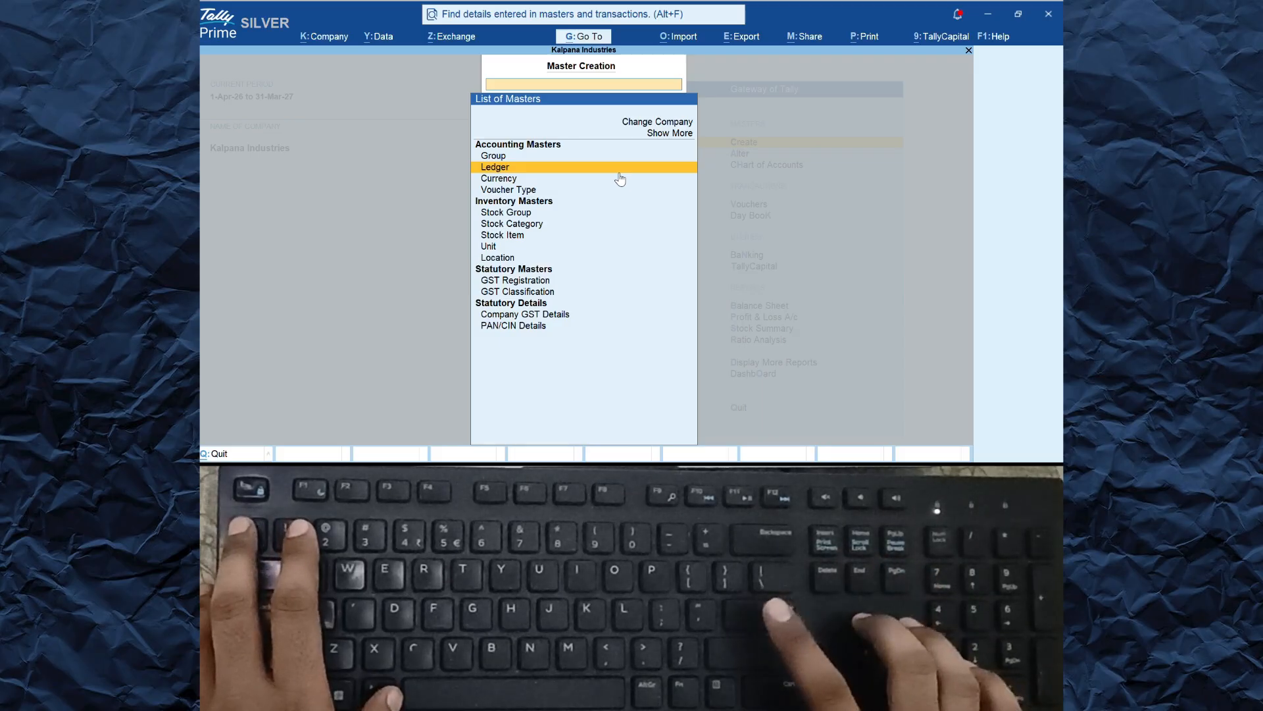
pyautogui.press('Down')
pyautogui.press('Down')
pyautogui.press('Down')
pyautogui.press('Down')
pyautogui.press('Down')
pyautogui.press('Down')
pyautogui.press('Down')
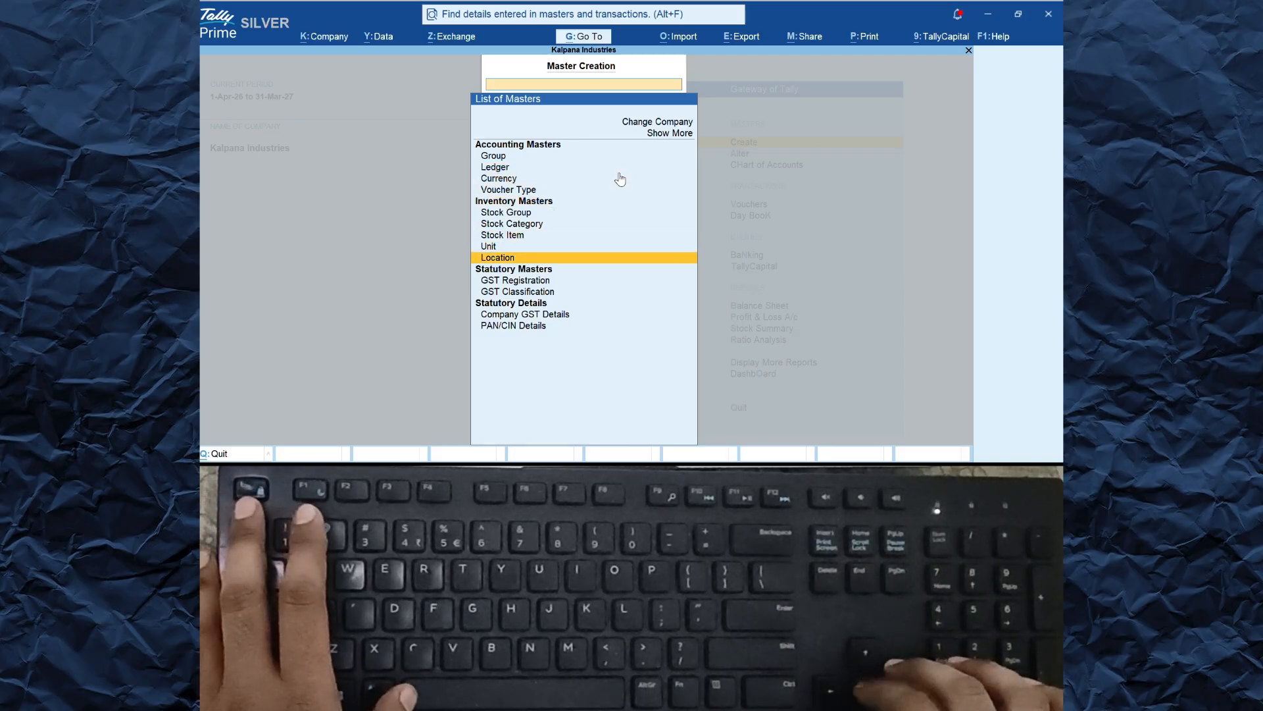
pyautogui.press('Up')
pyautogui.press('Up')
pyautogui.press('Up')
pyautogui.press('Up')
pyautogui.press('Up')
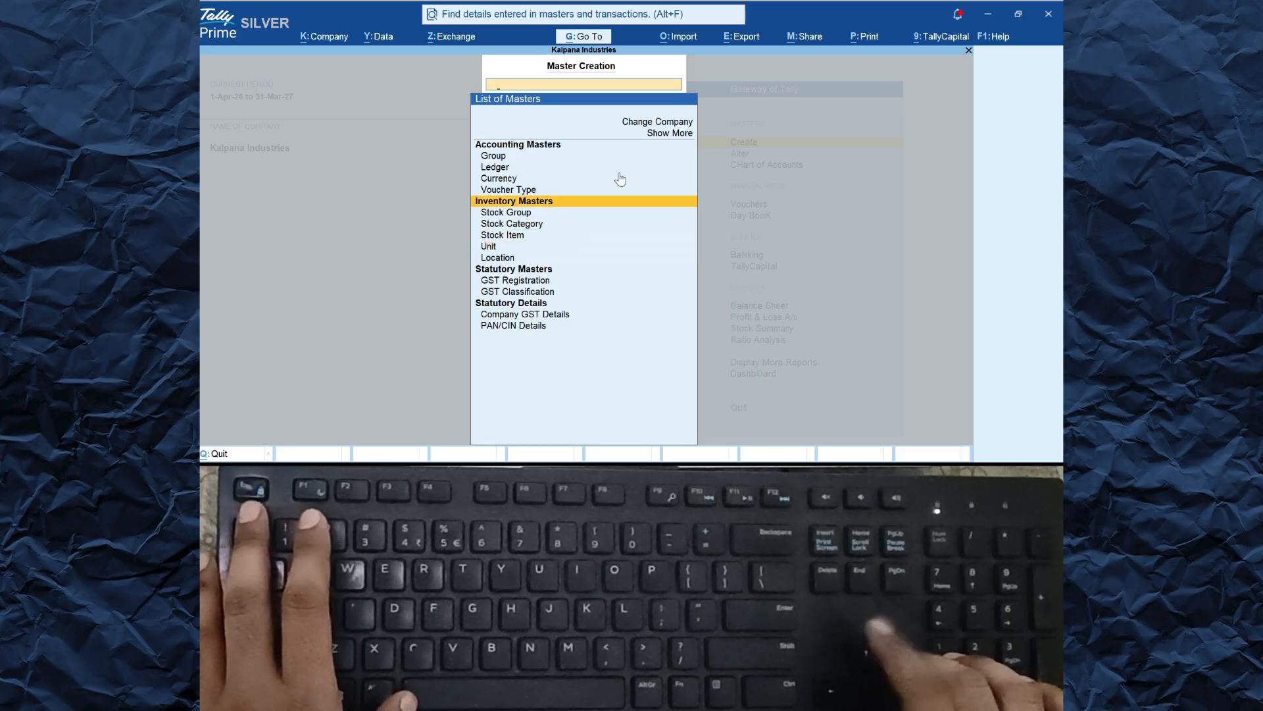
pyautogui.press('Down')
pyautogui.press('Down')
pyautogui.press('Down')
pyautogui.press('Down')
pyautogui.press('Down')
pyautogui.press('Down')
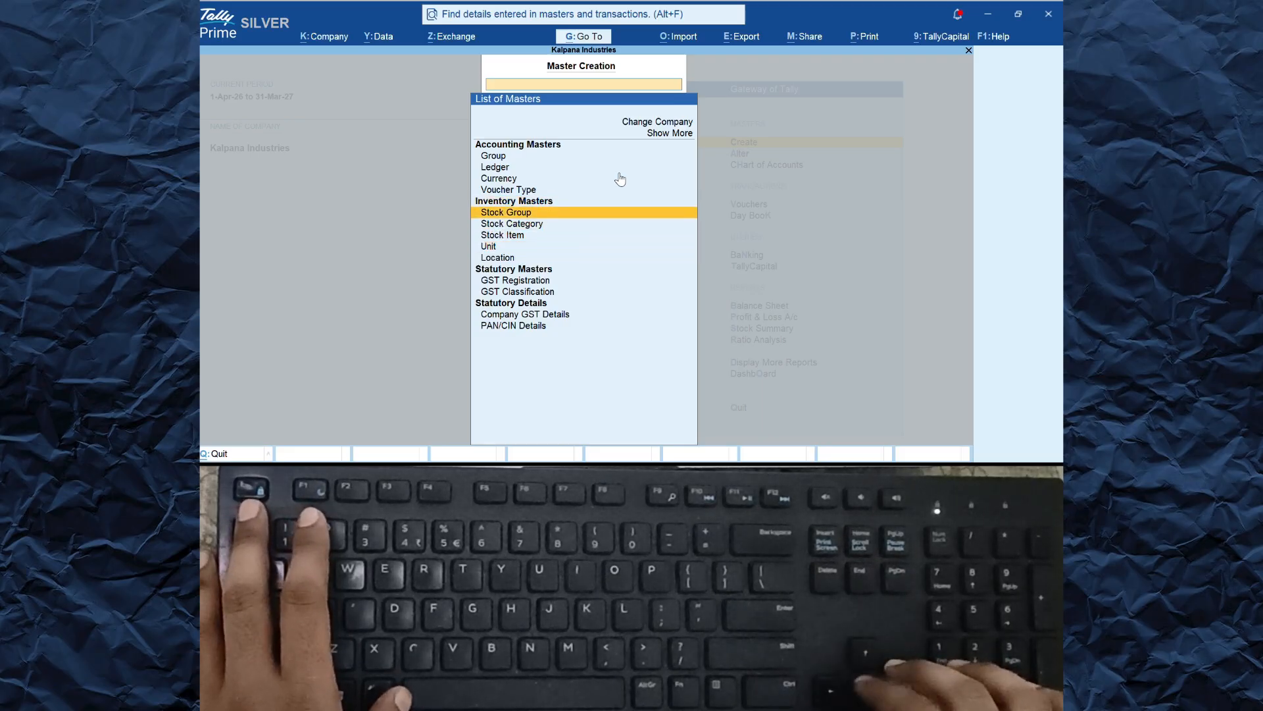
pyautogui.press('Up')
pyautogui.press('Up')
pyautogui.press('Up')
pyautogui.press('Up')
pyautogui.press('Up')
pyautogui.press('Up')
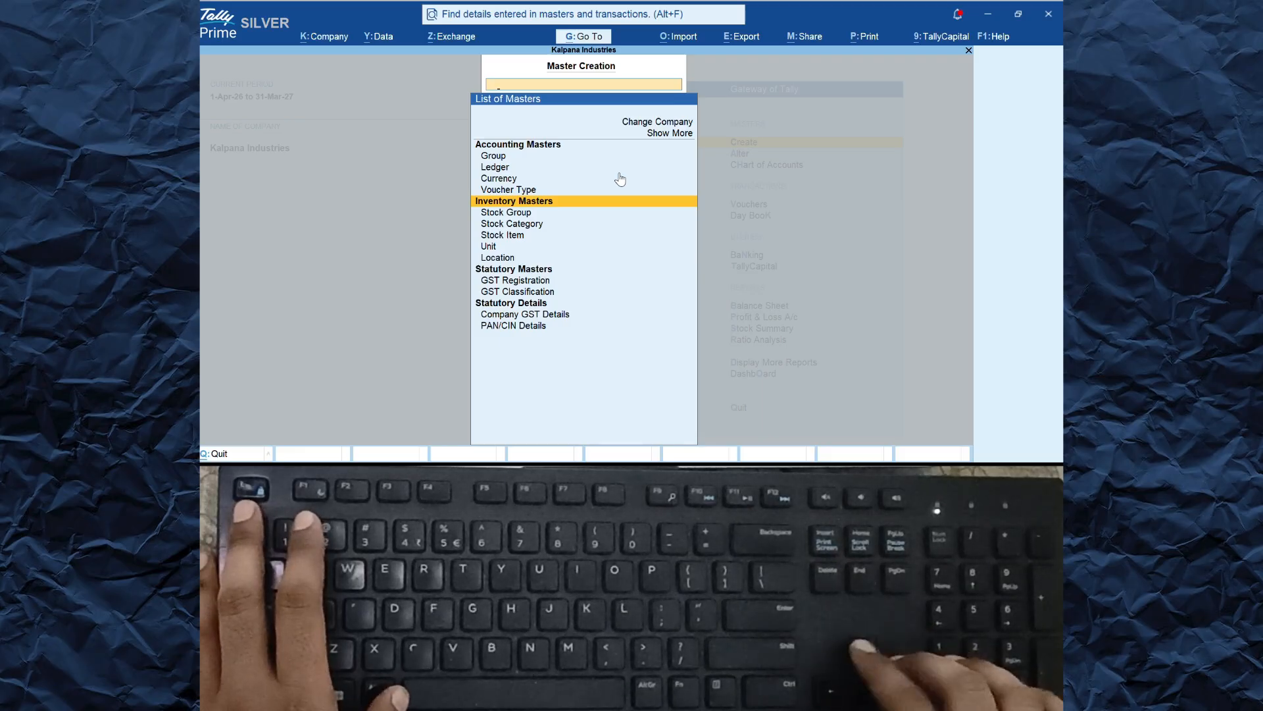
pyautogui.press('Up')
pyautogui.press('Up')
pyautogui.press('Up')
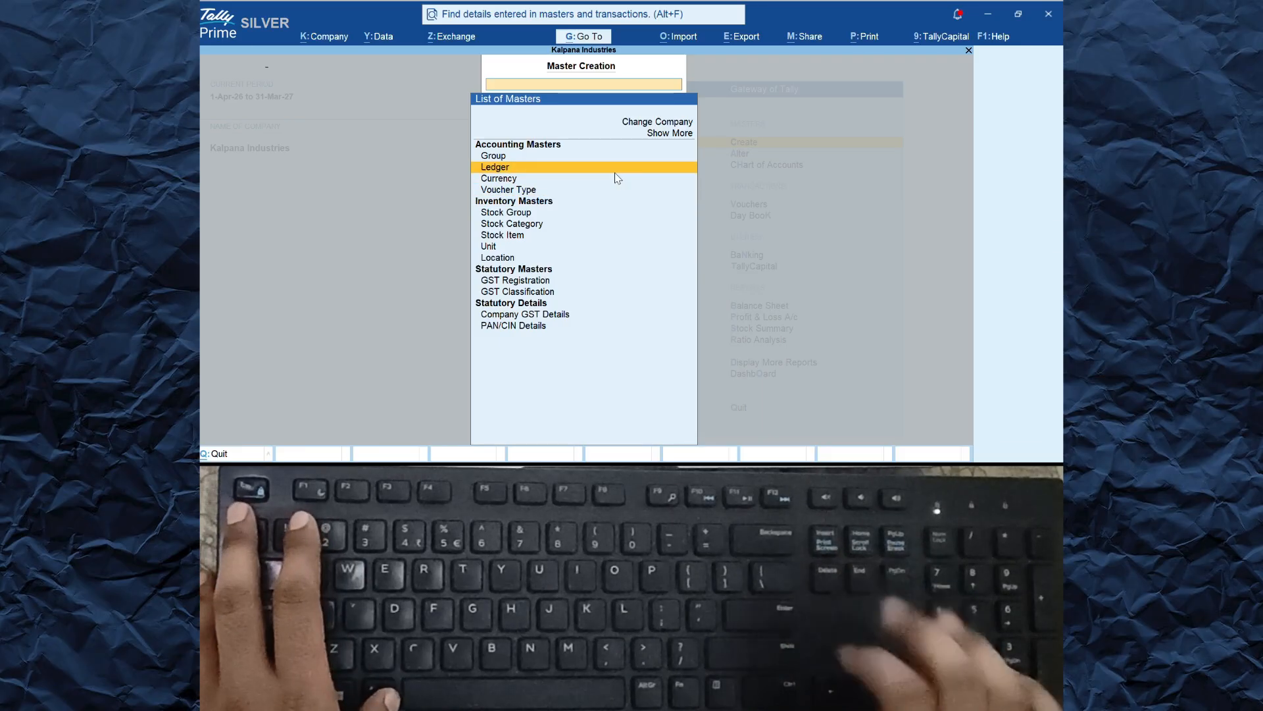
pyautogui.press('Return')
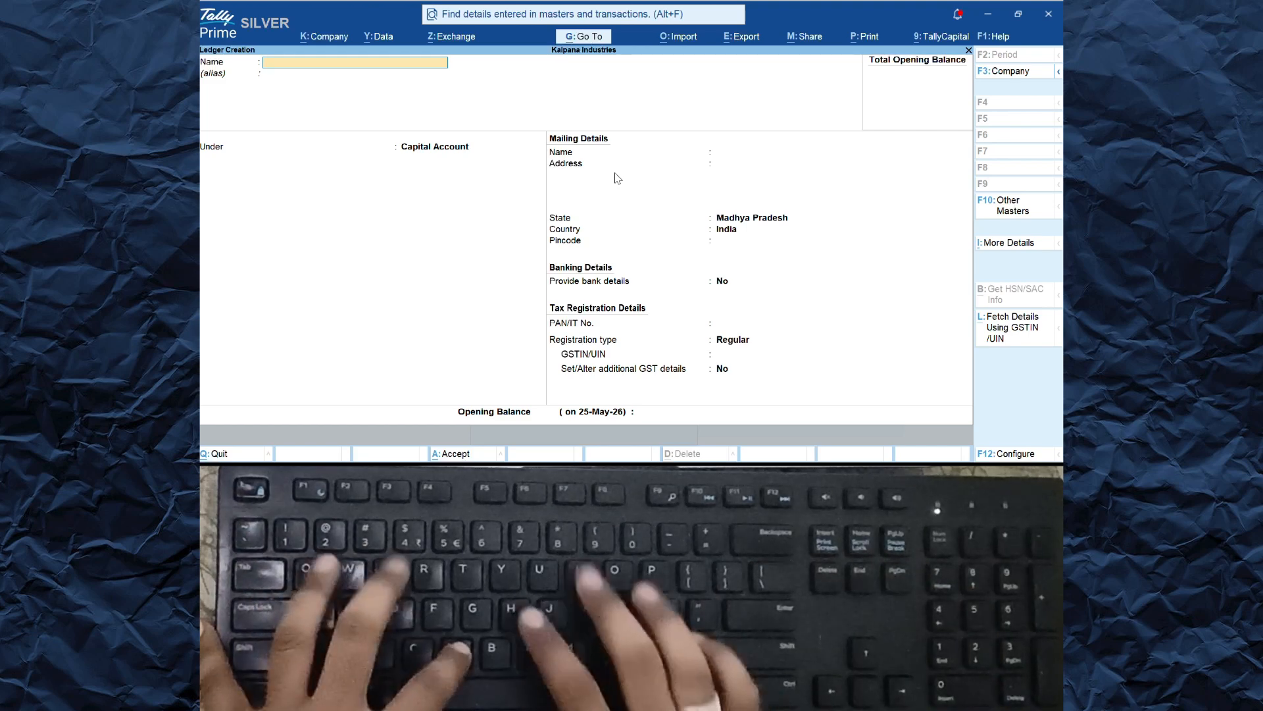
# Step: Name the ledger 'Vijay Sweets' and advance to the Under field's List of Groups
pyautogui.write('Vi')
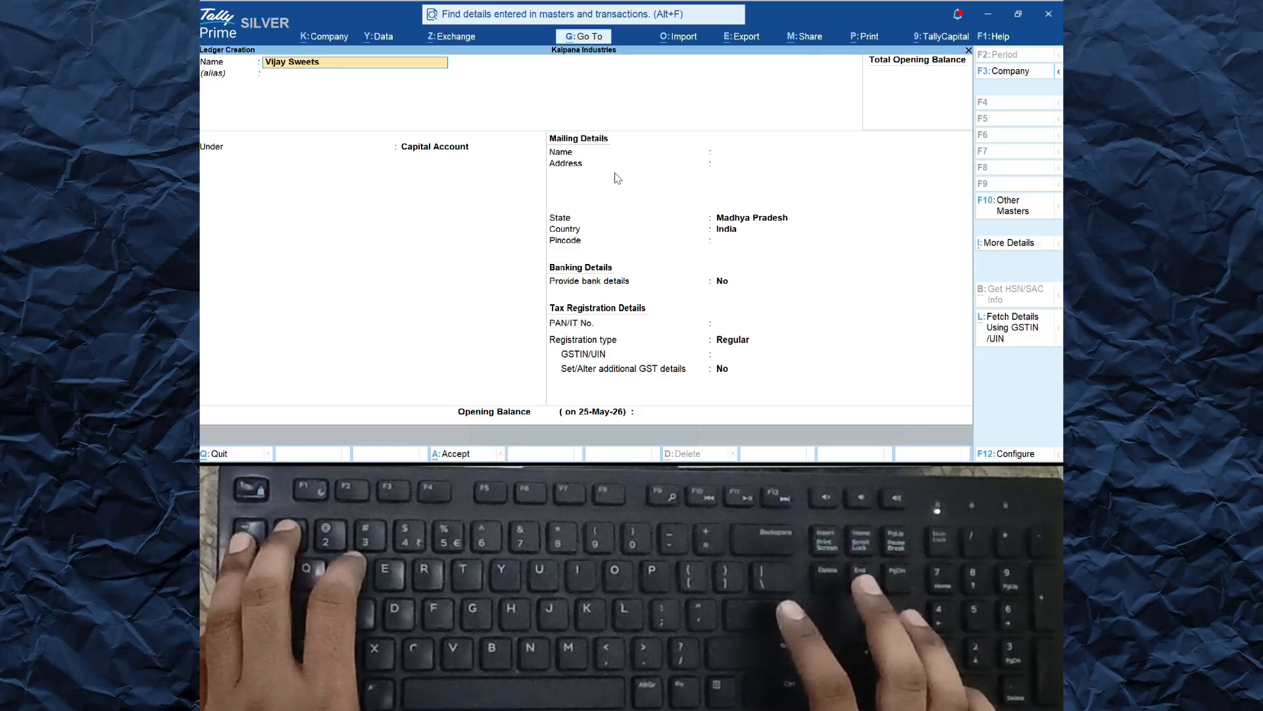
pyautogui.write('jay Sweets')
pyautogui.press('Return')
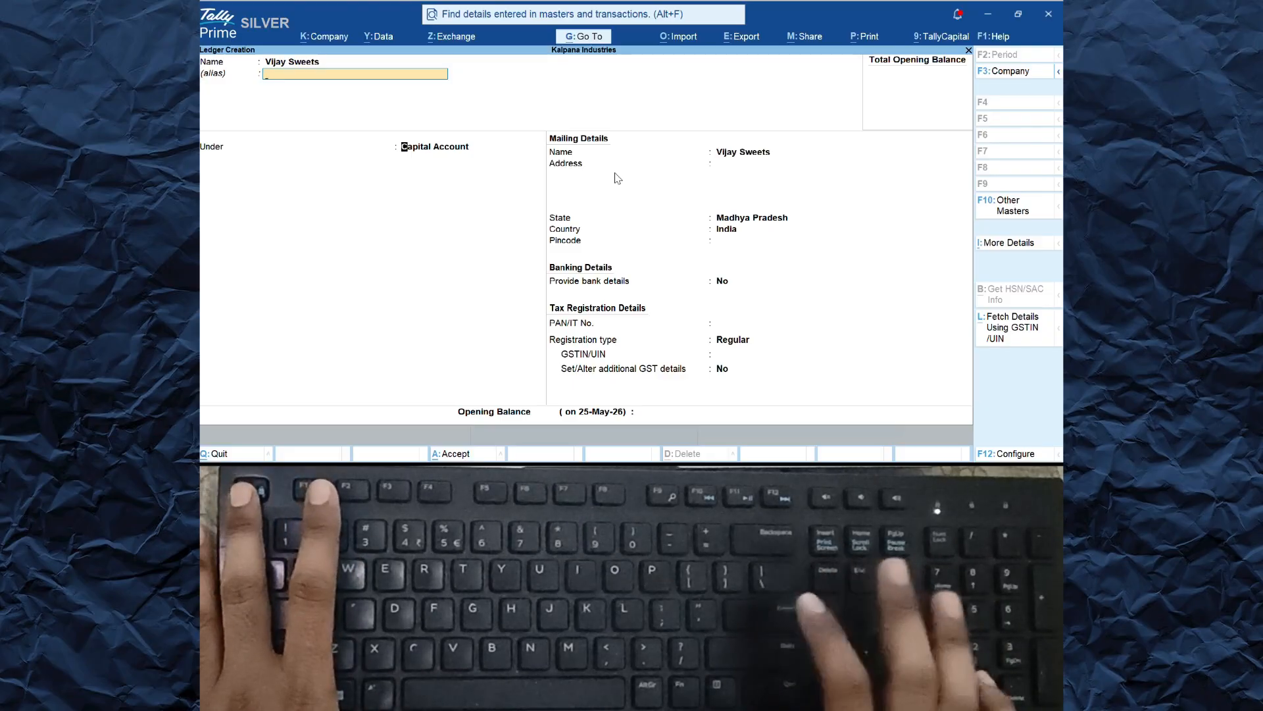
pyautogui.press('Return')
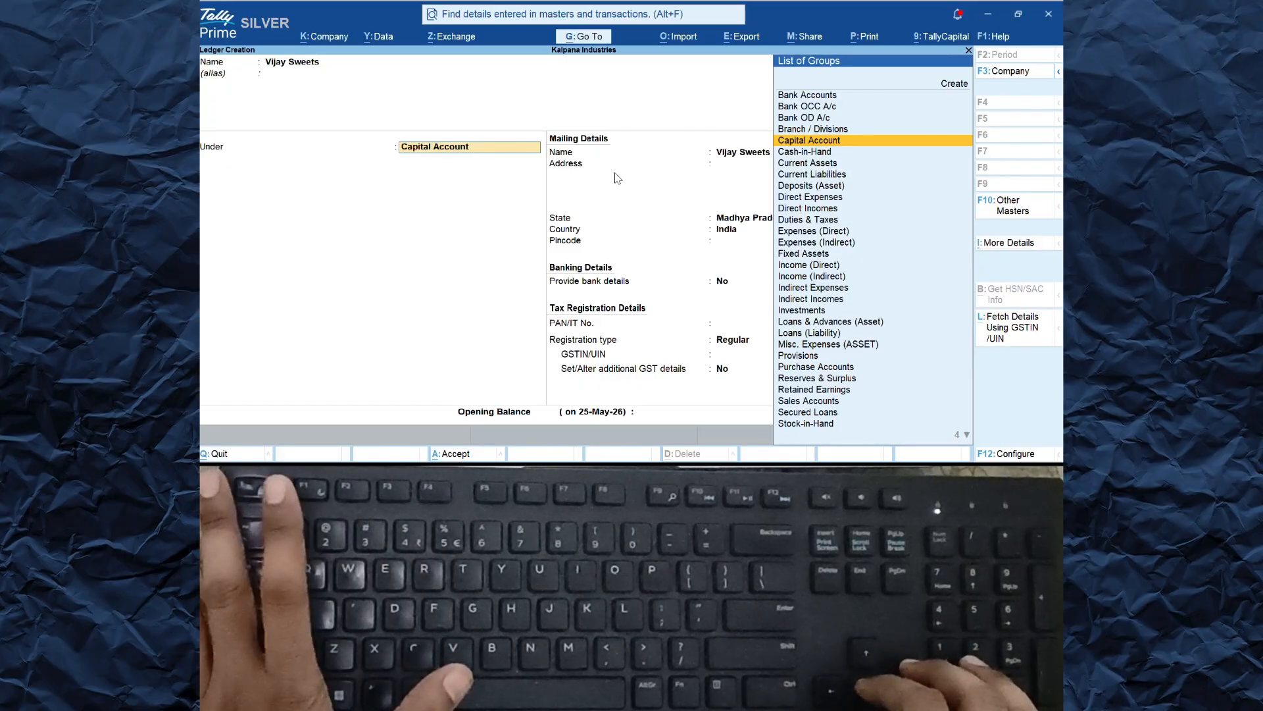
# Step: Browse the List of Groups looking for the ledger's parent group
pyautogui.press('Down')
pyautogui.press('Down')
pyautogui.press('Down')
pyautogui.press('Down')
pyautogui.press('Down')
pyautogui.press('Down')
pyautogui.press('Down')
pyautogui.press('Down')
pyautogui.press('Down')
pyautogui.press('Down')
pyautogui.press('Down')
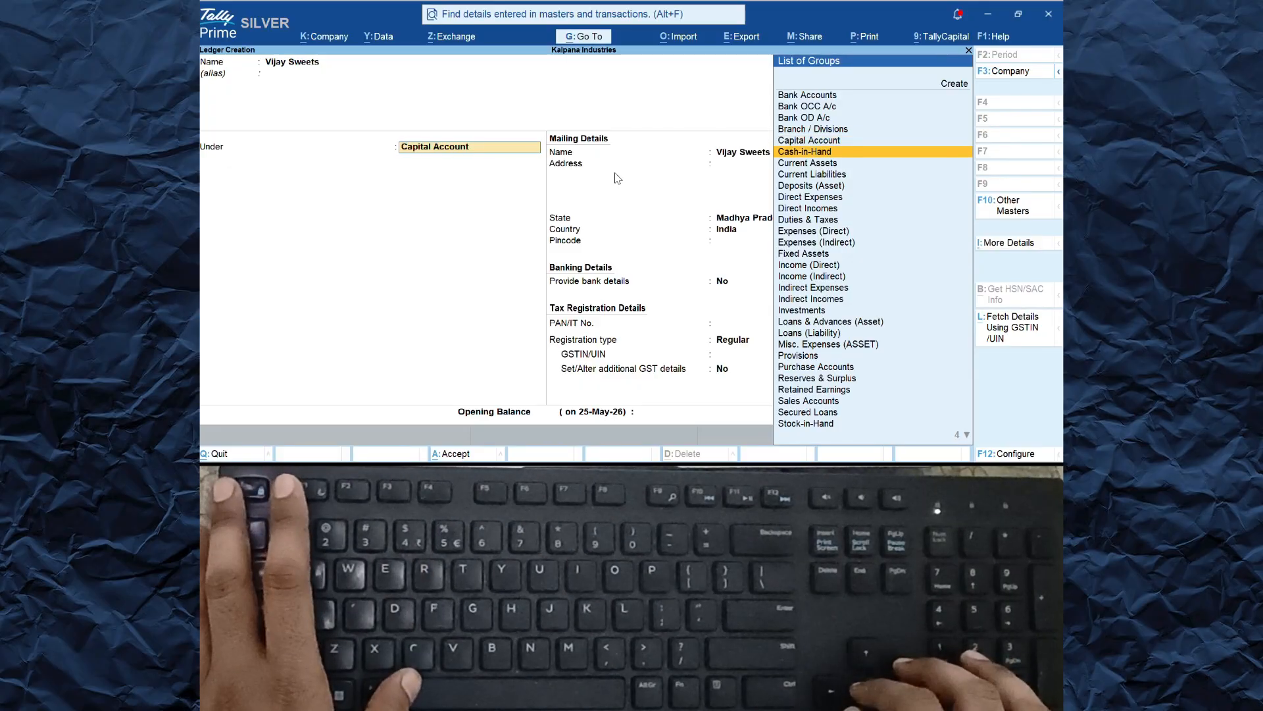
pyautogui.press('Up')
pyautogui.press('Up')
pyautogui.press('Up')
pyautogui.press('Up')
pyautogui.press('Up')
pyautogui.press('Up')
pyautogui.press('Up')
pyautogui.press('Up')
pyautogui.press('Up')
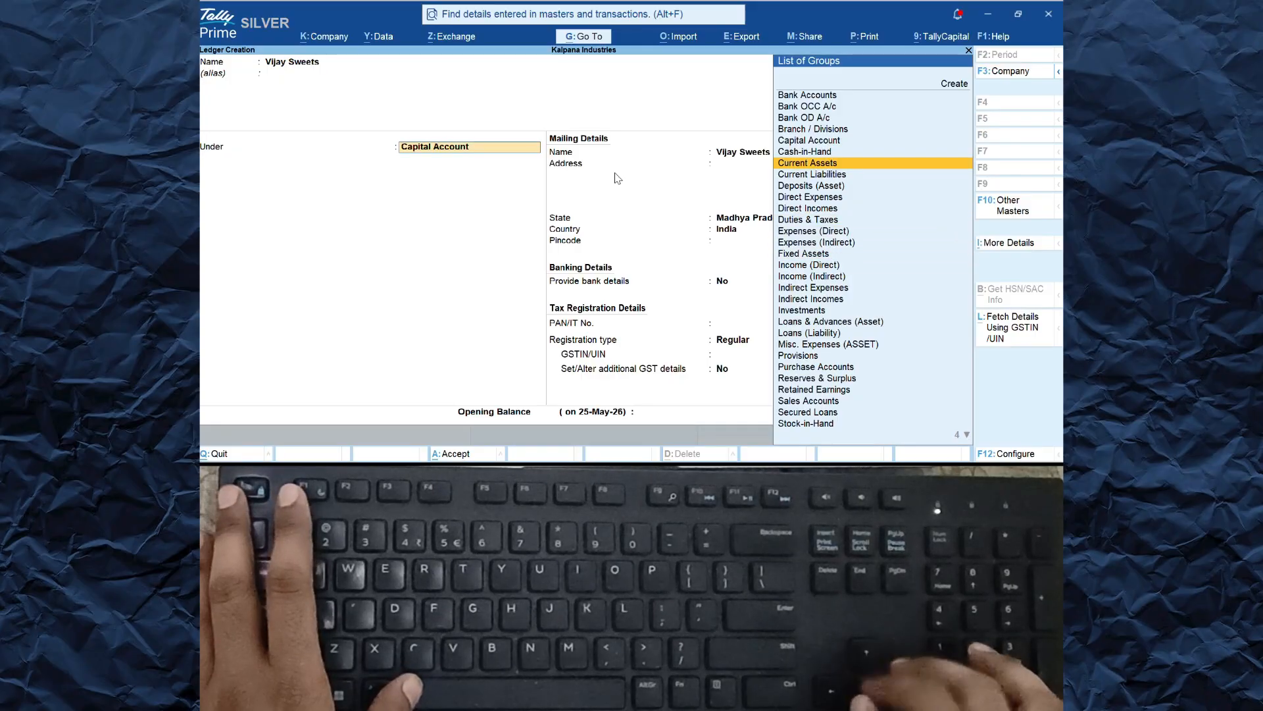
pyautogui.press('Down')
pyautogui.press('Down')
pyautogui.press('Down')
pyautogui.press('Down')
pyautogui.press('Down')
pyautogui.press('Down')
pyautogui.press('Down')
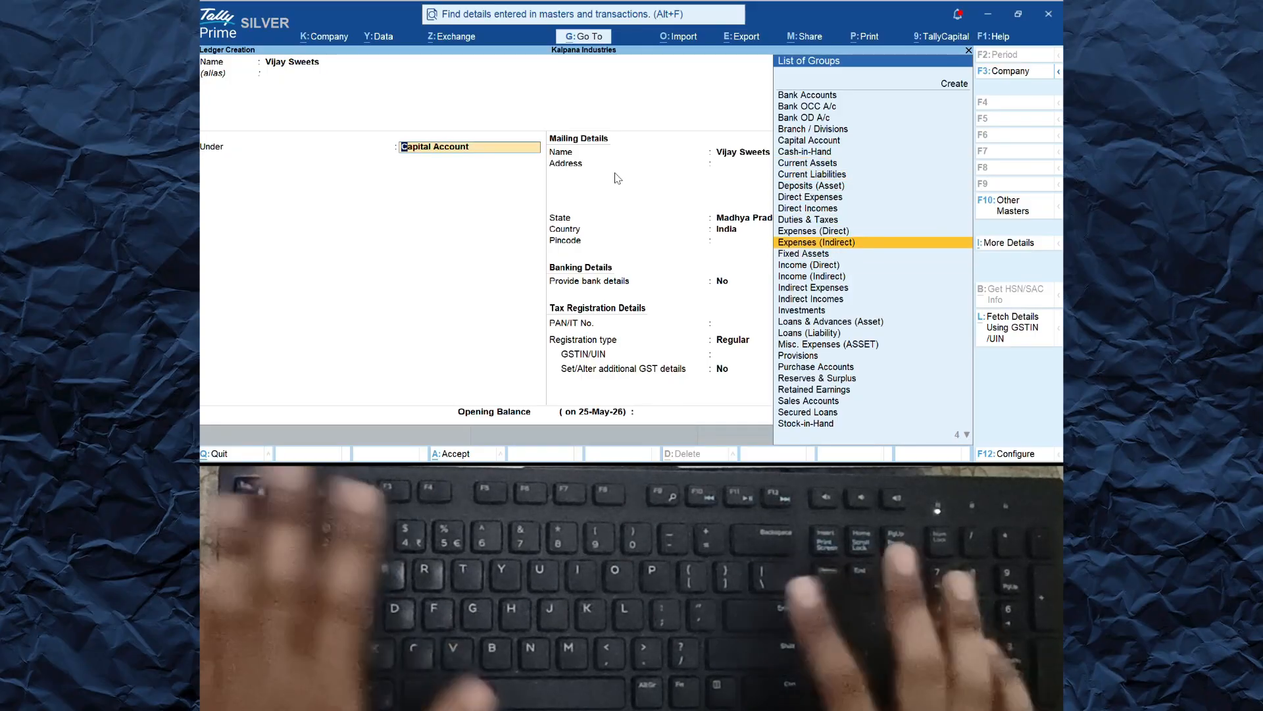
pyautogui.press('Up')
pyautogui.press('Up')
pyautogui.press('Up')
pyautogui.press('Up')
pyautogui.press('Up')
pyautogui.press('Up')
pyautogui.press('Up')
pyautogui.press('Up')
pyautogui.press('Up')
pyautogui.press('Up')
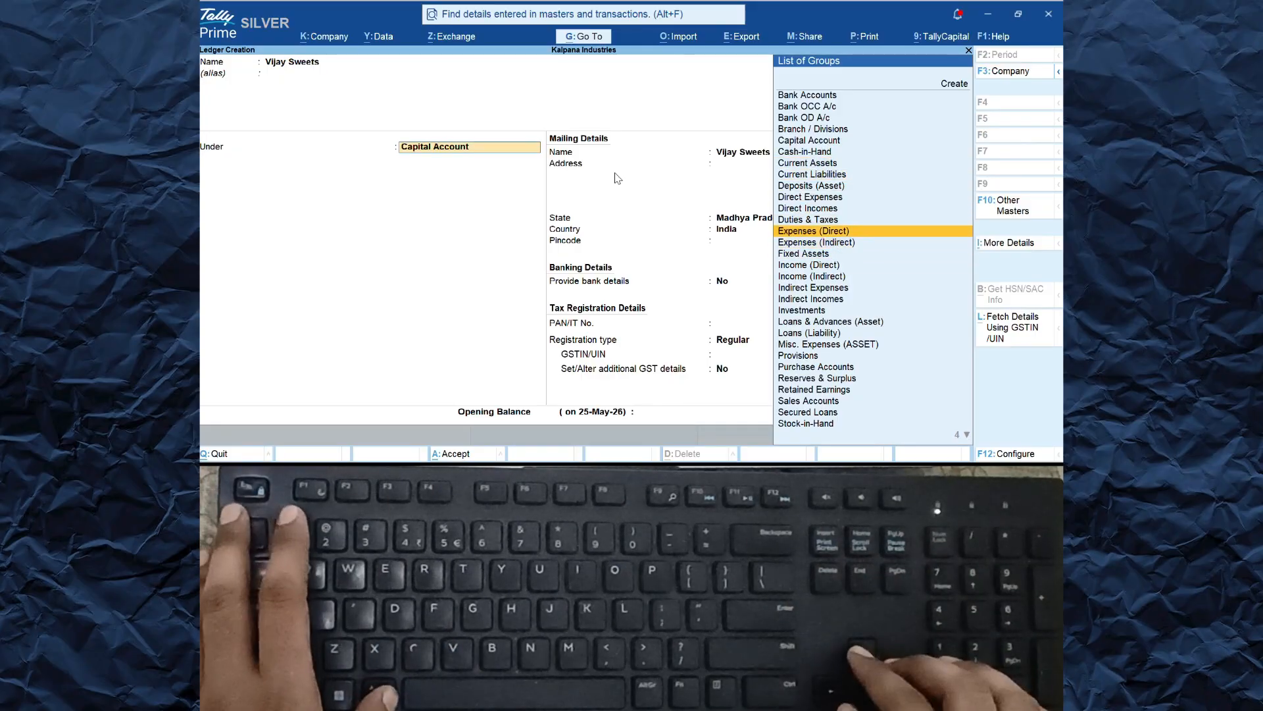
pyautogui.press('Up')
pyautogui.press('Up')
pyautogui.press('Up')
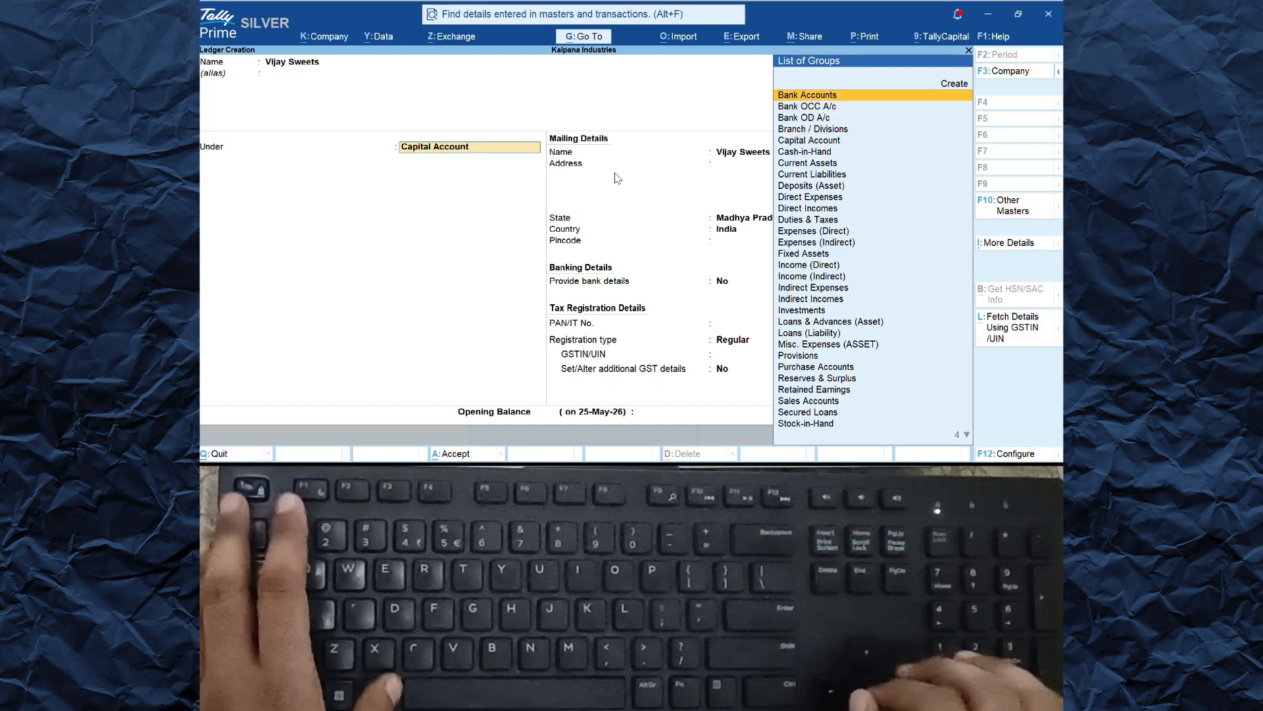
pyautogui.press('Down')
pyautogui.press('Down')
pyautogui.press('Down')
pyautogui.press('Down')
pyautogui.press('Down')
pyautogui.press('Down')
pyautogui.press('Down')
pyautogui.press('Down')
pyautogui.press('Down')
pyautogui.press('Down')
pyautogui.press('Down')
pyautogui.press('Down')
pyautogui.press('Down')
pyautogui.press('Down')
pyautogui.press('Down')
pyautogui.press('Down')
pyautogui.press('Down')
pyautogui.press('Down')
pyautogui.press('Down')
pyautogui.press('Down')
pyautogui.press('Down')
pyautogui.press('Down')
pyautogui.press('Down')
pyautogui.press('Down')
pyautogui.press('Down')
pyautogui.press('Down')
pyautogui.press('Down')
pyautogui.press('Down')
pyautogui.press('Down')
pyautogui.press('Down')
pyautogui.press('Down')
pyautogui.press('Down')
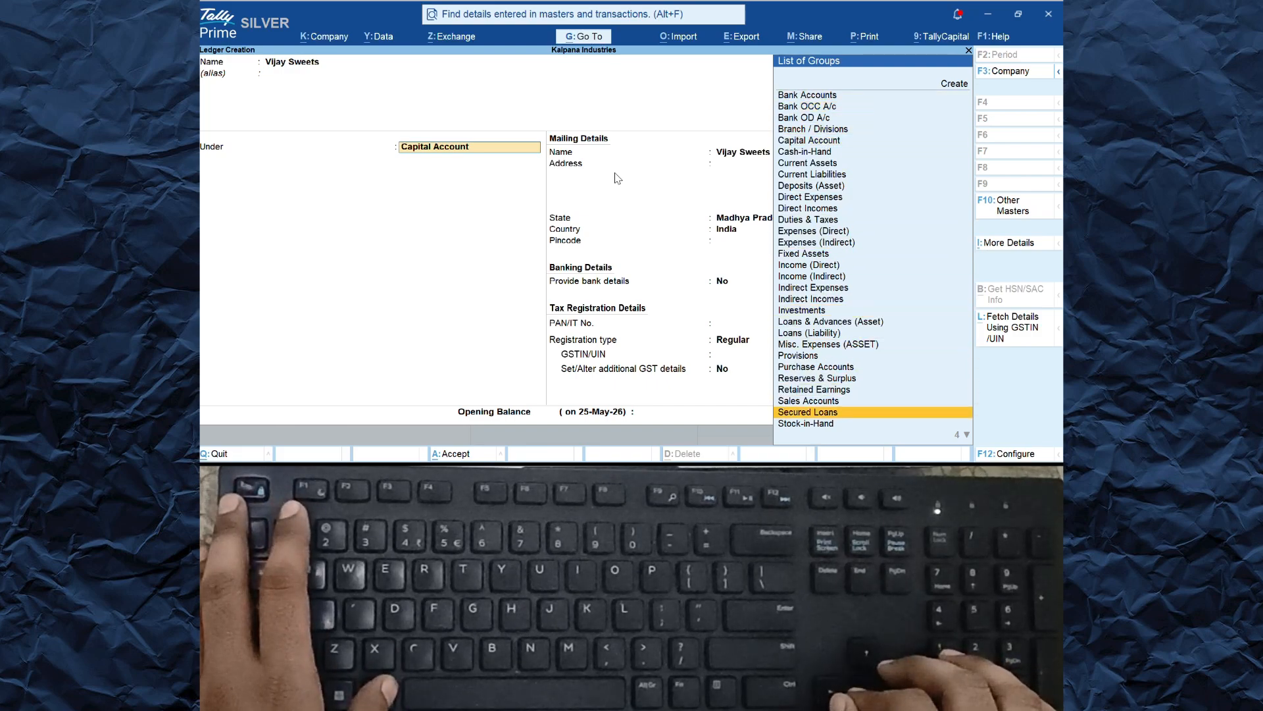
pyautogui.press('Up')
pyautogui.press('Up')
pyautogui.press('Up')
pyautogui.press('Up')
pyautogui.press('Up')
pyautogui.press('Up')
pyautogui.press('Up')
pyautogui.press('Up')
pyautogui.press('Up')
pyautogui.press('Up')
pyautogui.press('Up')
pyautogui.press('Up')
pyautogui.press('Up')
pyautogui.press('Up')
pyautogui.press('Up')
pyautogui.press('Up')
pyautogui.press('Up')
pyautogui.press('Up')
pyautogui.press('Up')
pyautogui.press('Up')
pyautogui.press('Up')
pyautogui.press('Up')
pyautogui.press('Up')
pyautogui.press('Up')
pyautogui.press('Up')
pyautogui.press('Up')
pyautogui.press('Up')
pyautogui.press('Up')
pyautogui.press('Up')
pyautogui.press('Up')
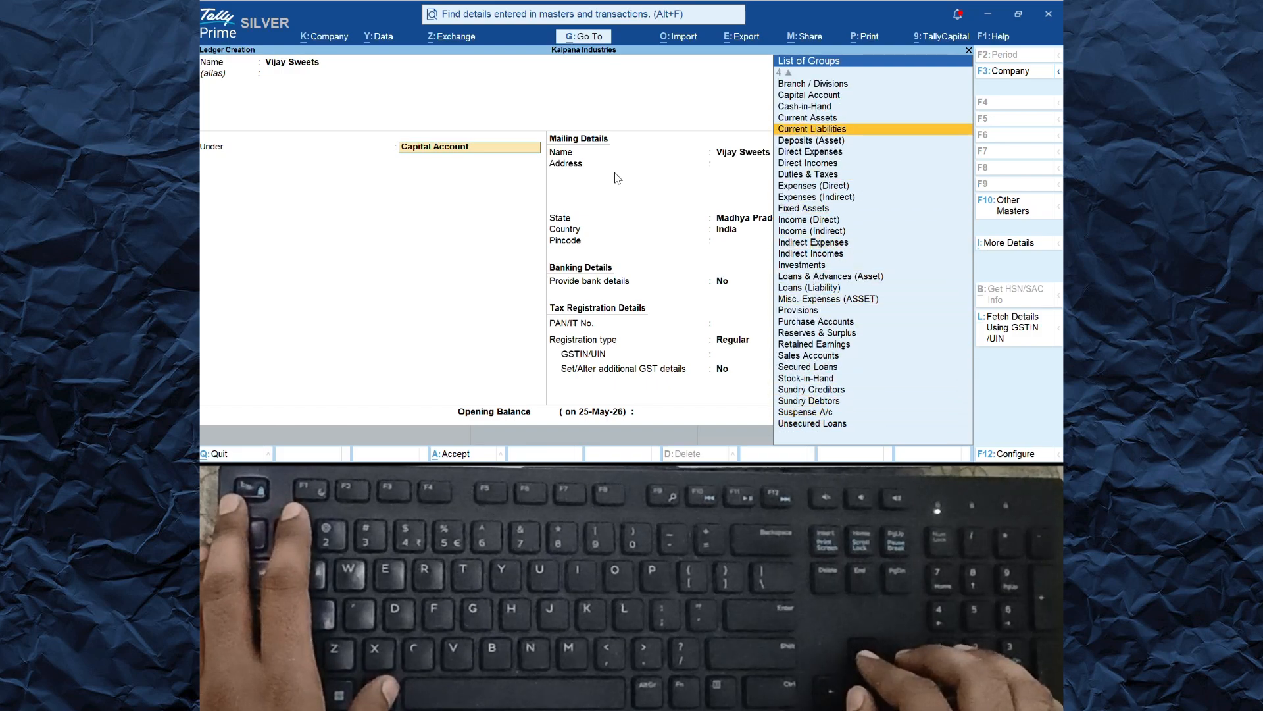
pyautogui.press('Down')
pyautogui.press('Down')
pyautogui.press('Down')
pyautogui.press('Down')
pyautogui.press('Down')
pyautogui.press('Down')
pyautogui.press('Down')
pyautogui.press('Down')
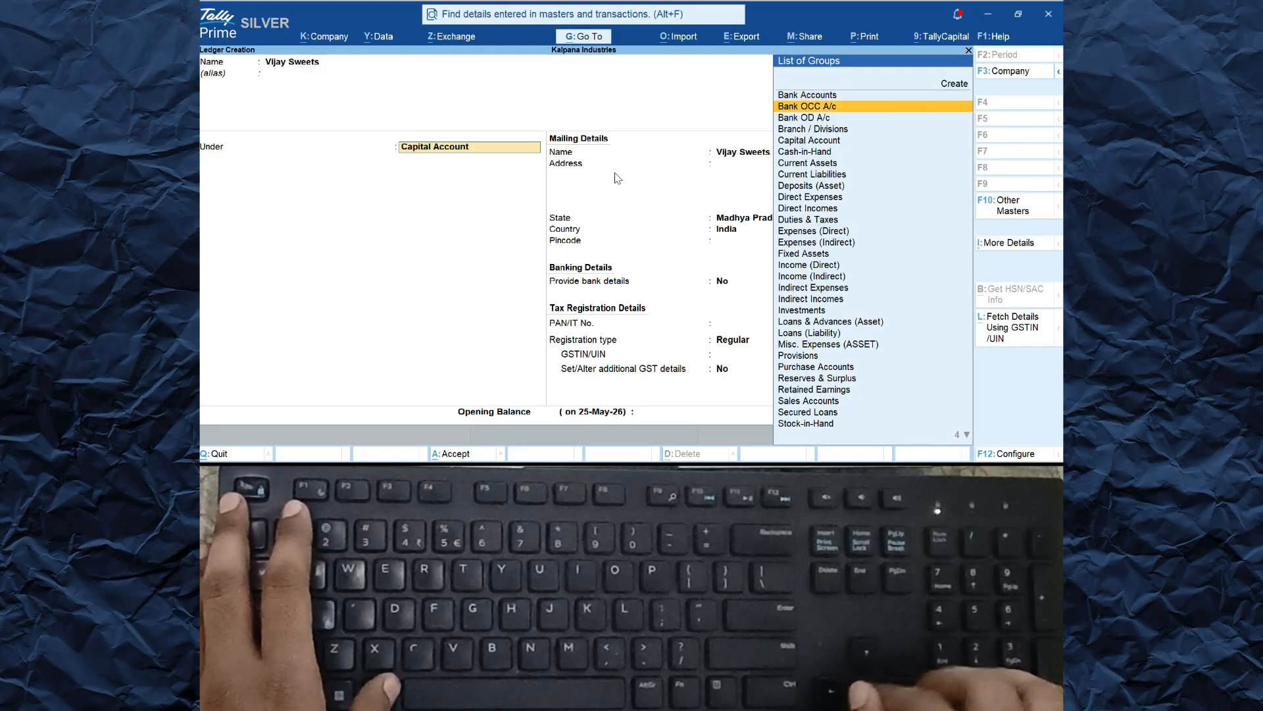
pyautogui.press('Down')
pyautogui.press('Down')
pyautogui.press('Down')
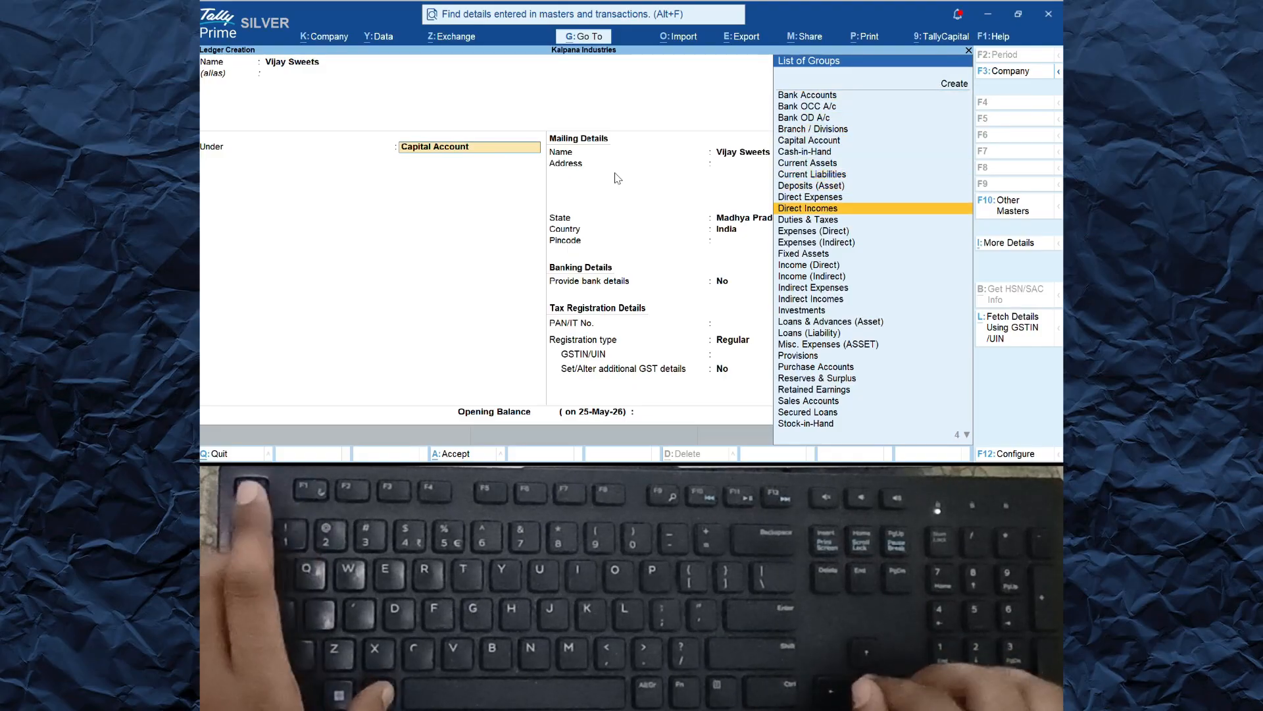
pyautogui.press('Down')
pyautogui.press('Down')
pyautogui.press('Down')
pyautogui.press('Down')
pyautogui.press('Down')
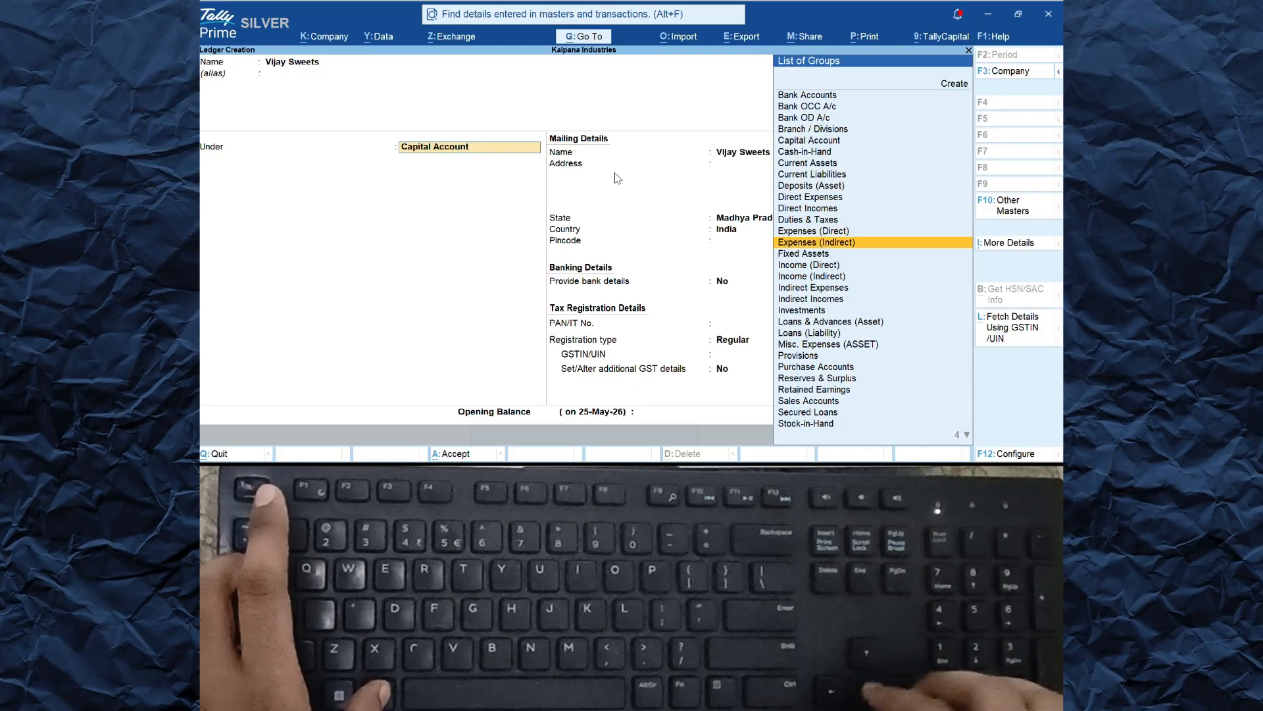
pyautogui.press('Up')
pyautogui.press('Up')
pyautogui.press('Up')
pyautogui.press('Up')
pyautogui.press('Up')
pyautogui.press('Up')
pyautogui.press('Up')
pyautogui.press('Up')
pyautogui.press('Up')
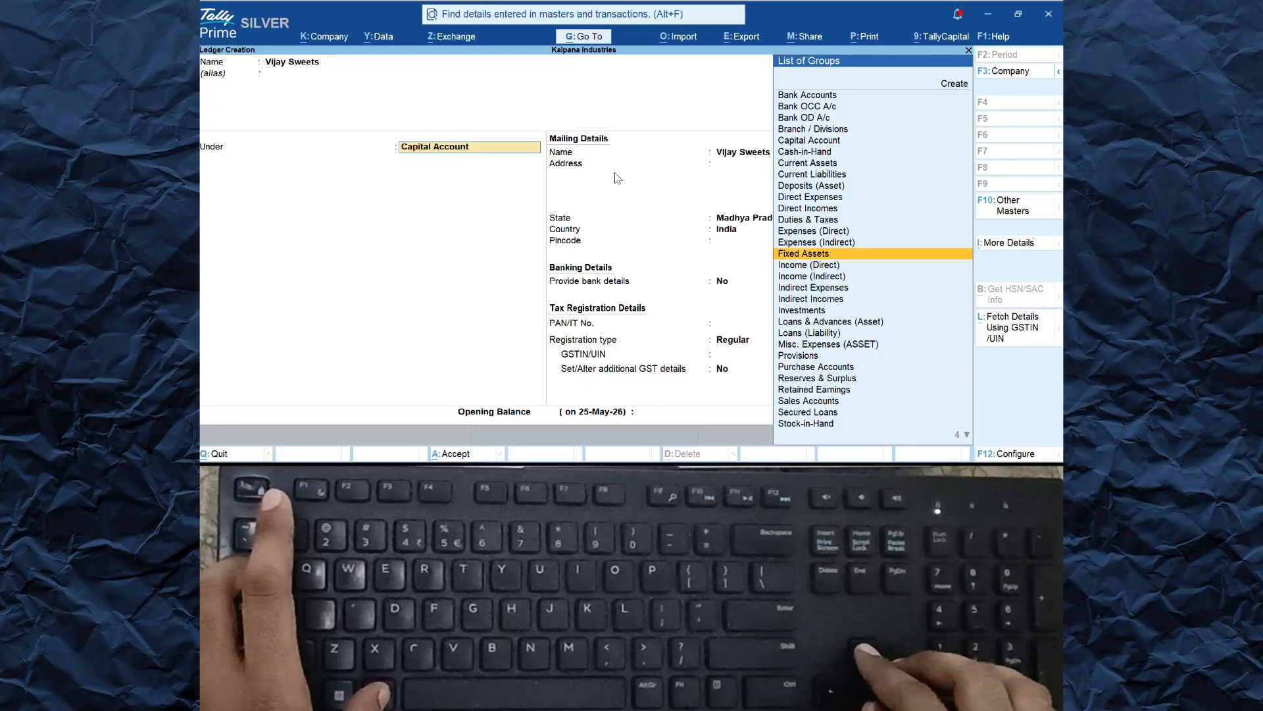
pyautogui.press('Up')
pyautogui.press('Up')
pyautogui.press('Up')
pyautogui.press('Up')
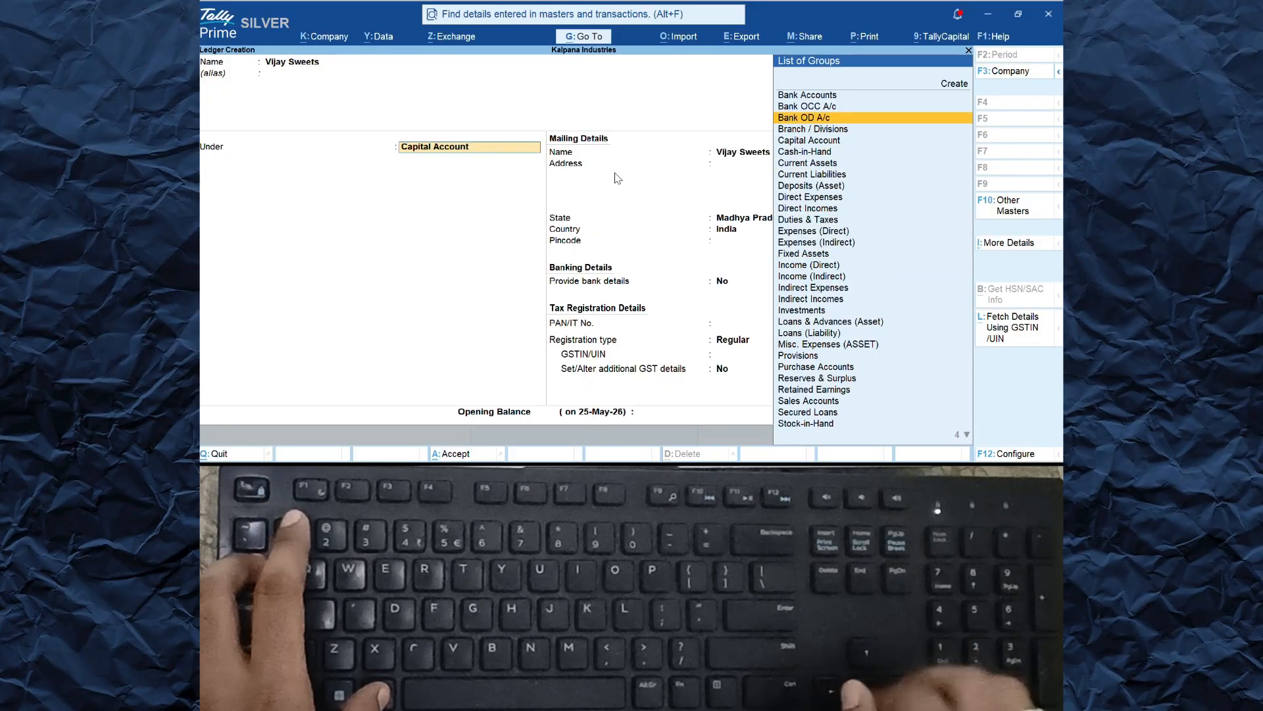
pyautogui.press('Down')
pyautogui.press('Down')
pyautogui.press('Down')
pyautogui.press('Down')
pyautogui.press('Down')
pyautogui.press('Down')
pyautogui.press('Down')
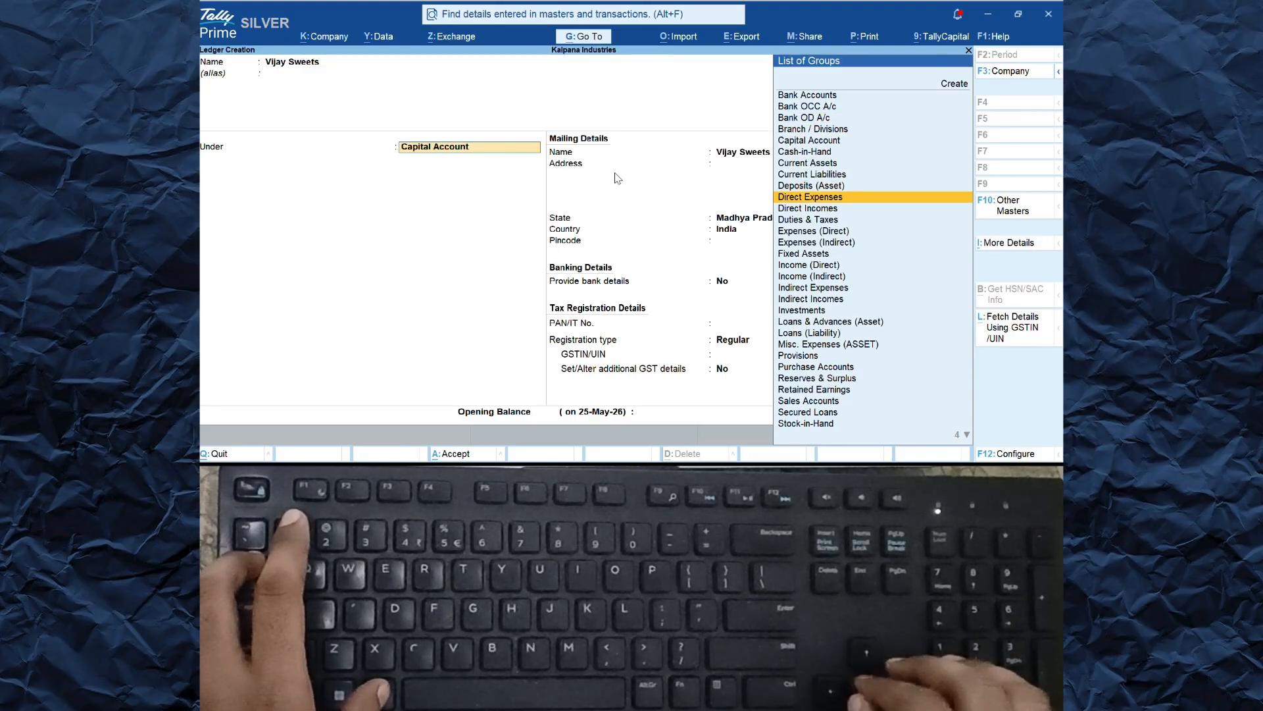
pyautogui.press('Down')
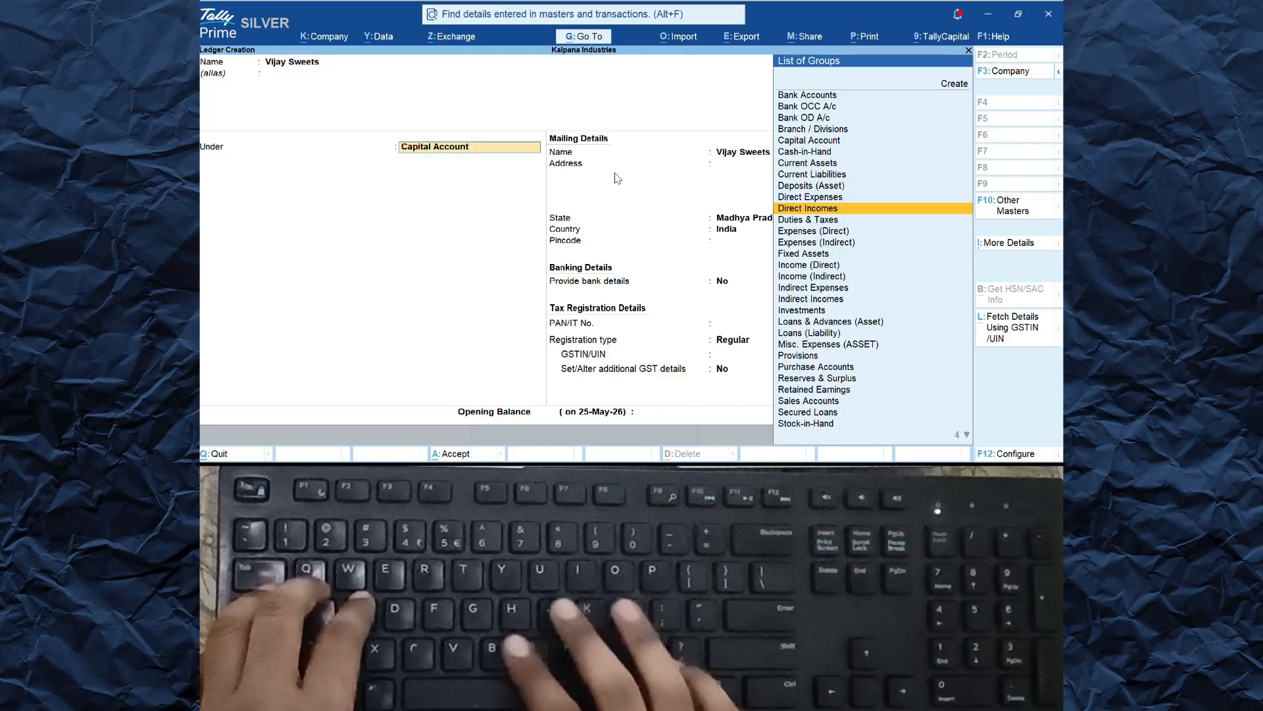
# Step: Search 'Sund' and set Sundry Debtors as the parent group of Vijay Sweets
pyautogui.write('s')
pyautogui.press('Escape')
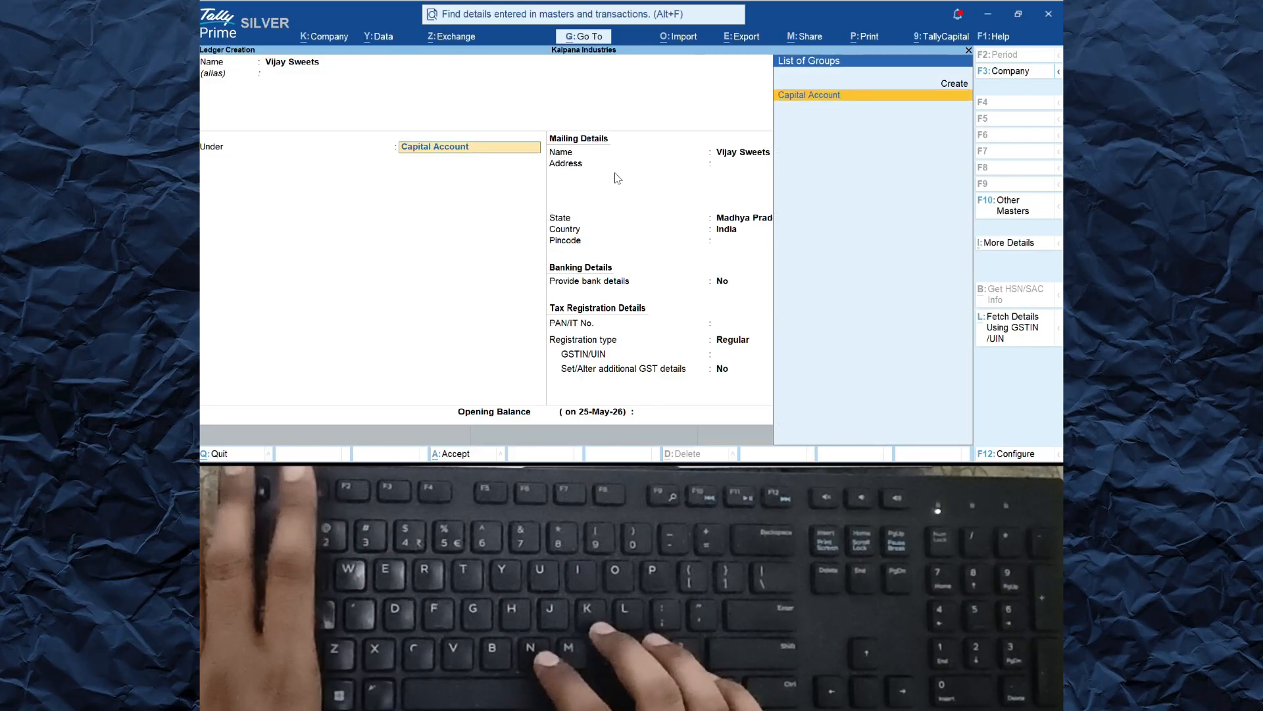
pyautogui.press('Escape')
pyautogui.write('Sund')
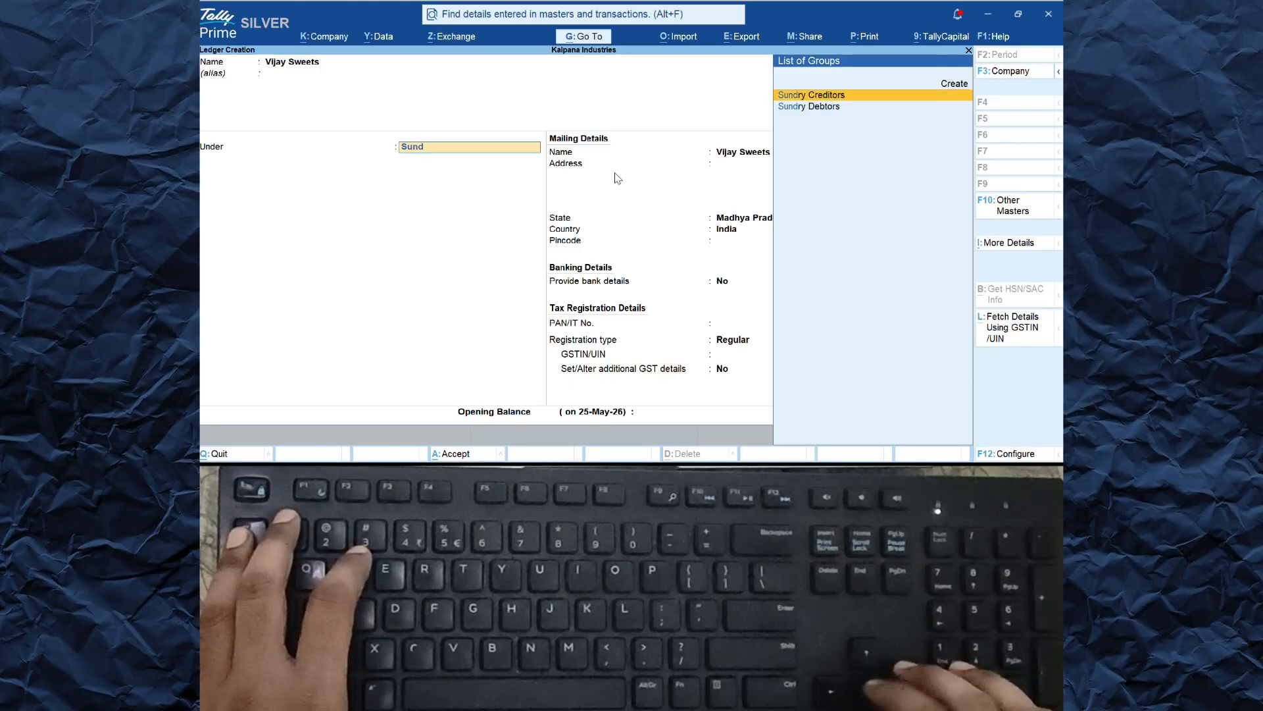
pyautogui.press('Down')
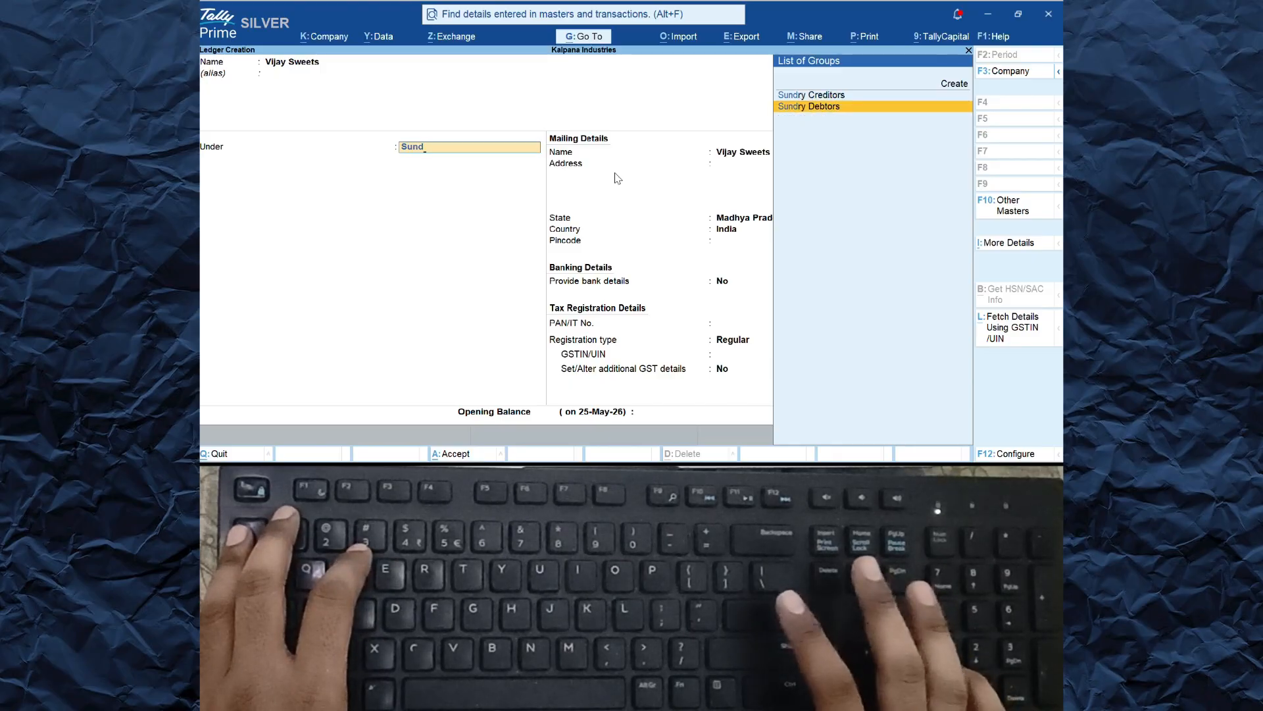
pyautogui.press('Return')
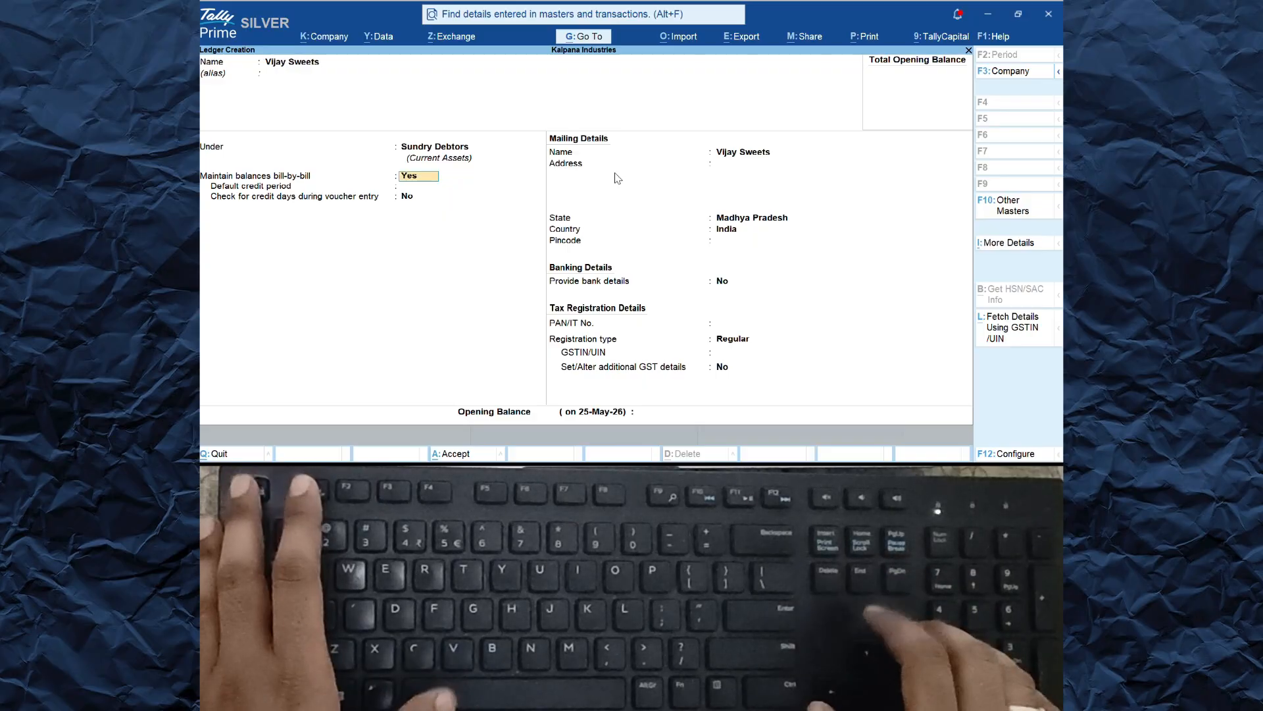
pyautogui.press('Down')
pyautogui.press('Up')
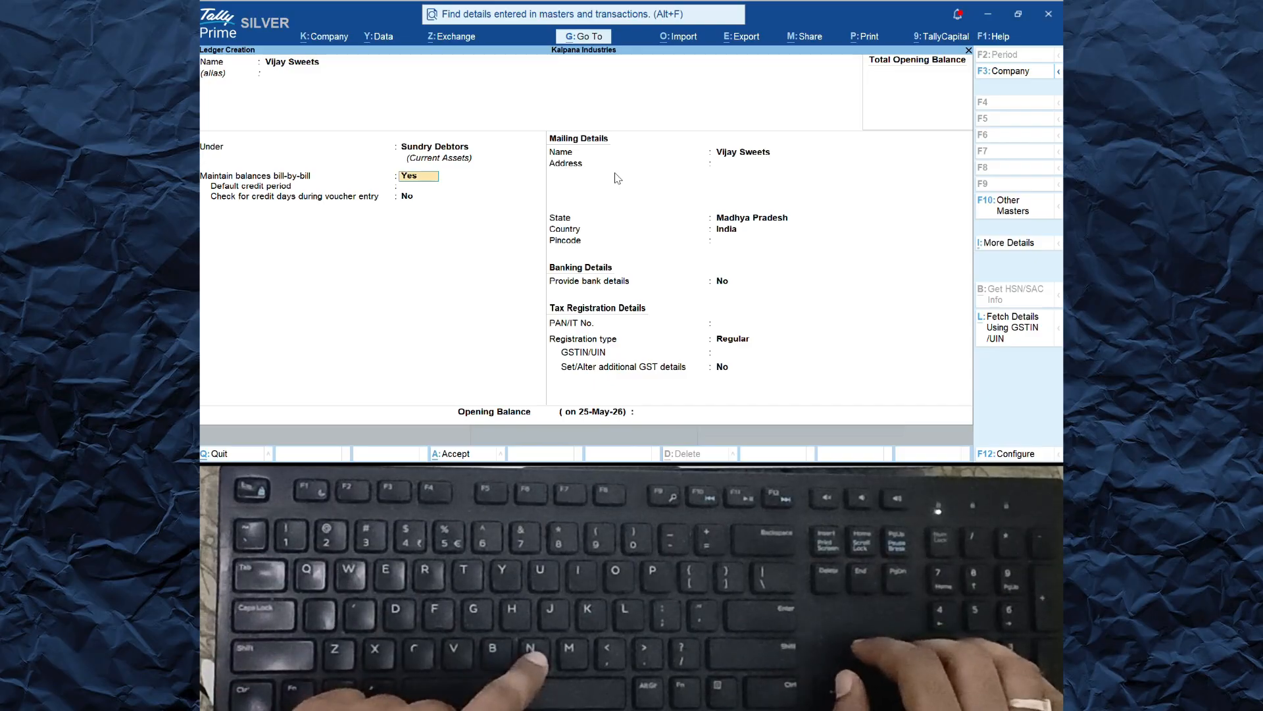
# Step: Set Maintain balances bill-by-bill to Yes for Vijay Sweets
pyautogui.write('n')
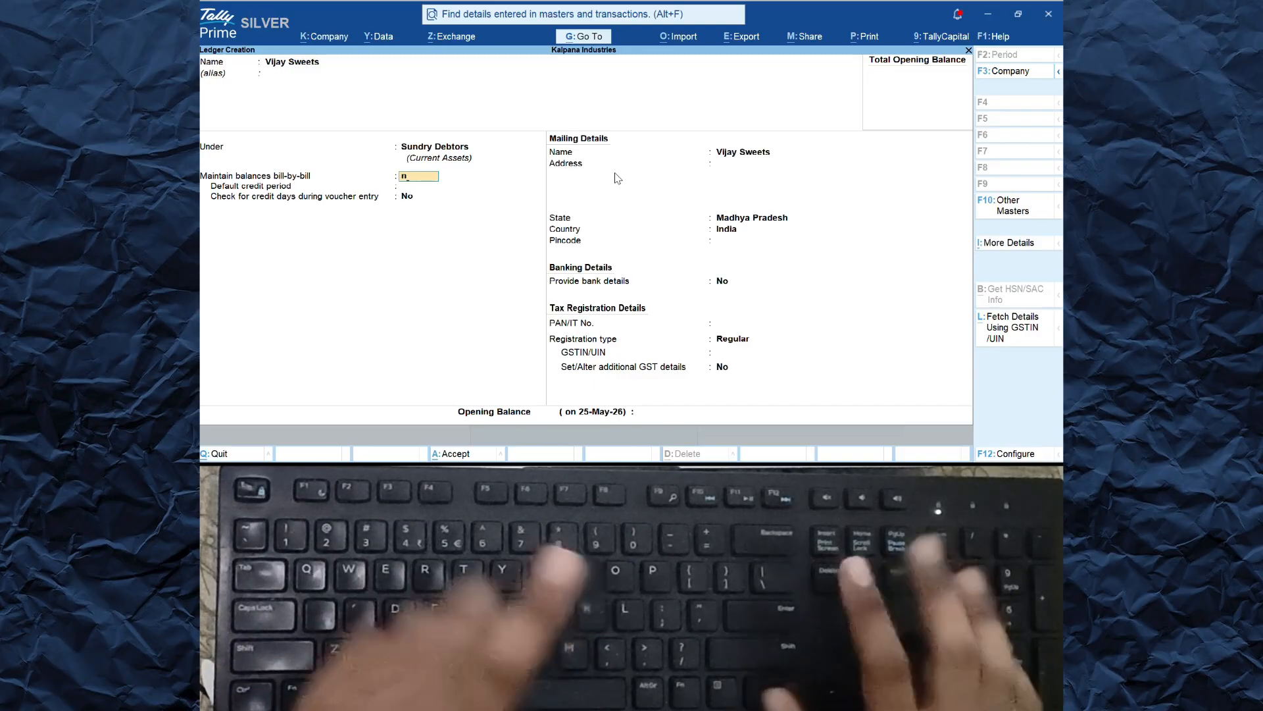
pyautogui.press('Return')
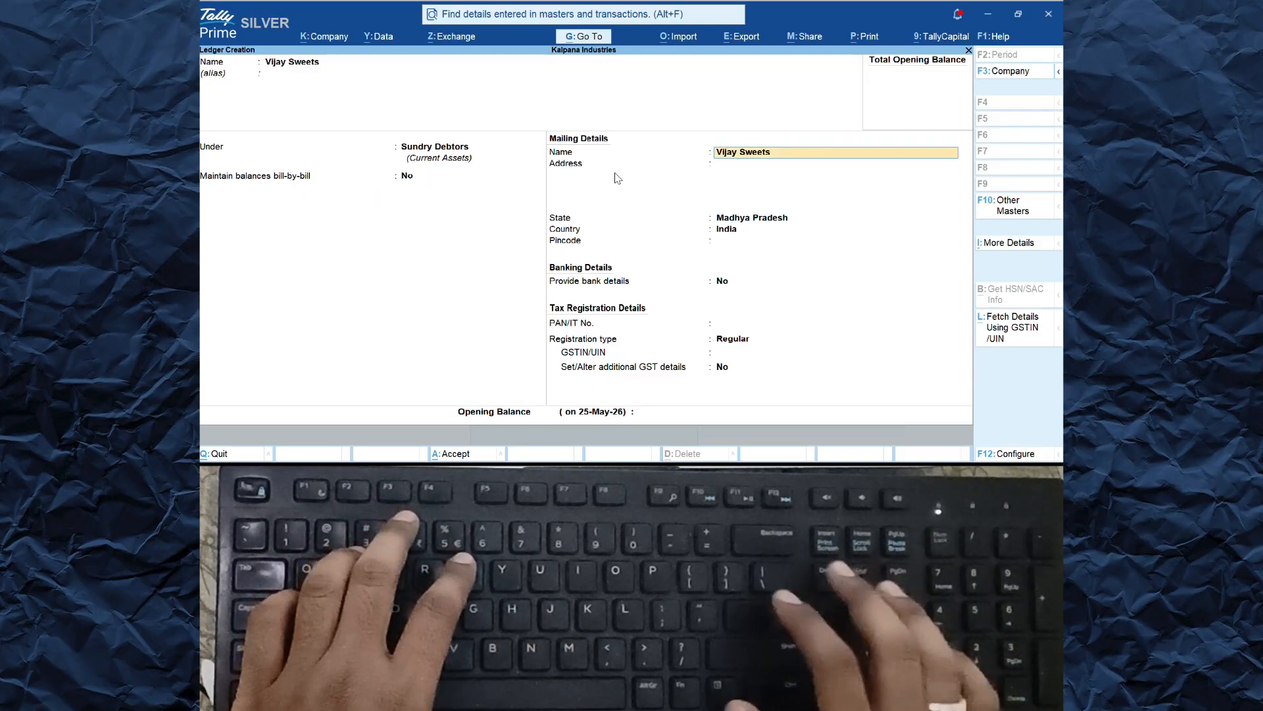
pyautogui.press('BackSpace')
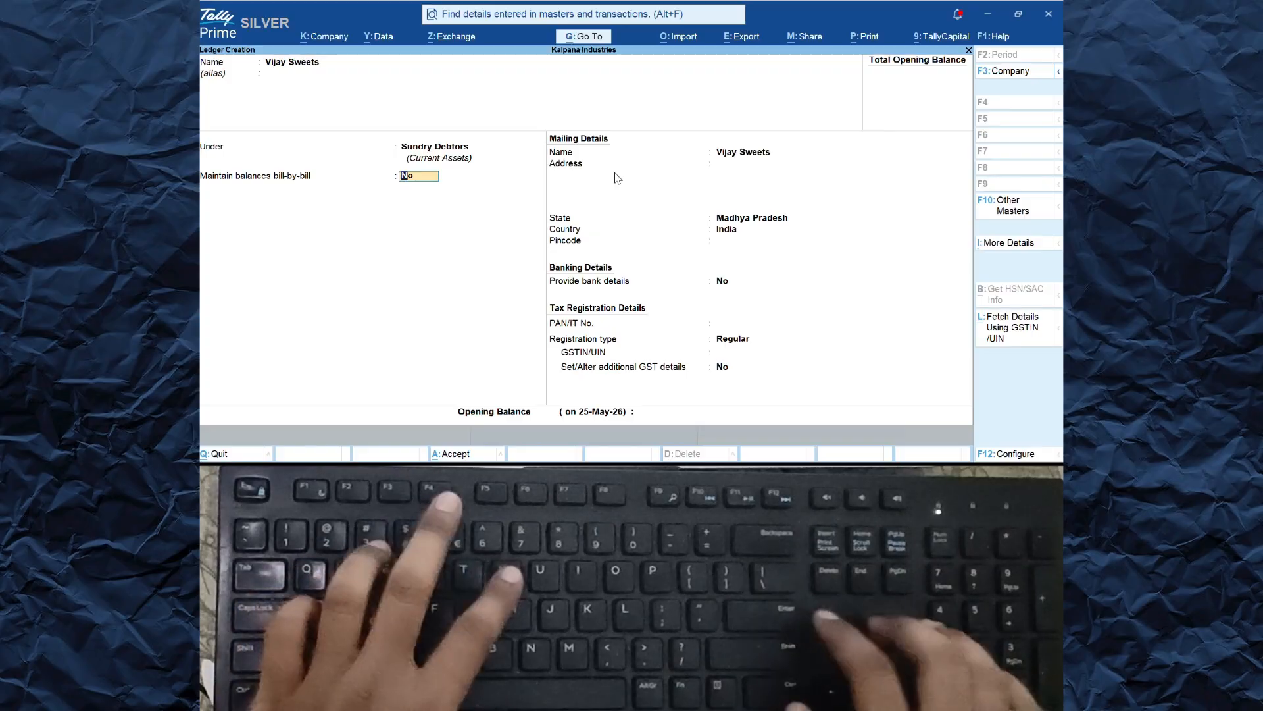
pyautogui.write('y')
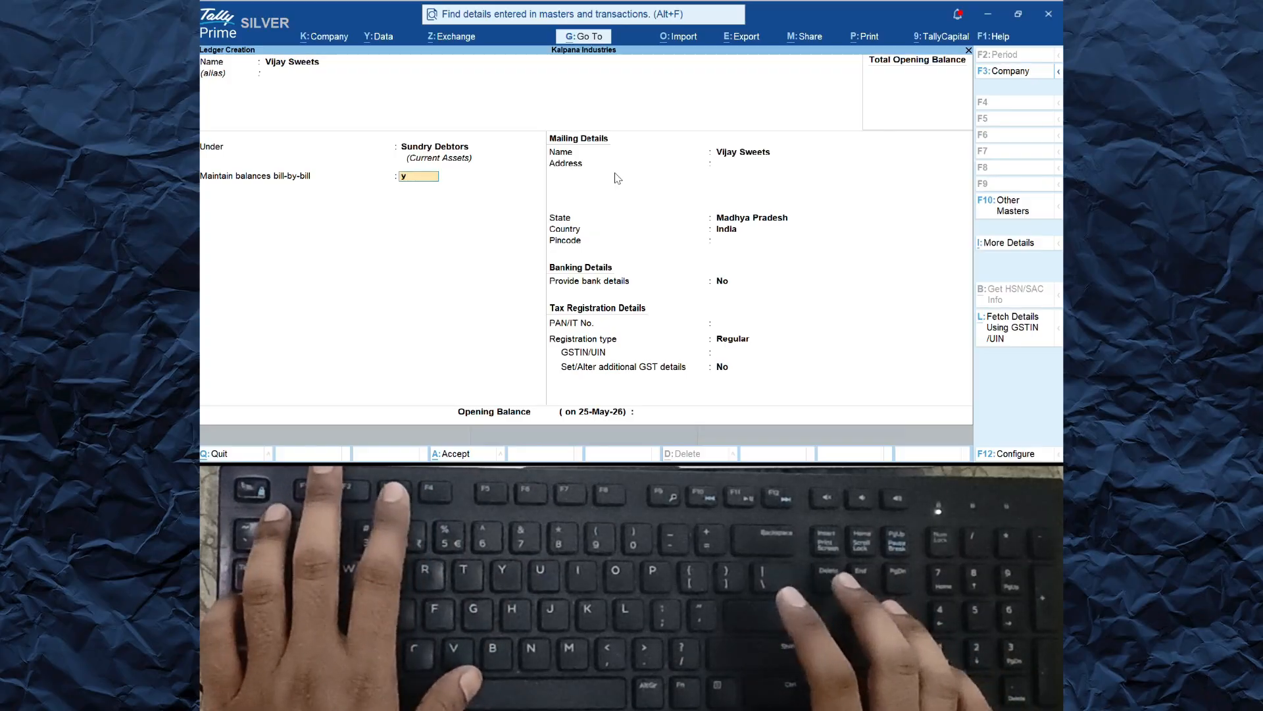
pyautogui.press('Return')
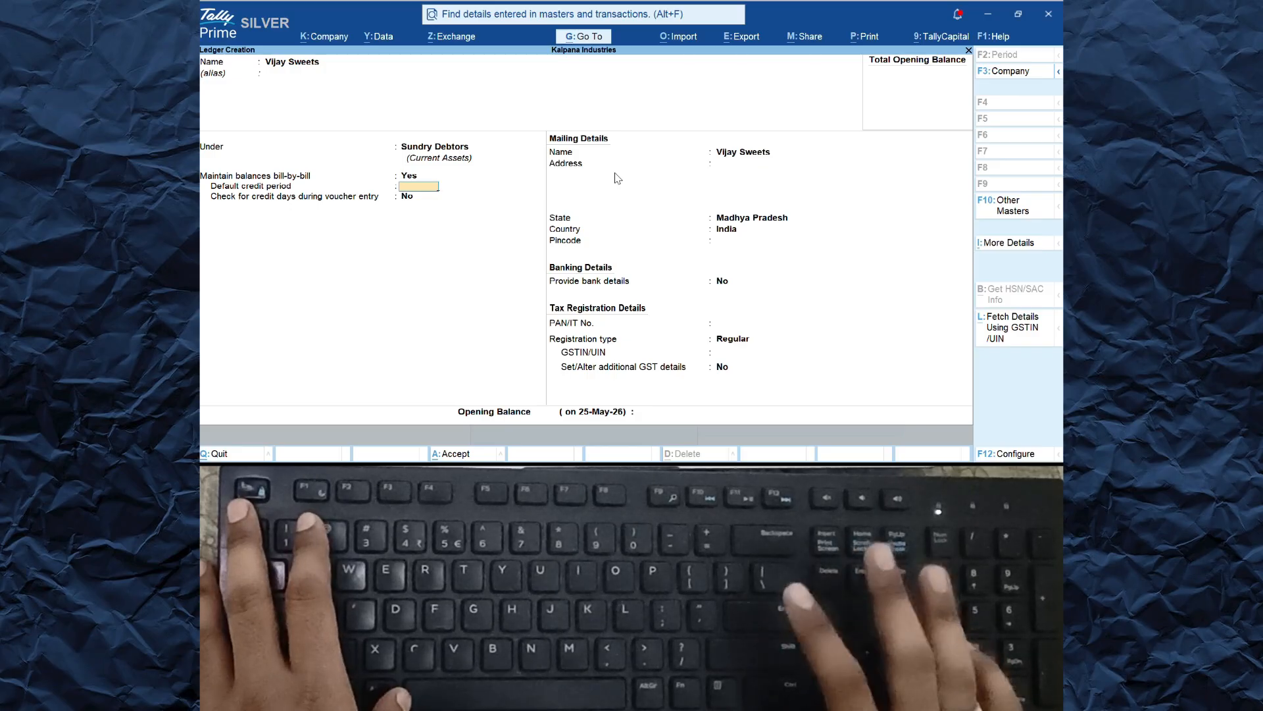
# Step: Leave credit fields blank and fill address Ujjain, state Madhya Pradesh, and the pincode
pyautogui.press('Return')
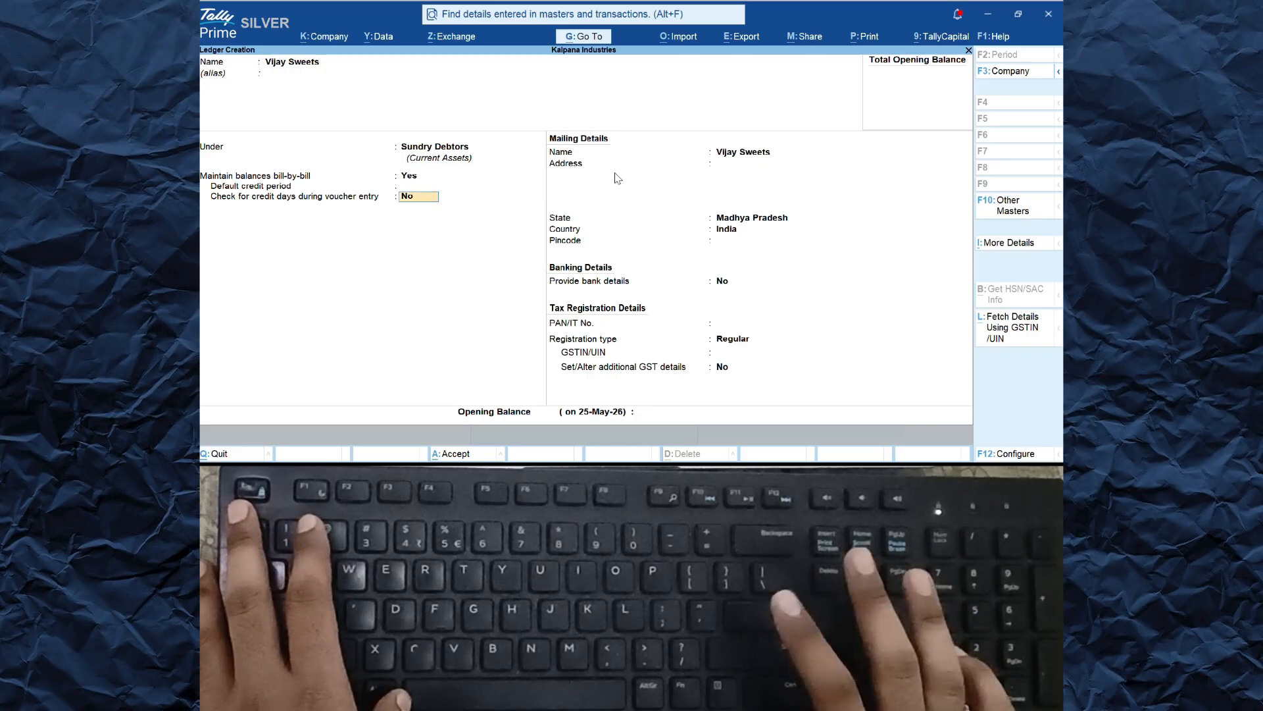
pyautogui.press('Return')
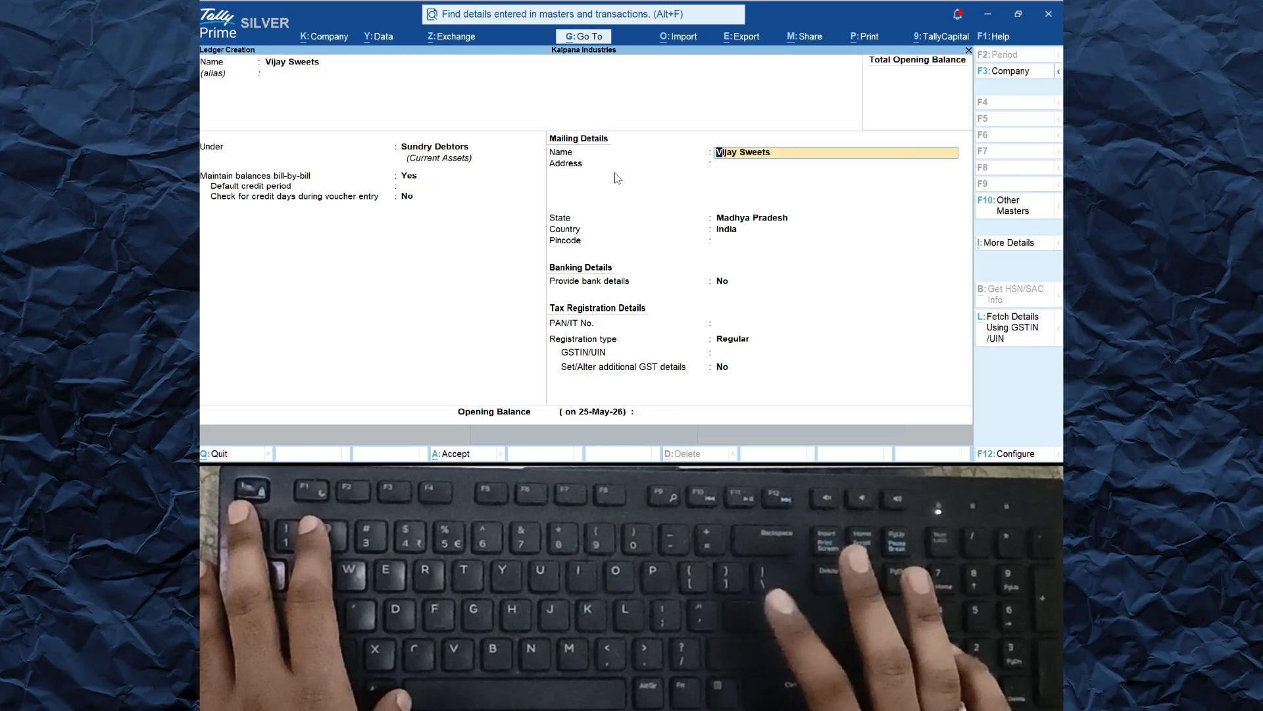
pyautogui.press('Return')
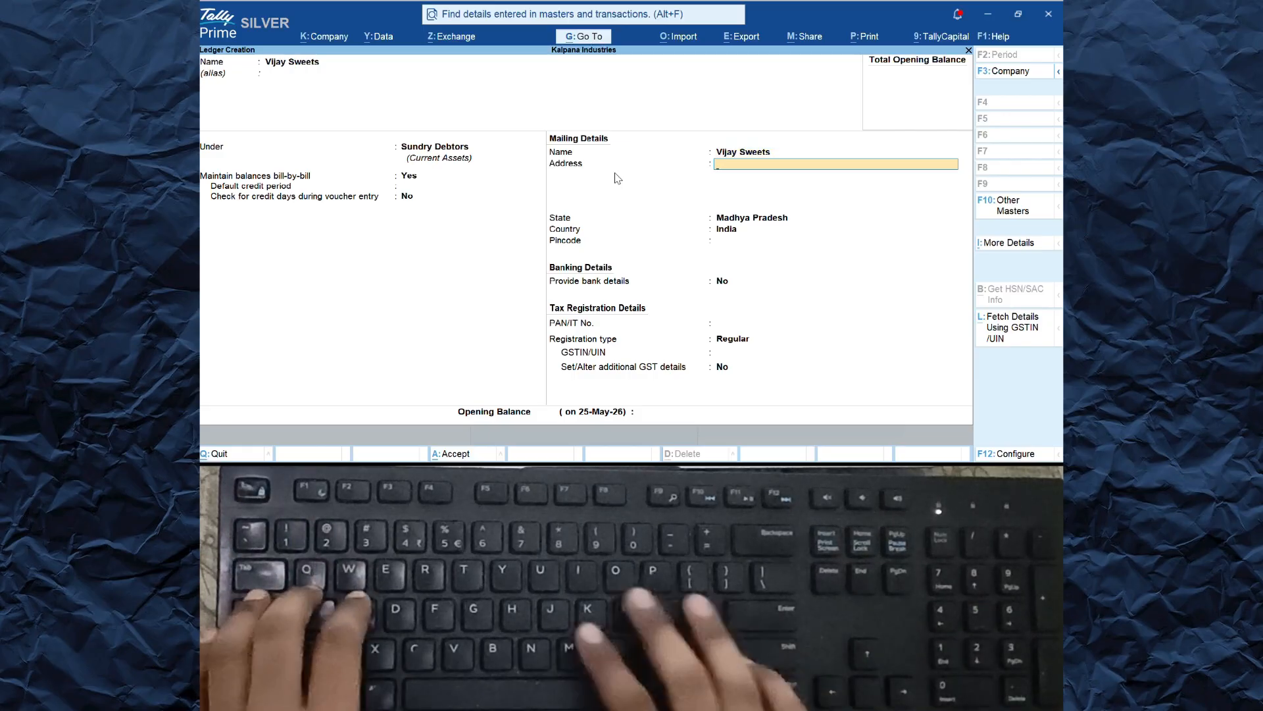
pyautogui.write('Ujjain')
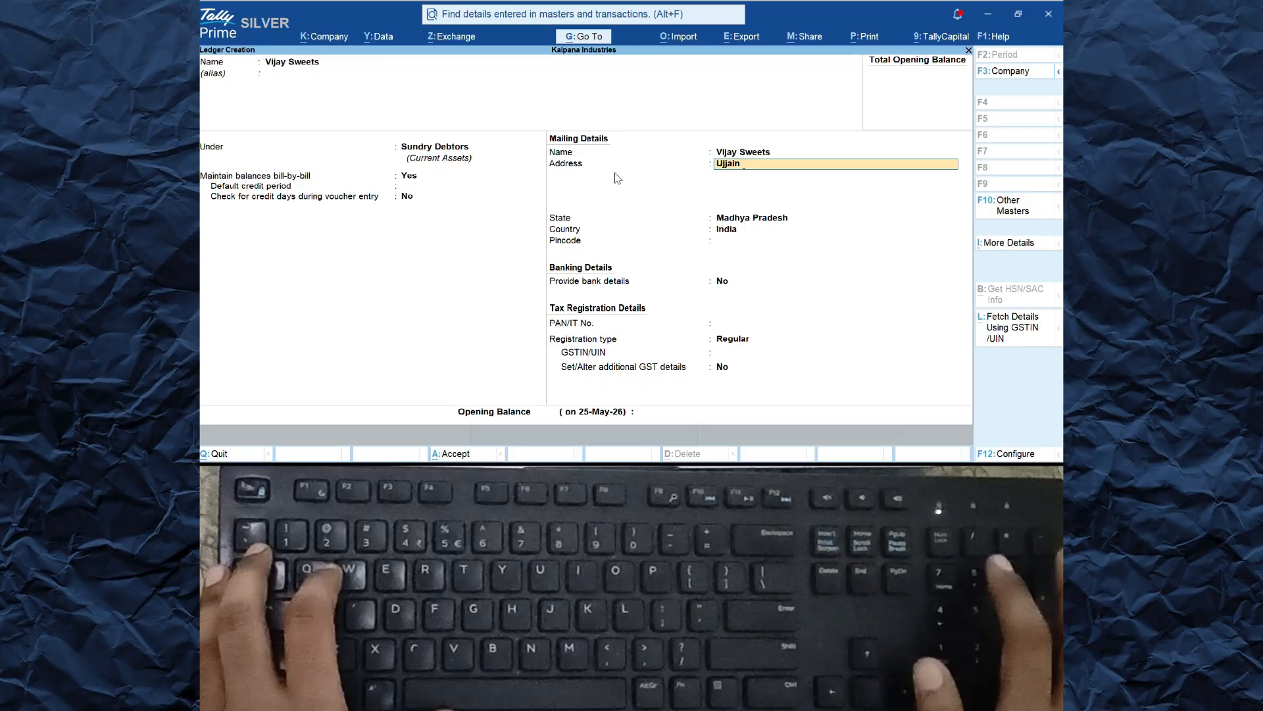
pyautogui.press('Return')
pyautogui.press('Return')
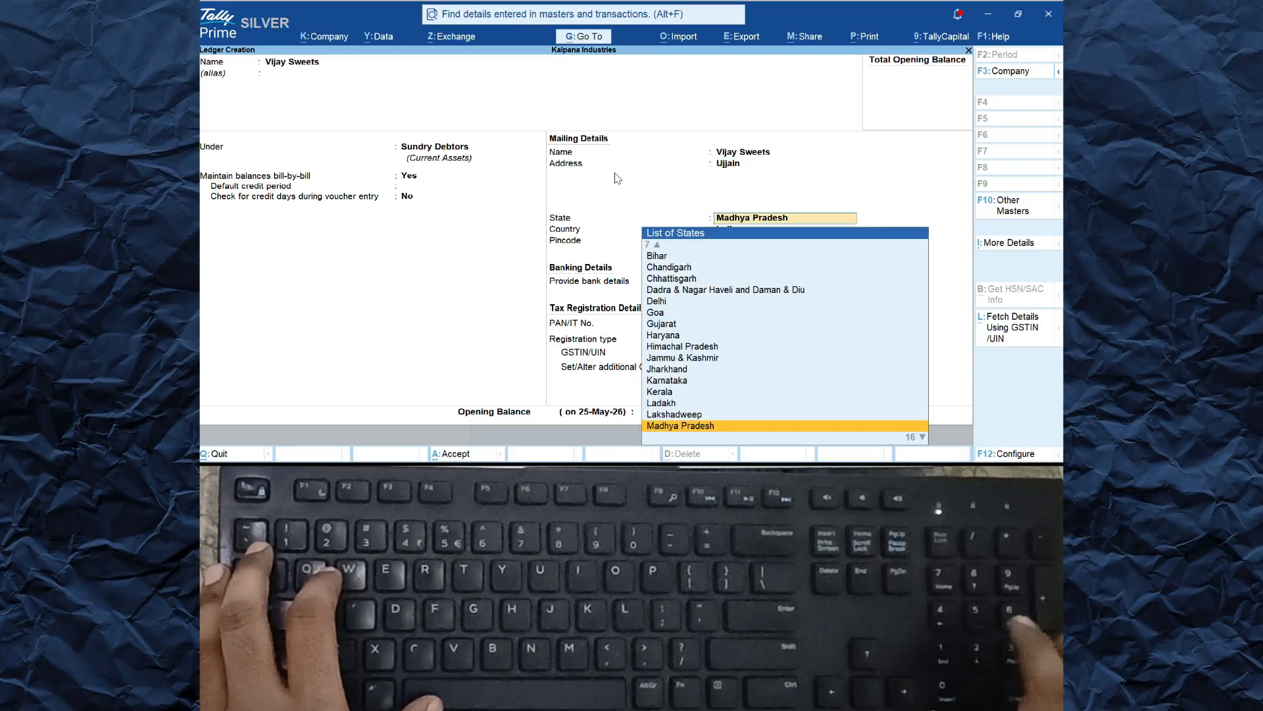
pyautogui.press('Return')
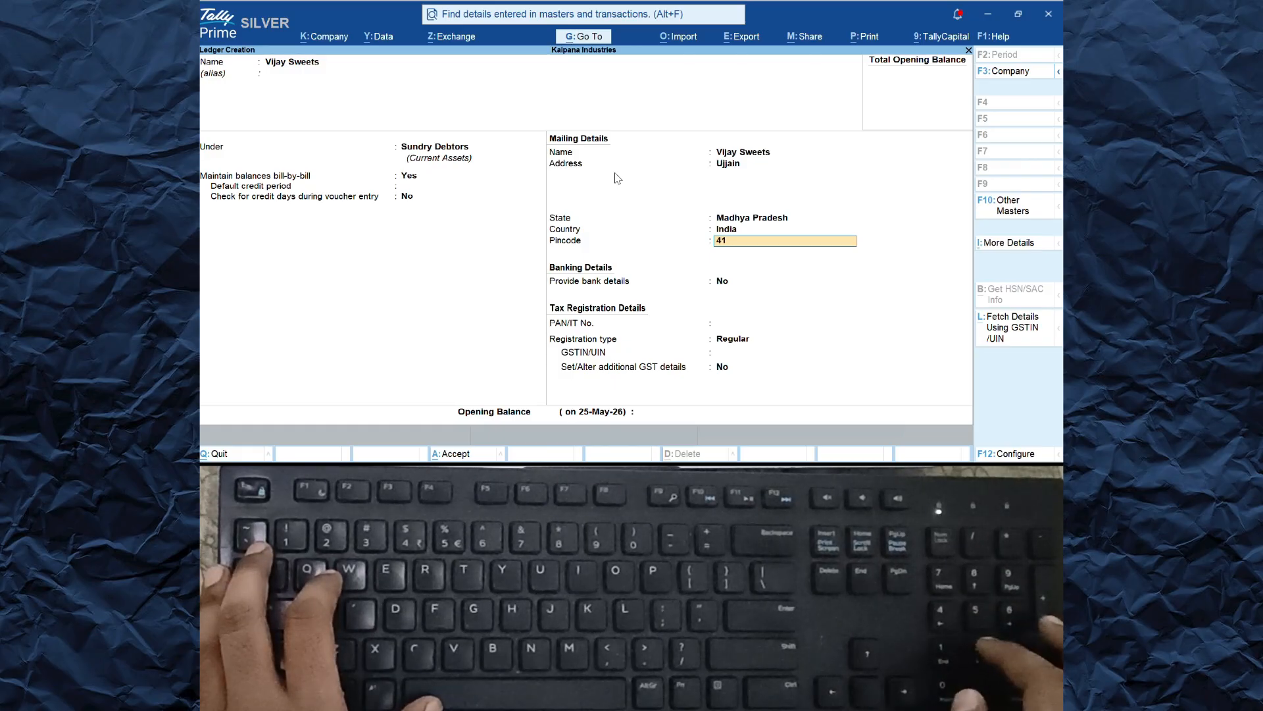
pyautogui.press('Return')
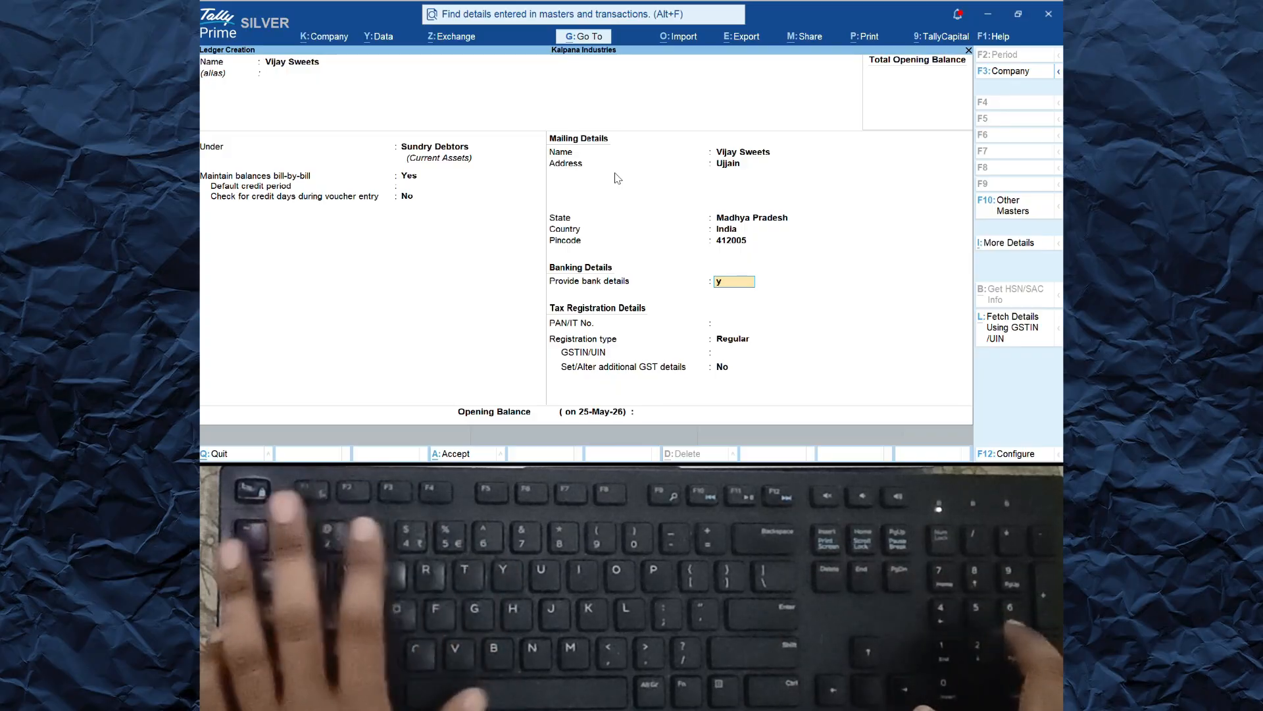
# Step: Open bank details and review transaction types (Cheque, e-Fund Transfer, UPI, Others) without adding any
pyautogui.press('y')
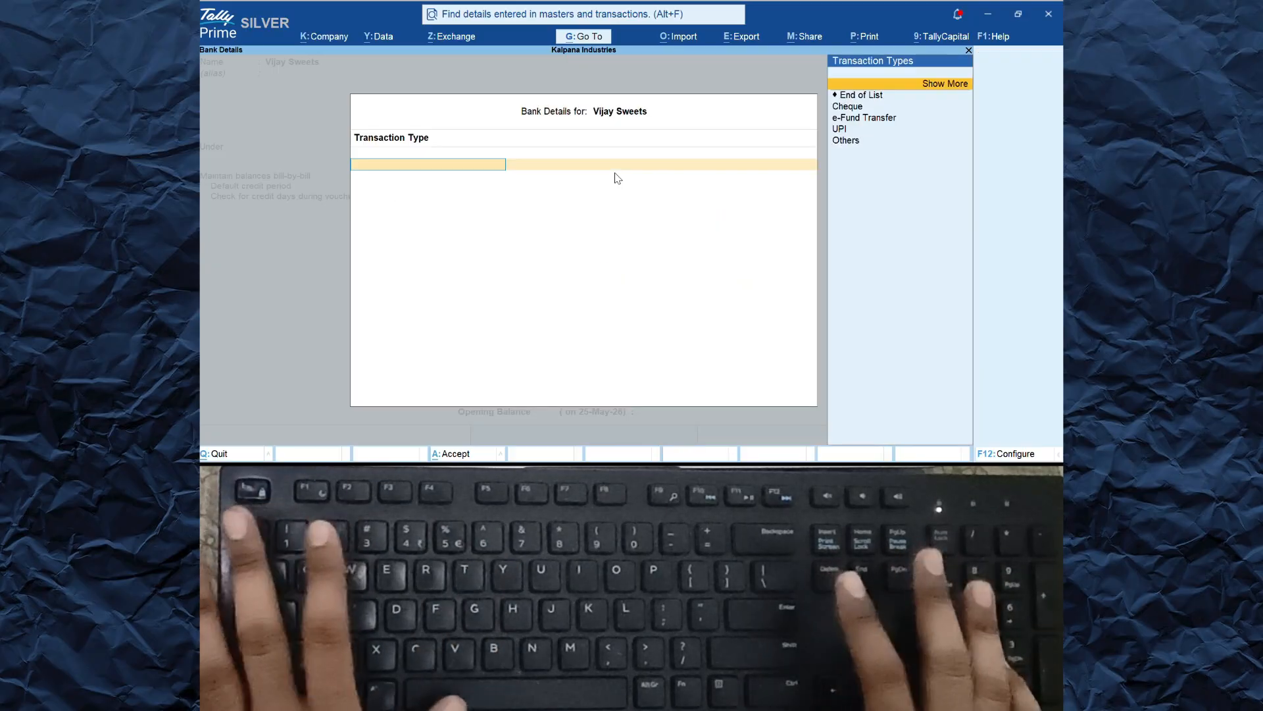
pyautogui.press('Down')
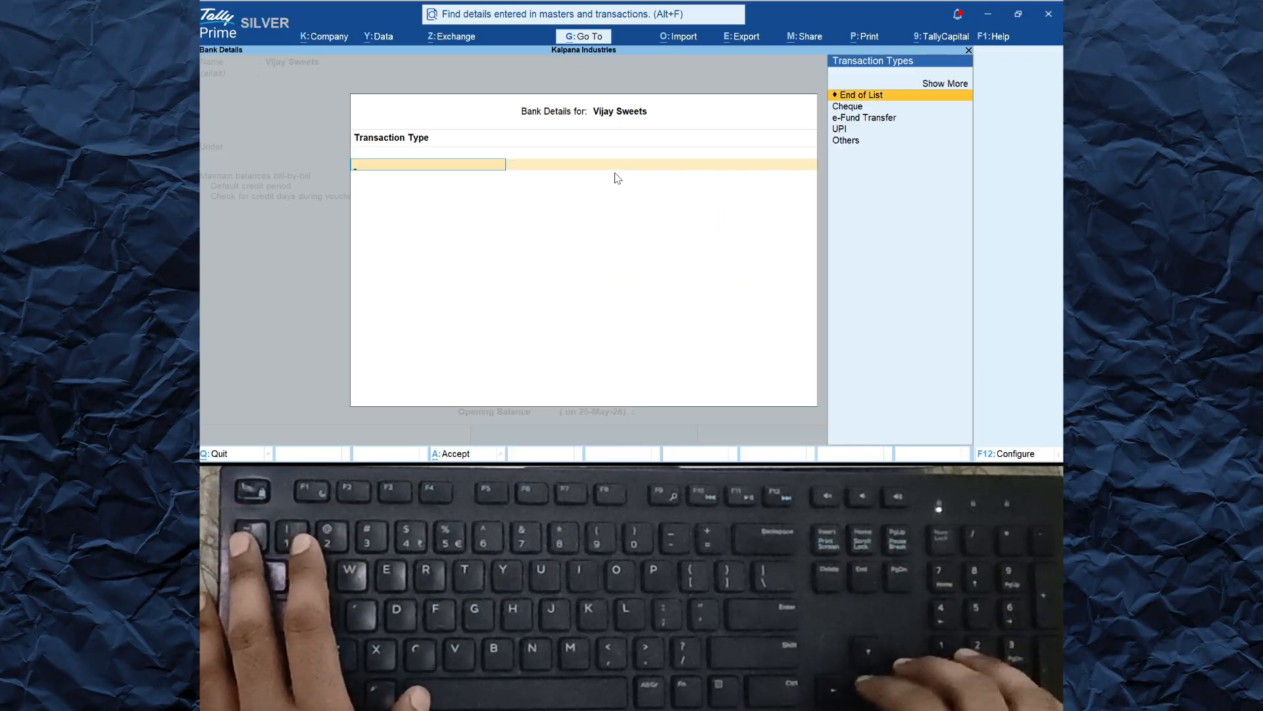
pyautogui.press('Down')
pyautogui.press('Down')
pyautogui.press('Down')
pyautogui.press('Up')
pyautogui.press('Up')
pyautogui.press('Up')
pyautogui.press('Down')
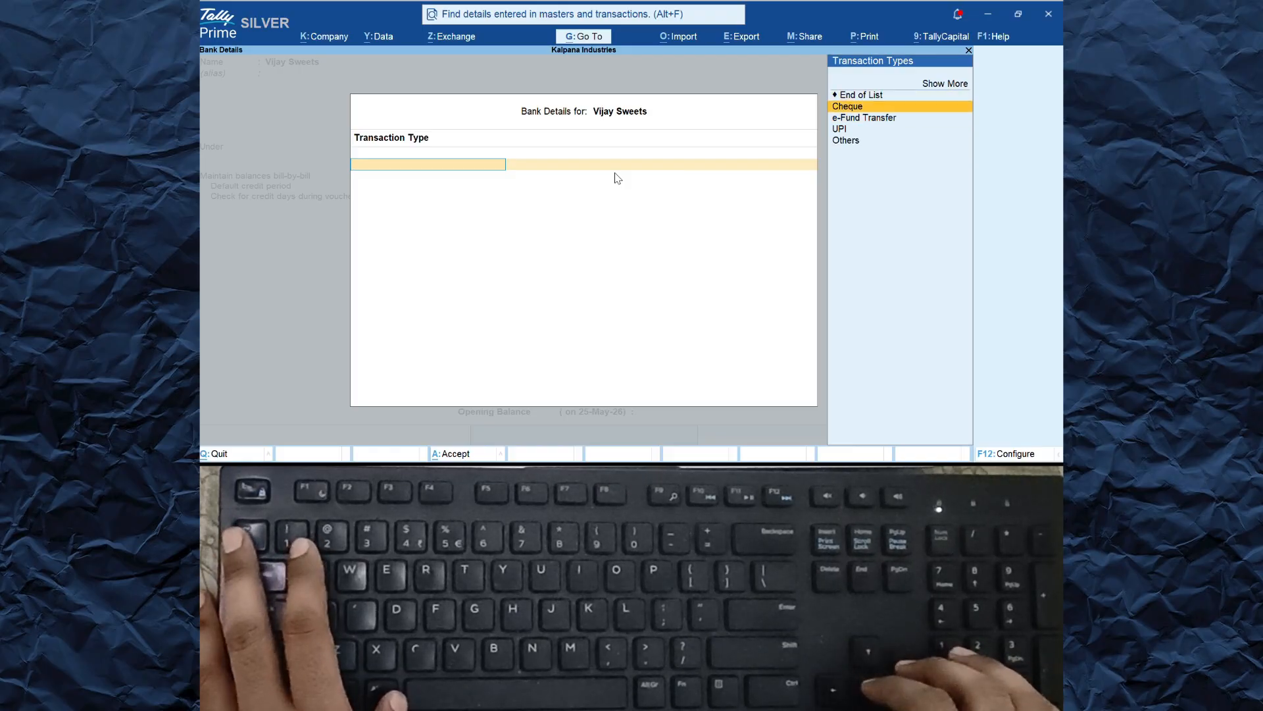
pyautogui.press('Down')
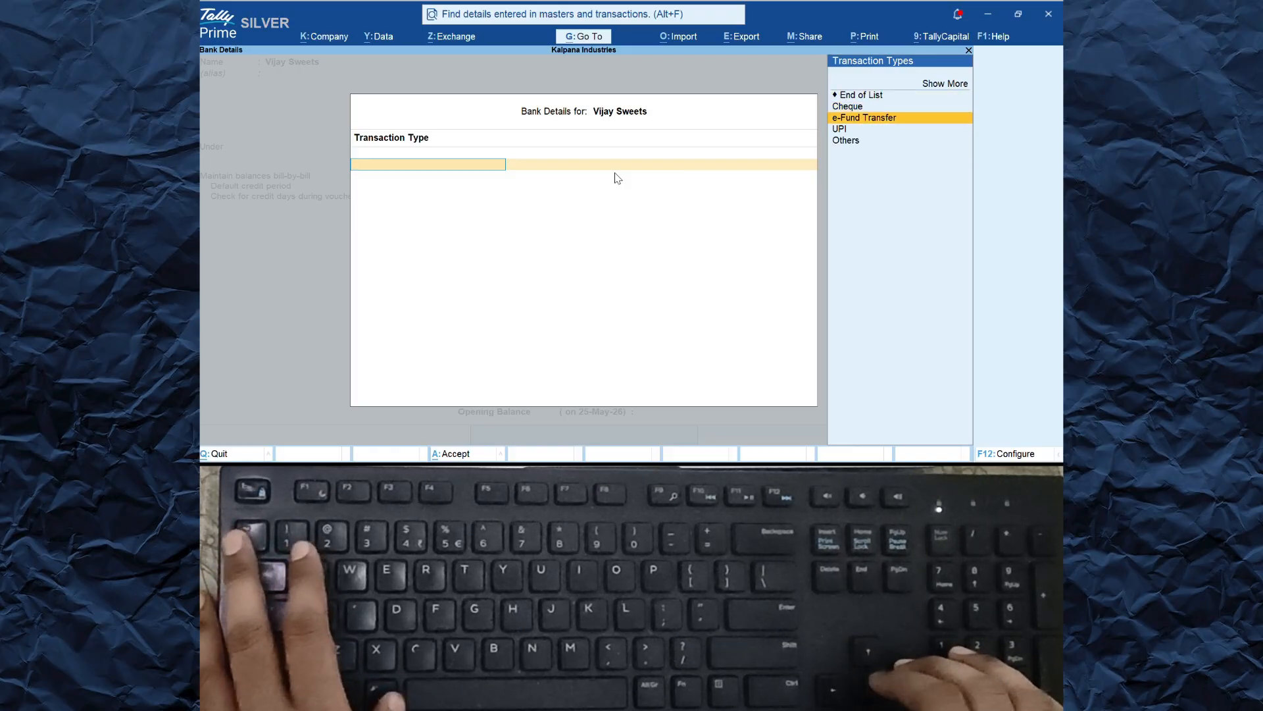
pyautogui.press('Down')
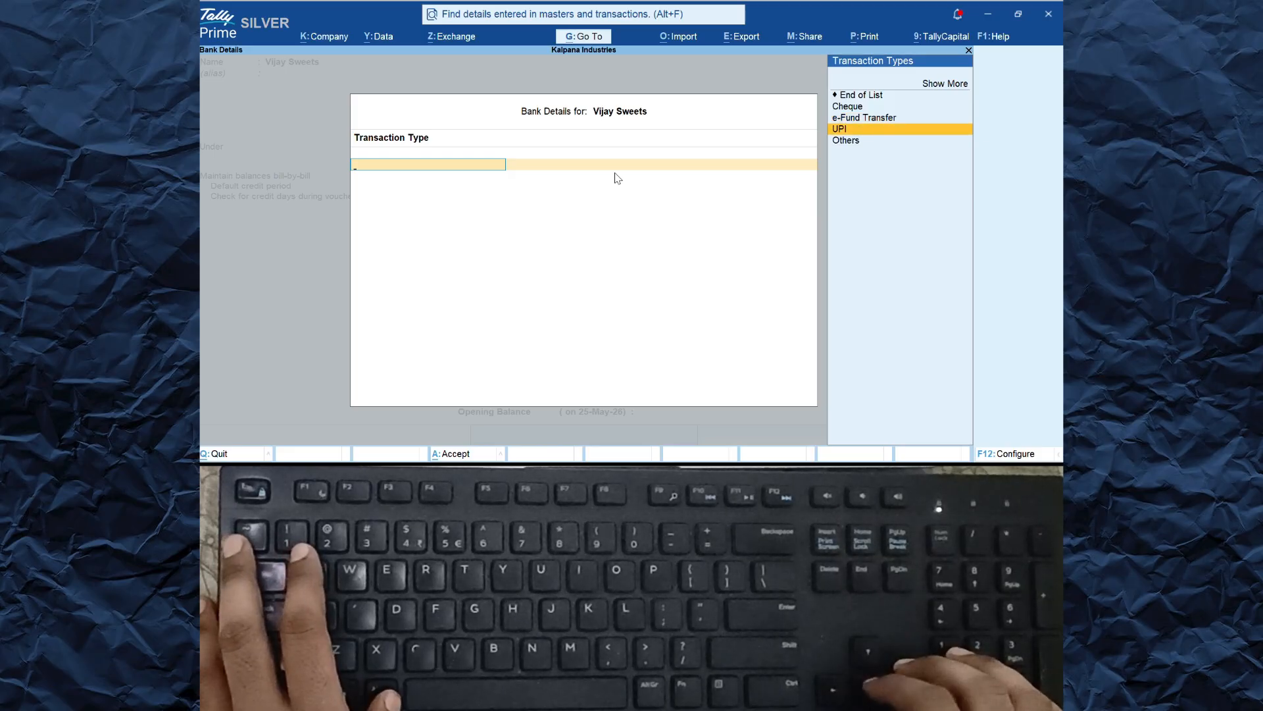
pyautogui.press('Down')
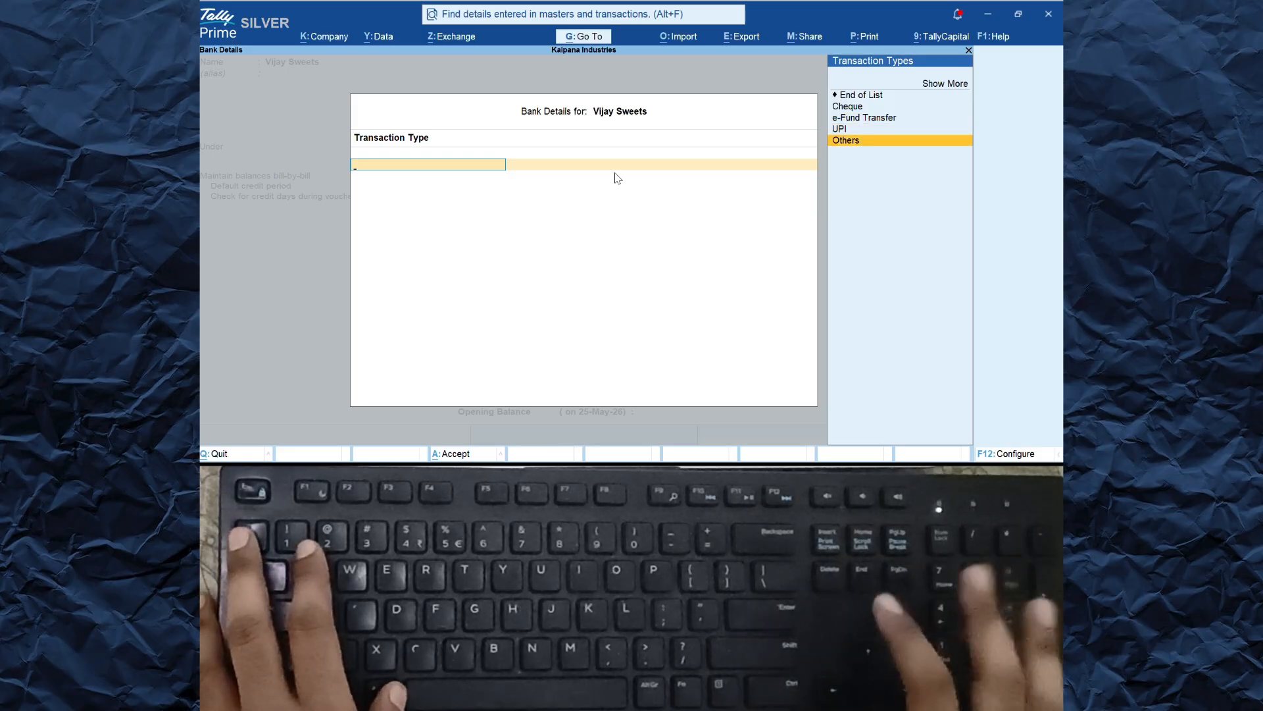
pyautogui.press('Up')
pyautogui.press('Up')
pyautogui.press('Up')
pyautogui.press('Up')
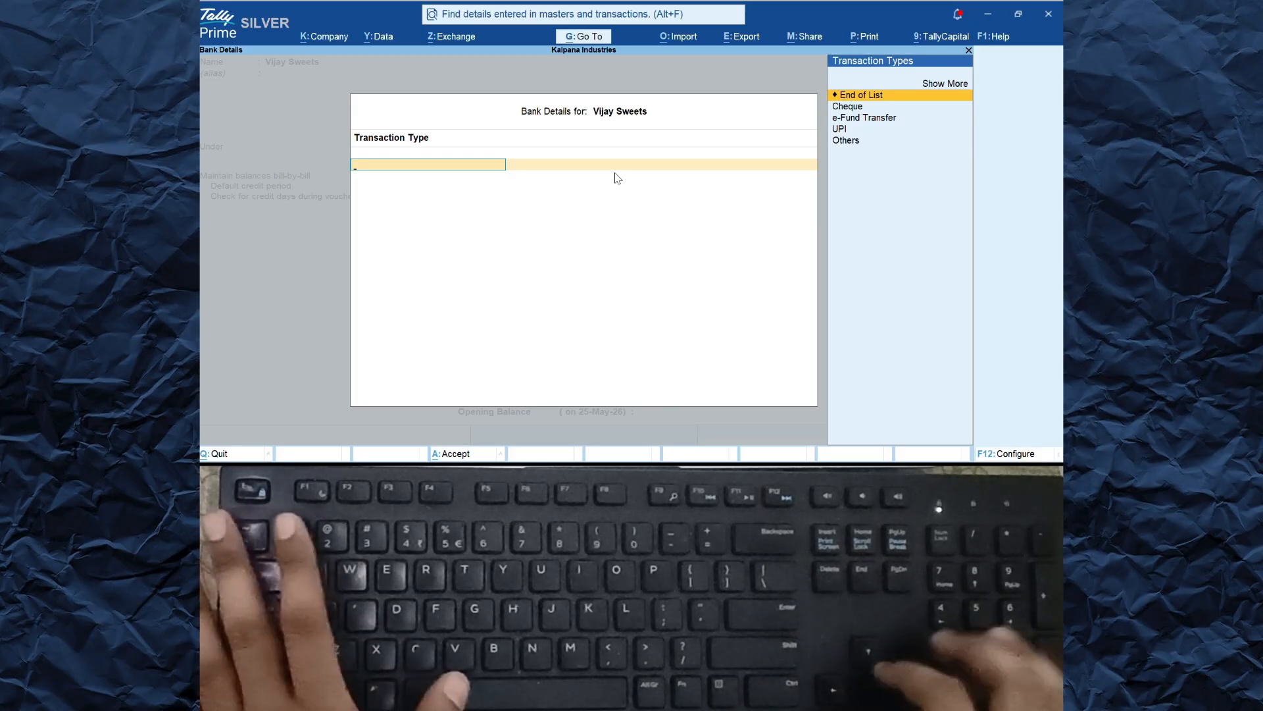
pyautogui.press('Return')
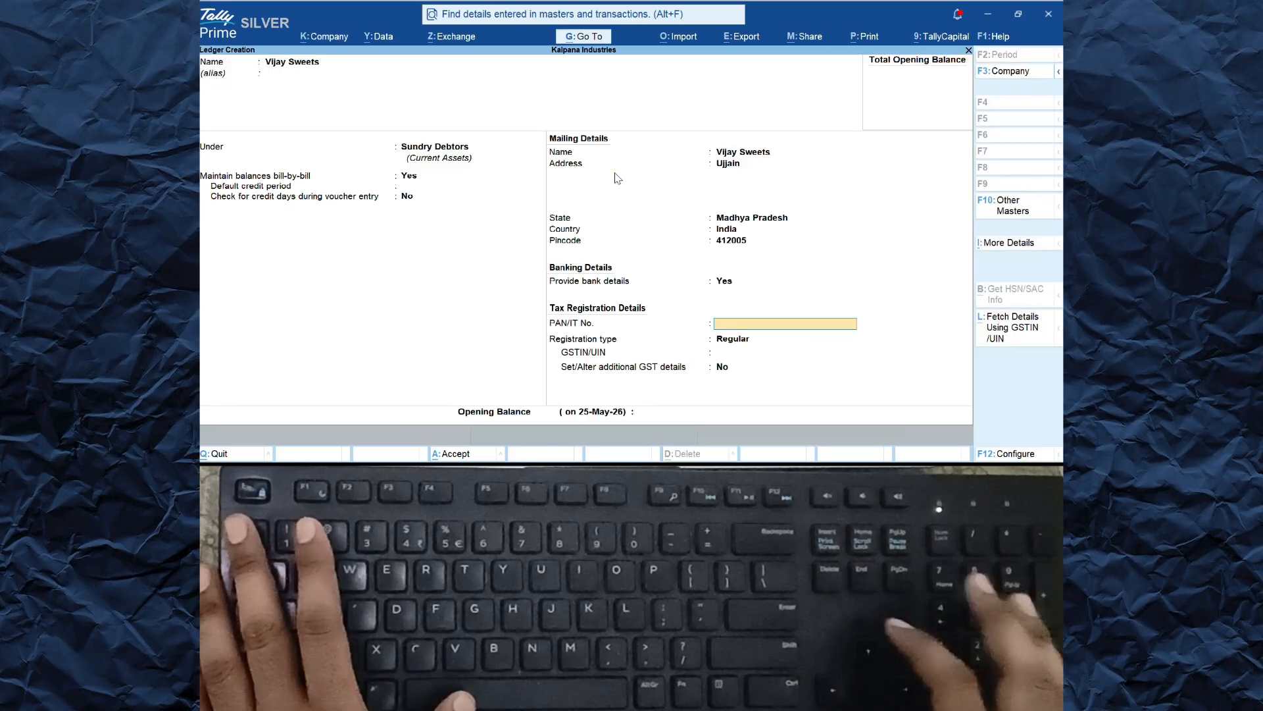
# Step: Set Provide bank details back to No for Vijay Sweets
pyautogui.press('Up')
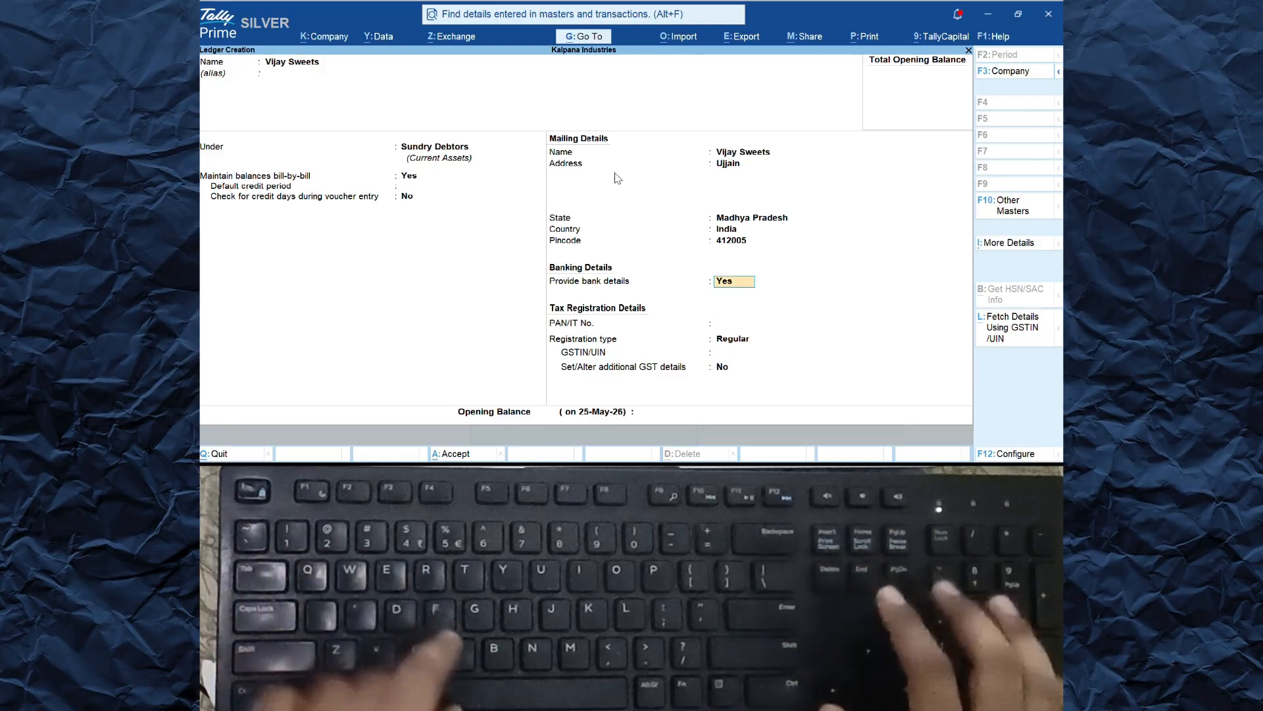
pyautogui.write('n')
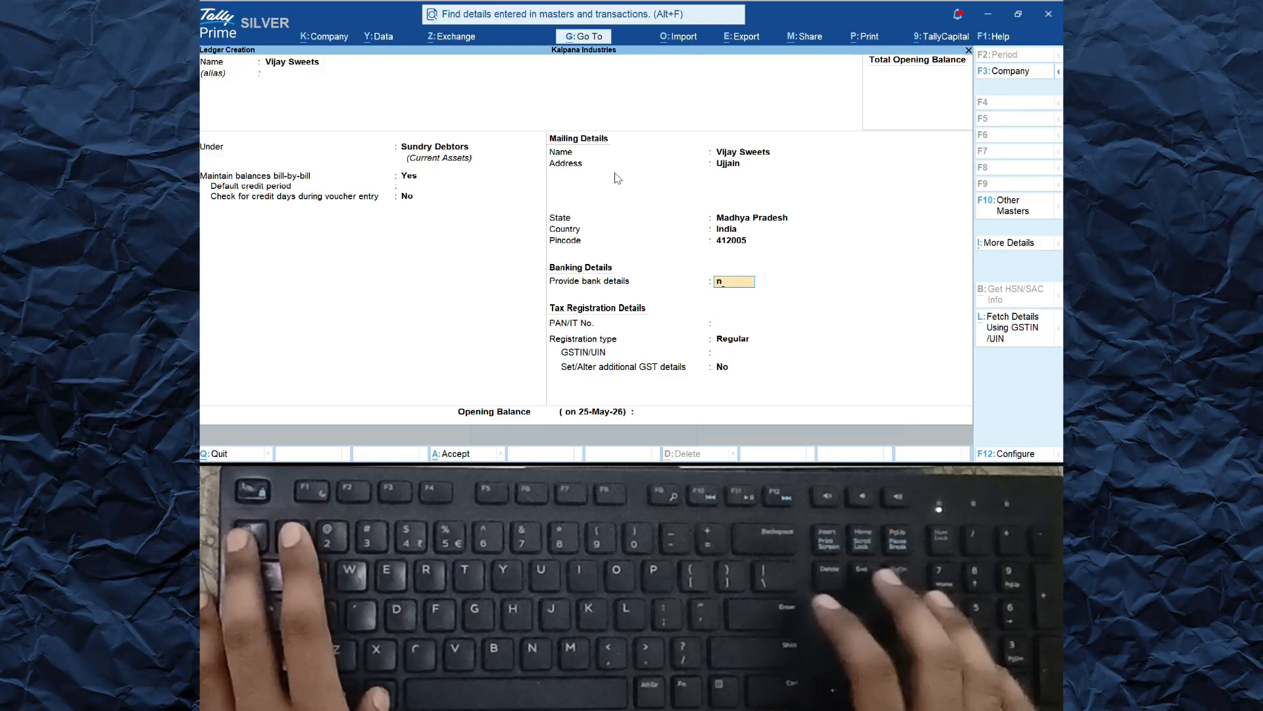
pyautogui.press('Return')
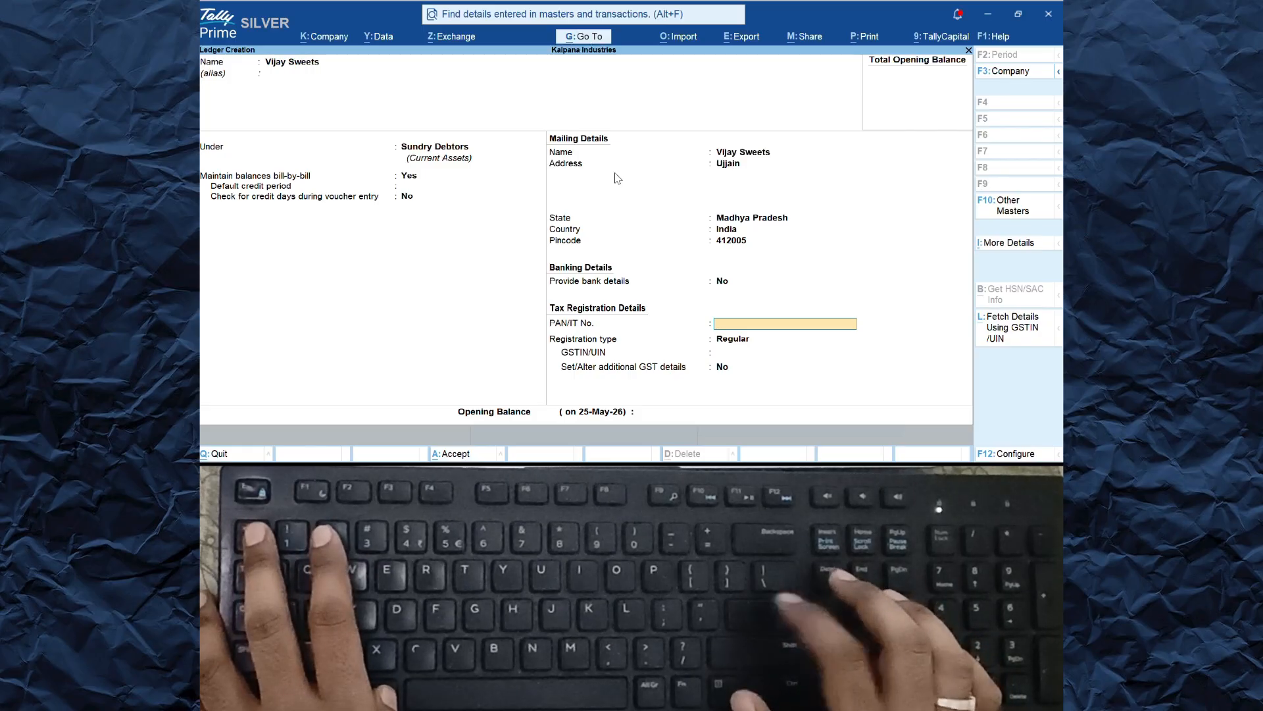
pyautogui.press('Return')
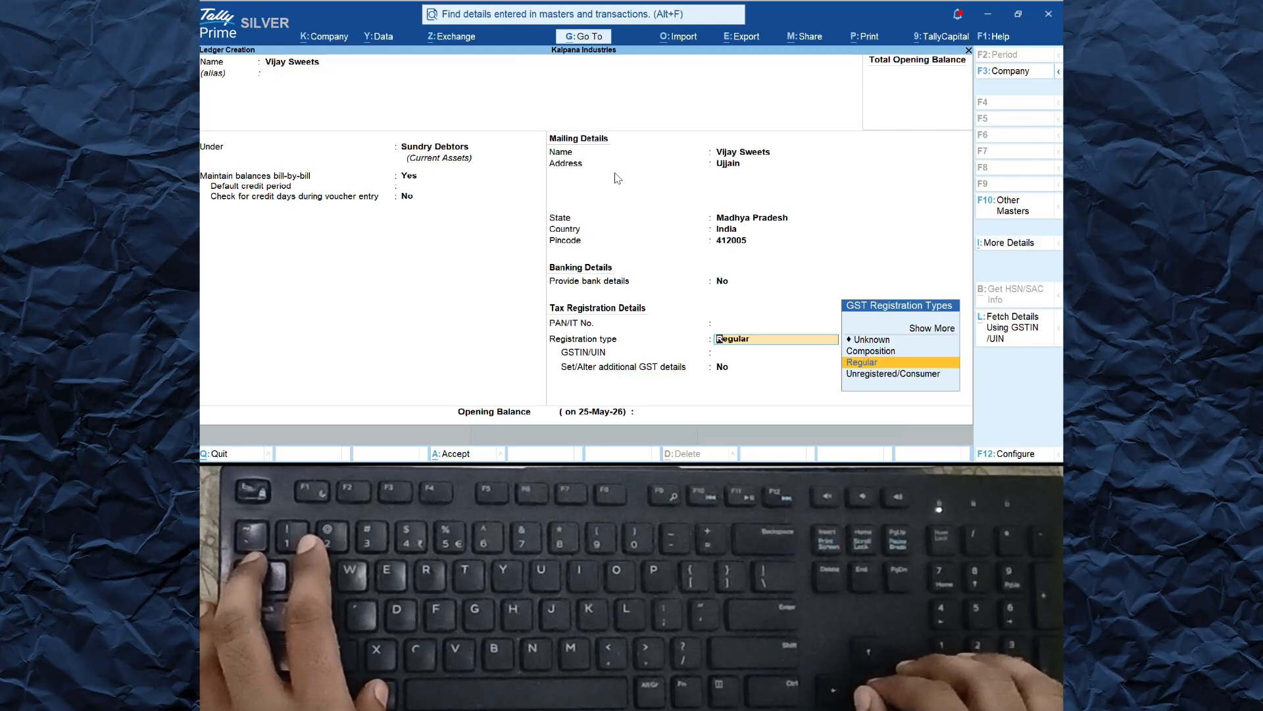
# Step: Keep Regular GST registration, enter the party's GSTIN, and dismiss the invalid-GSTIN warning
pyautogui.press('Down')
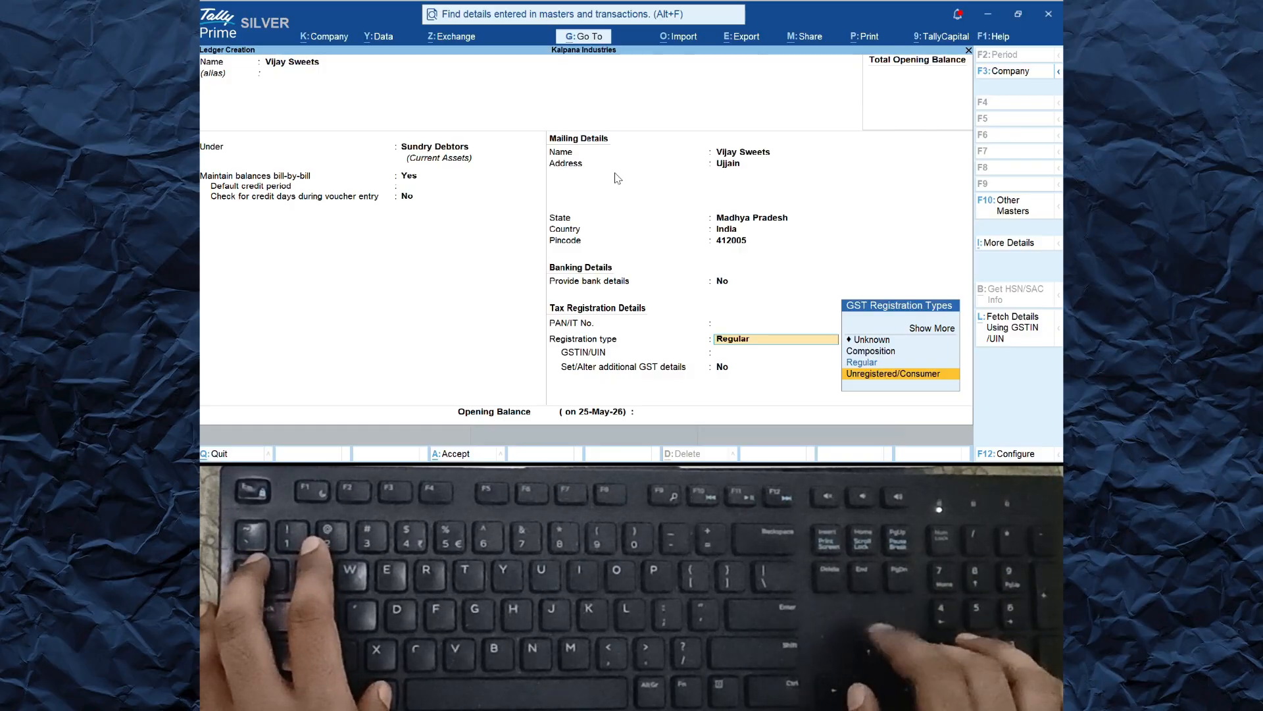
pyautogui.press('Up')
pyautogui.press('Return')
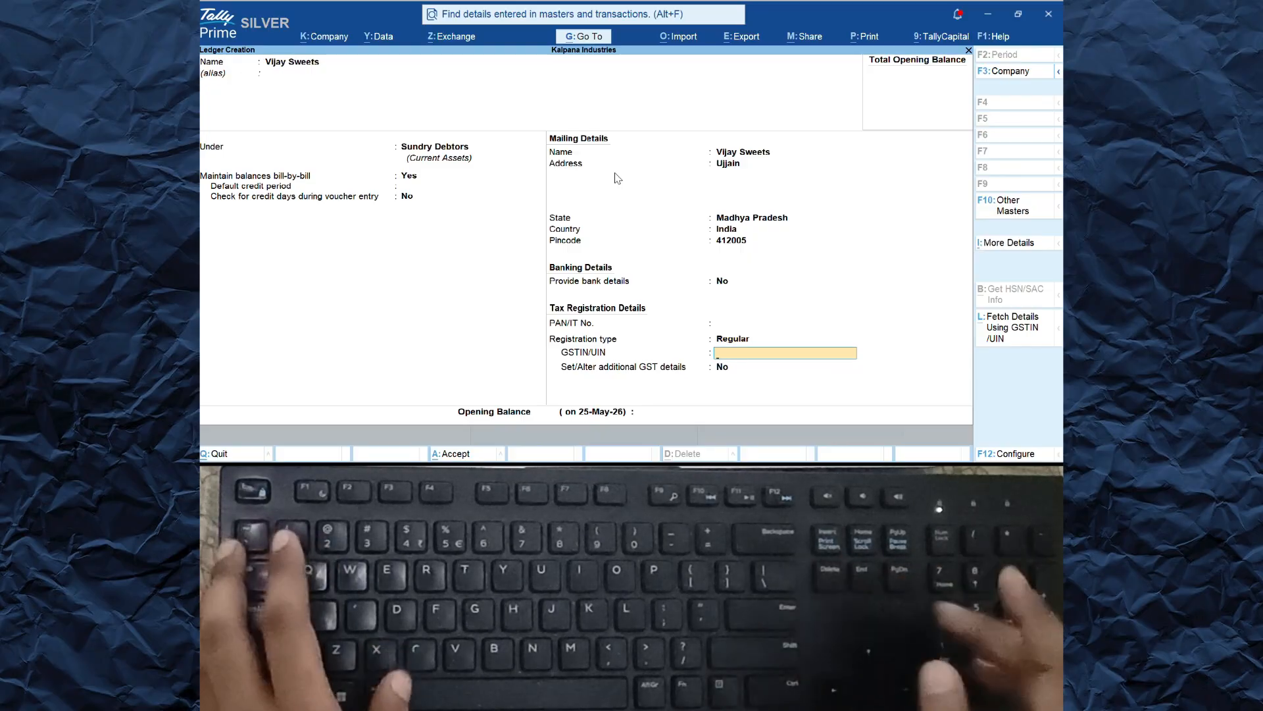
pyautogui.write('23')
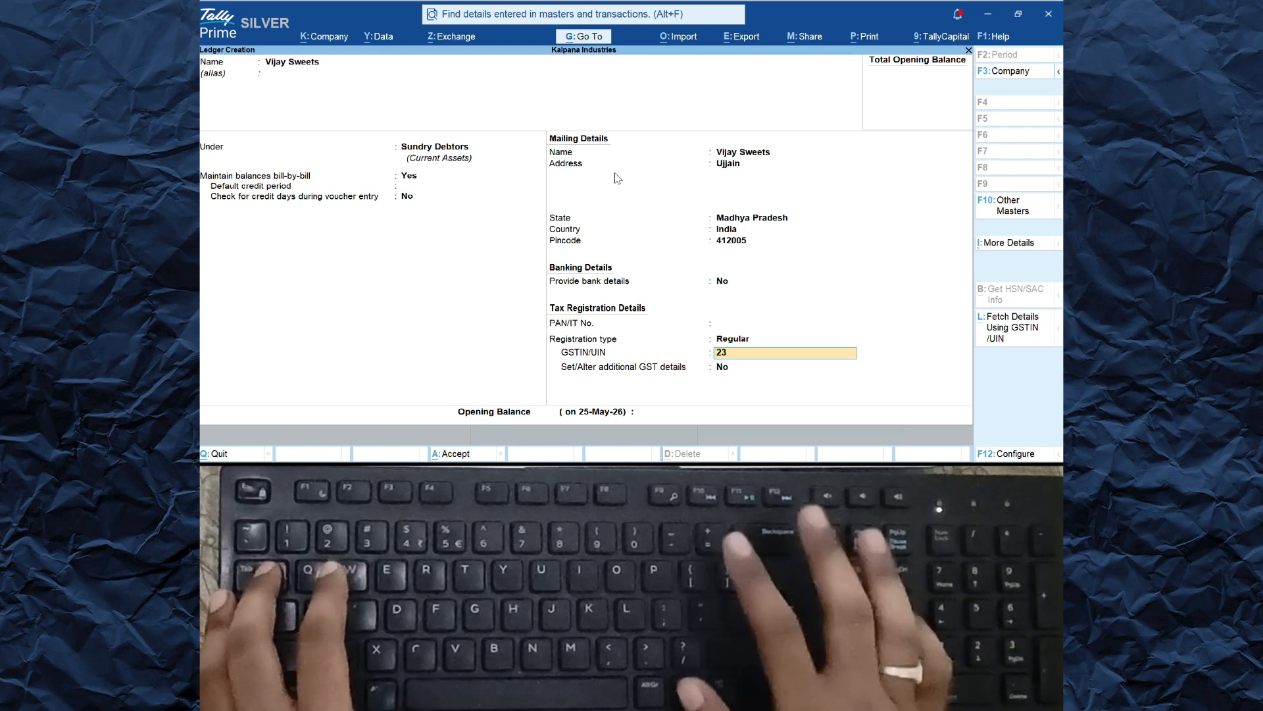
pyautogui.press('BackSpace')
pyautogui.press('BackSpace')
pyautogui.write('23')
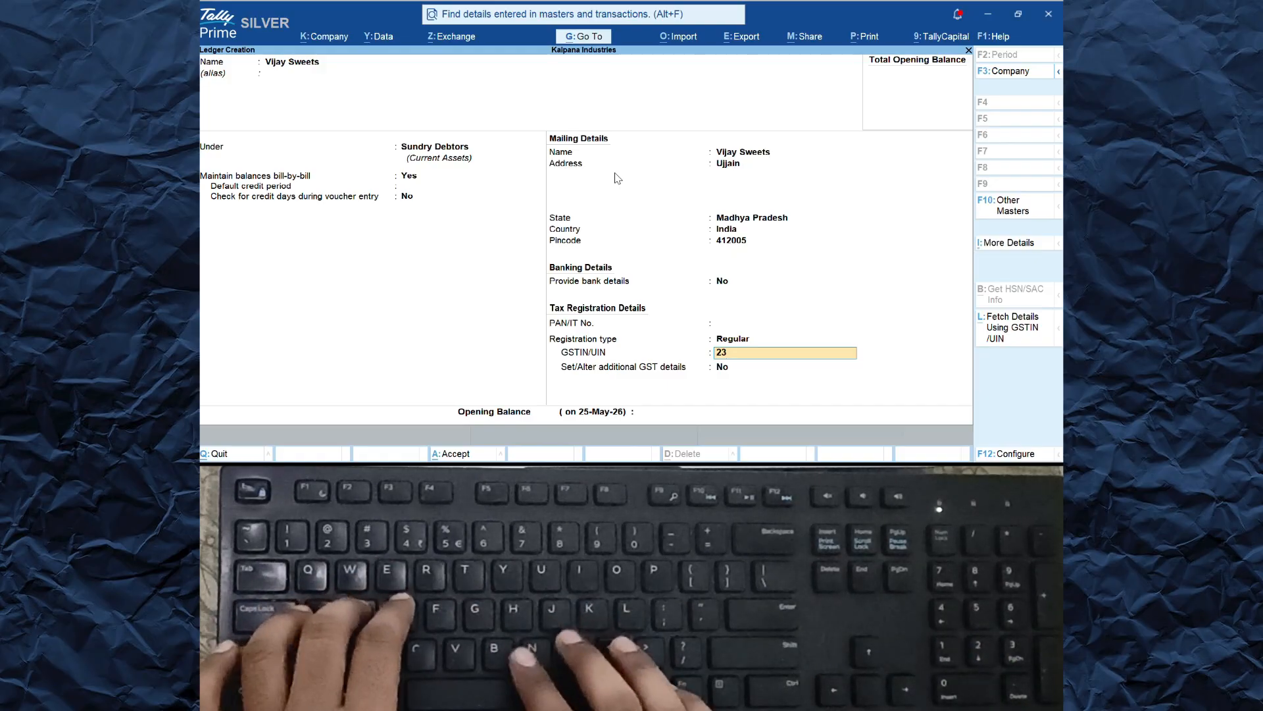
pyautogui.write('SDGH54')
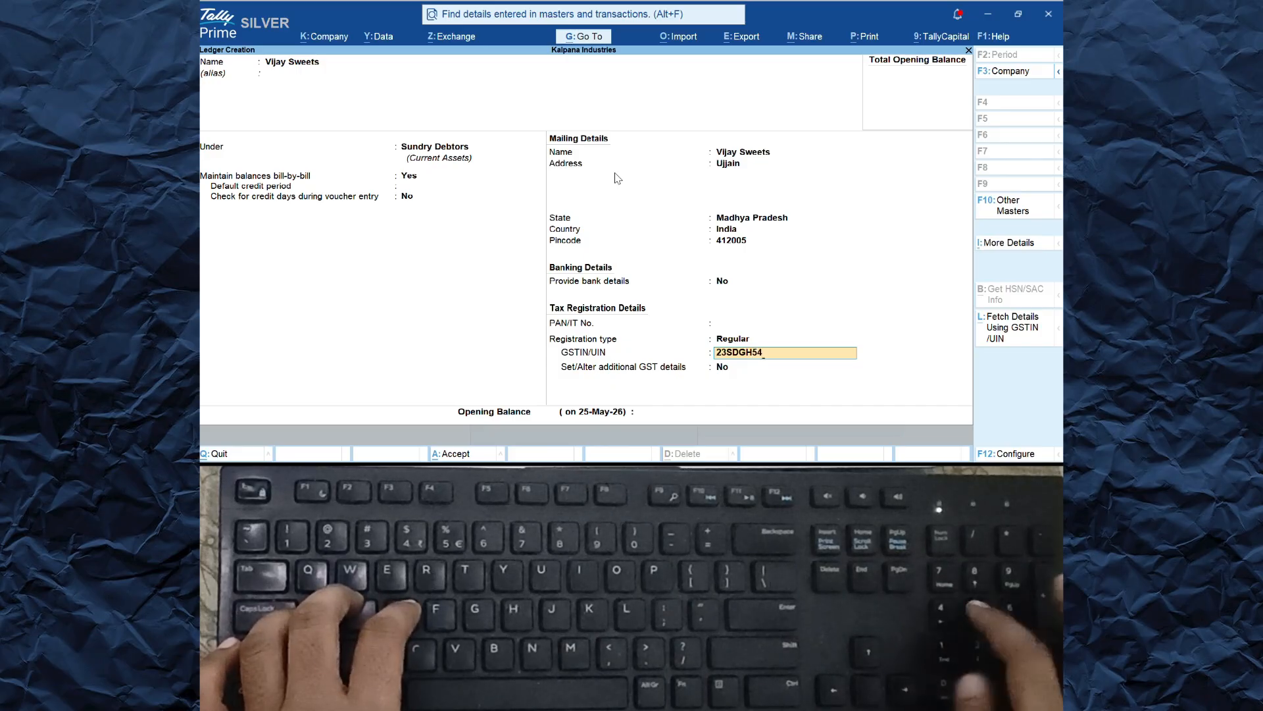
pyautogui.write('501')
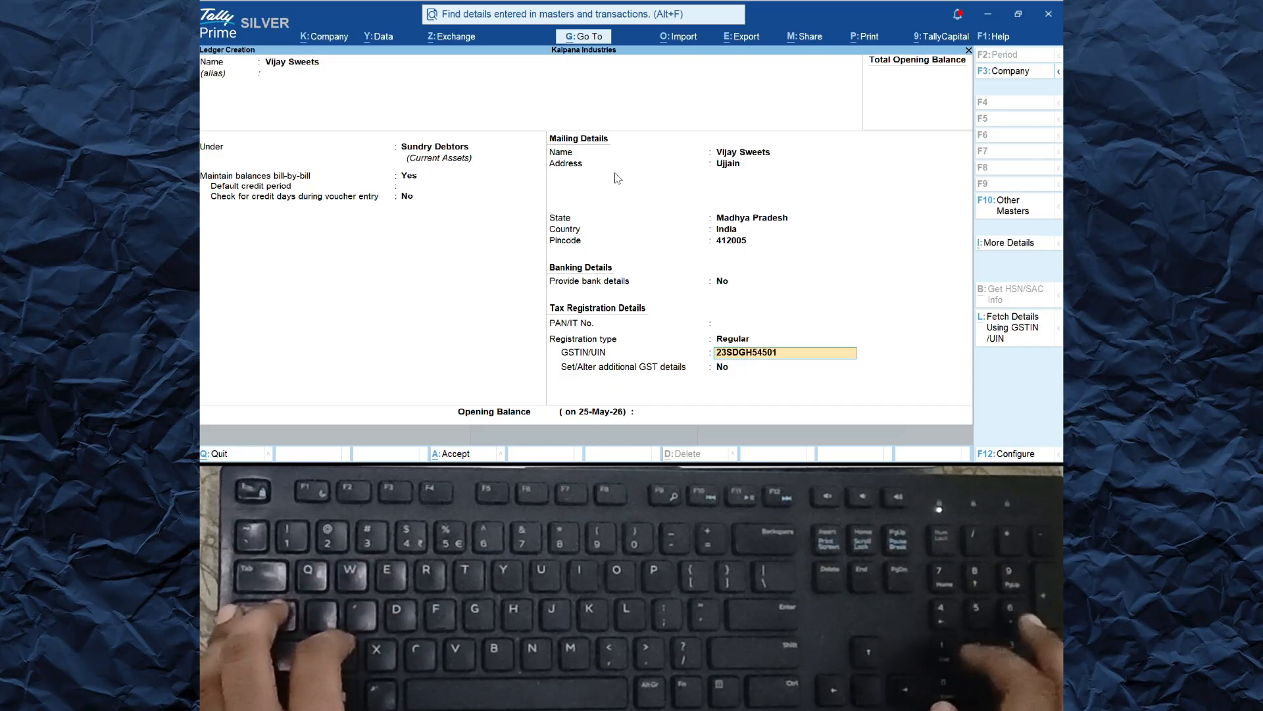
pyautogui.write('ZRS')
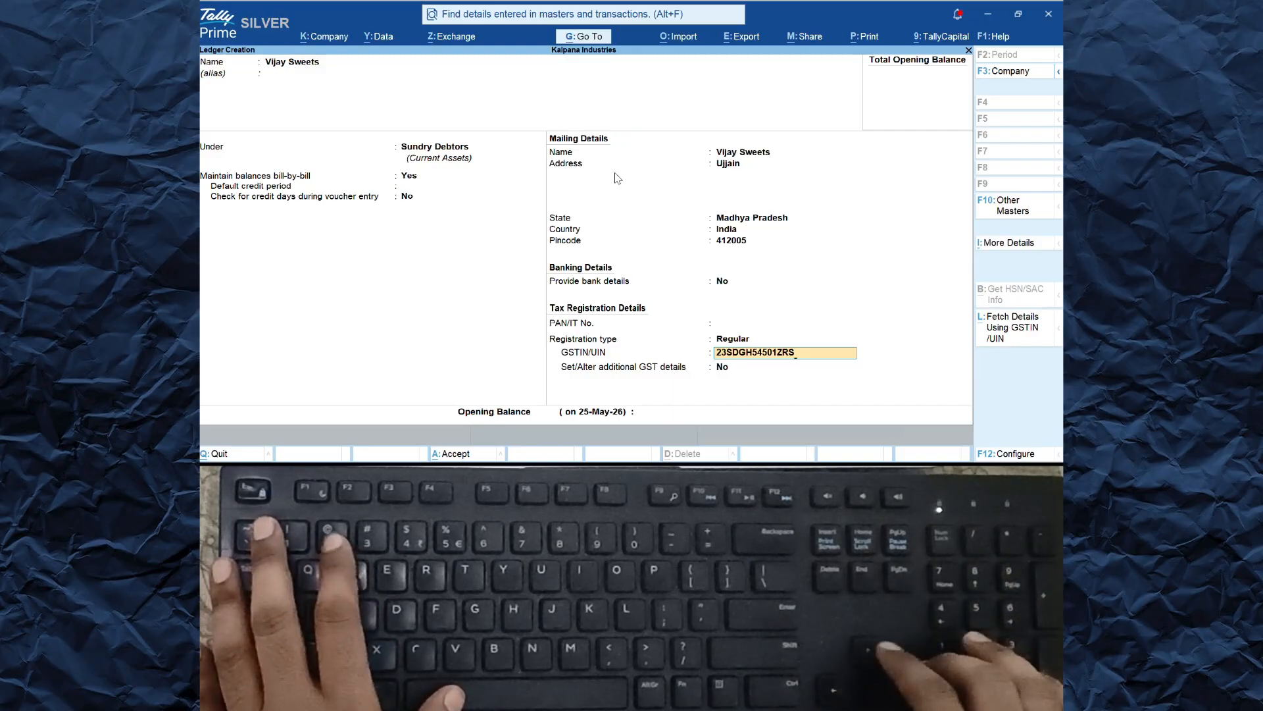
pyautogui.press('Return')
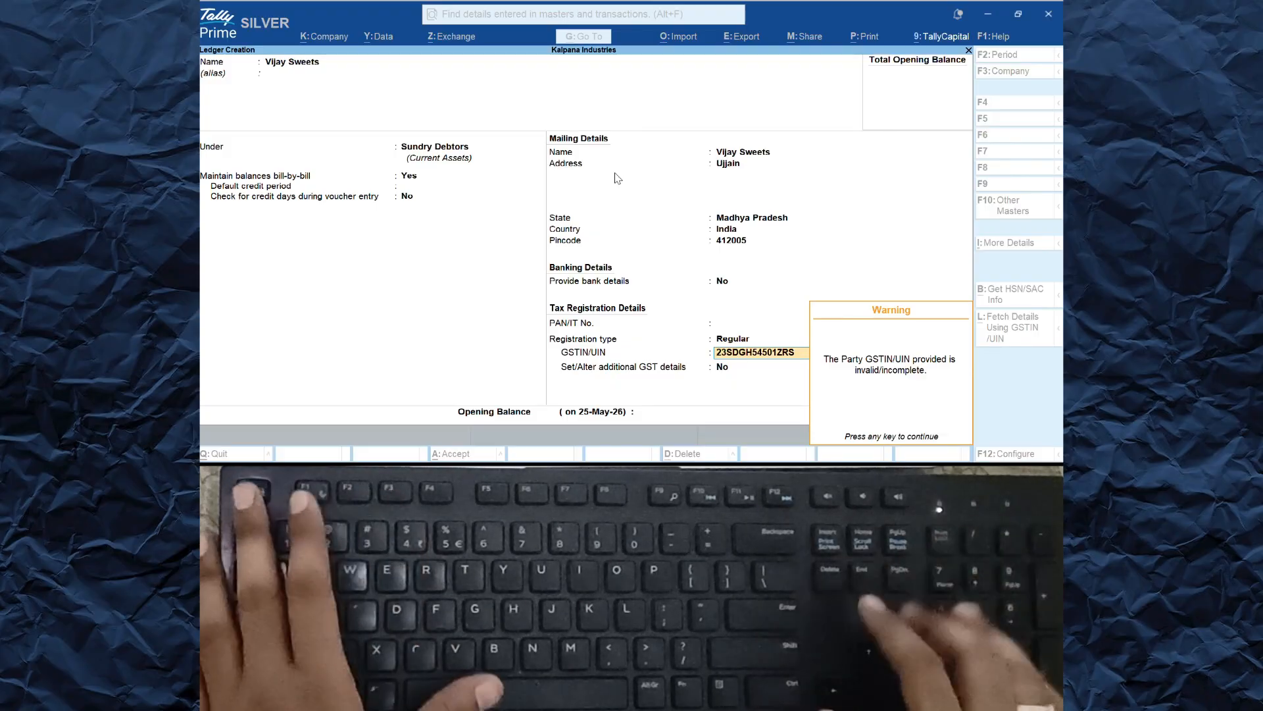
pyautogui.press('Return')
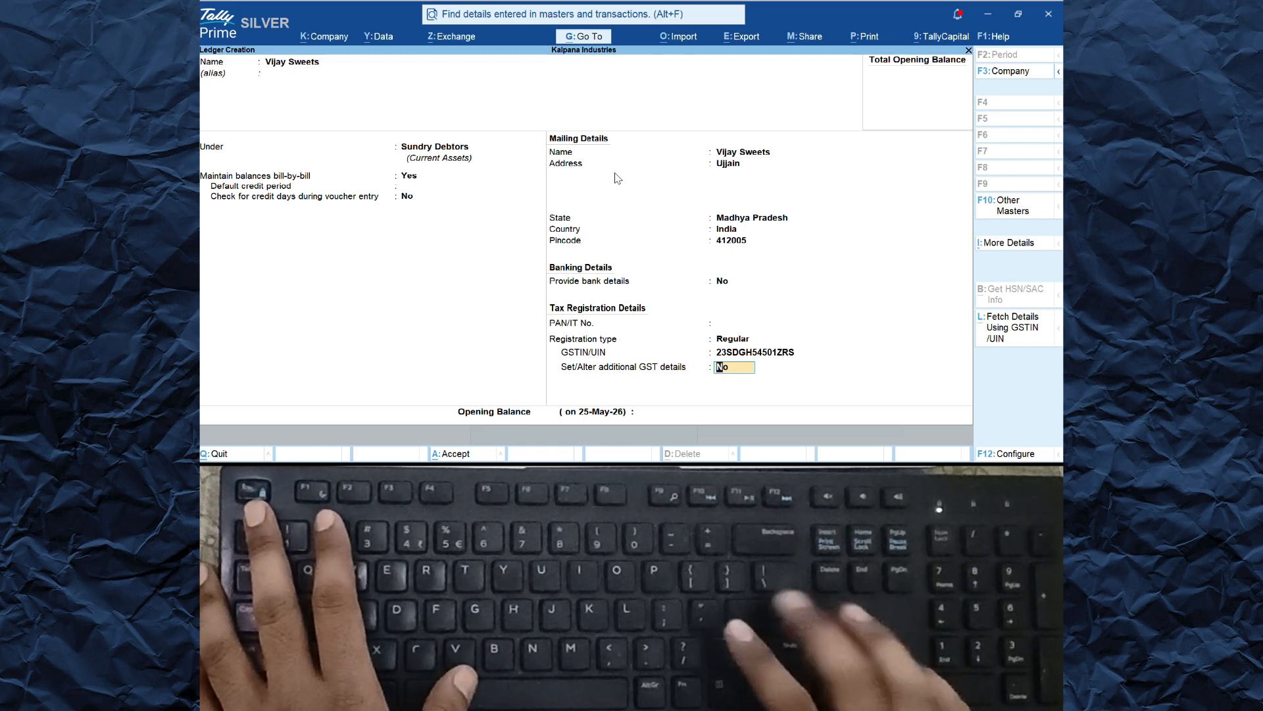
# Step: Move past the opening balance and save the Vijay Sweets ledger under Sundry Debtors
pyautogui.press('Return')
pyautogui.press('Return')
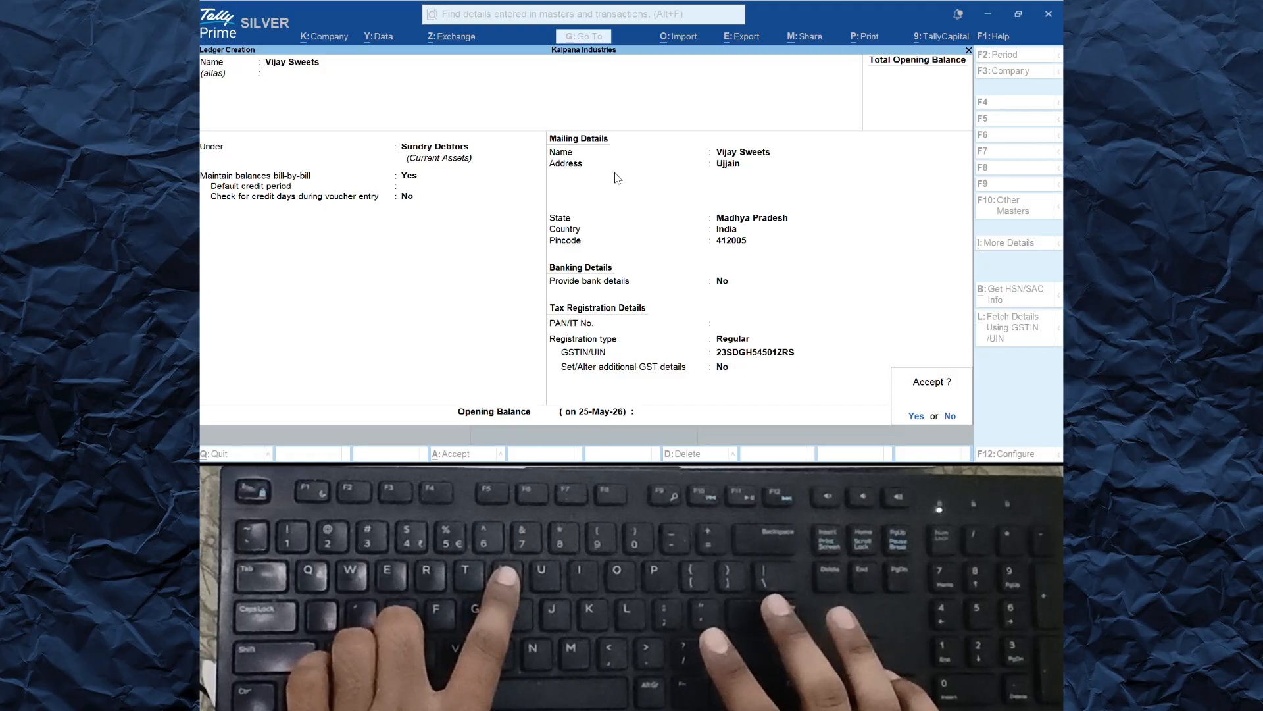
pyautogui.press('Return')
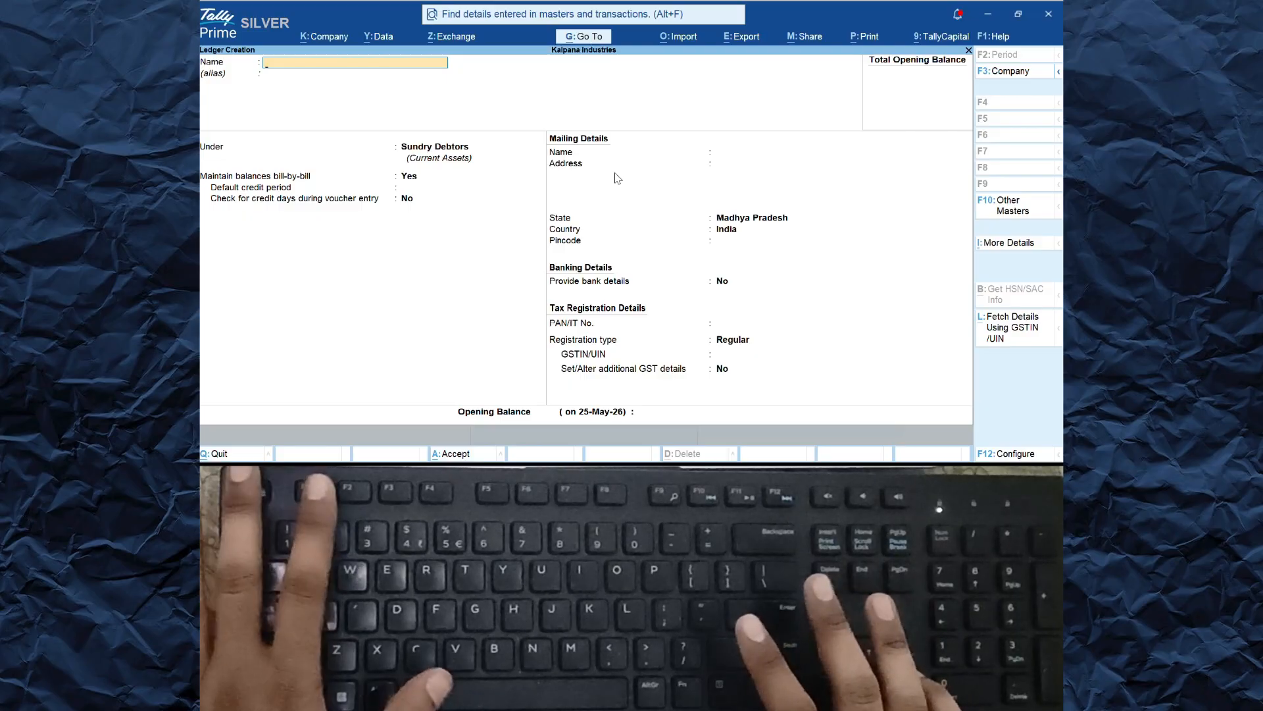
pyautogui.press('Escape')
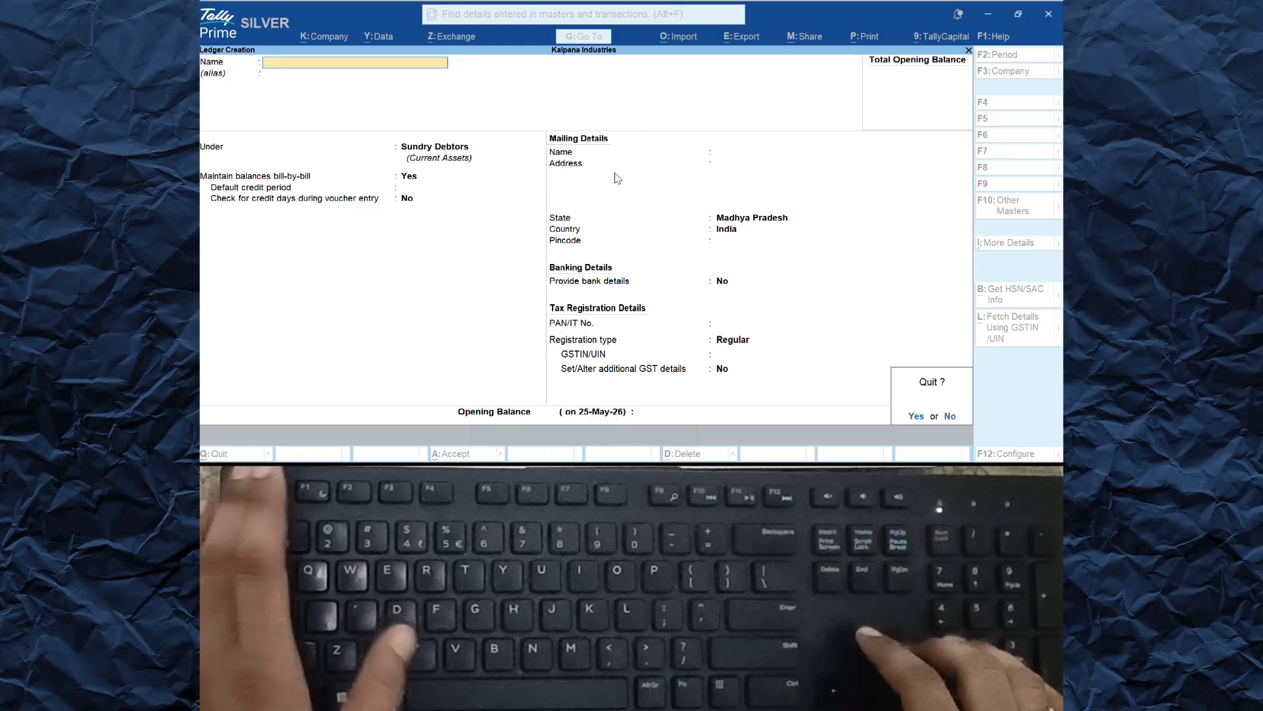
# Step: Confirm quitting ledger creation and close the List of Masters back to Gateway of Tally
pyautogui.press('Return')
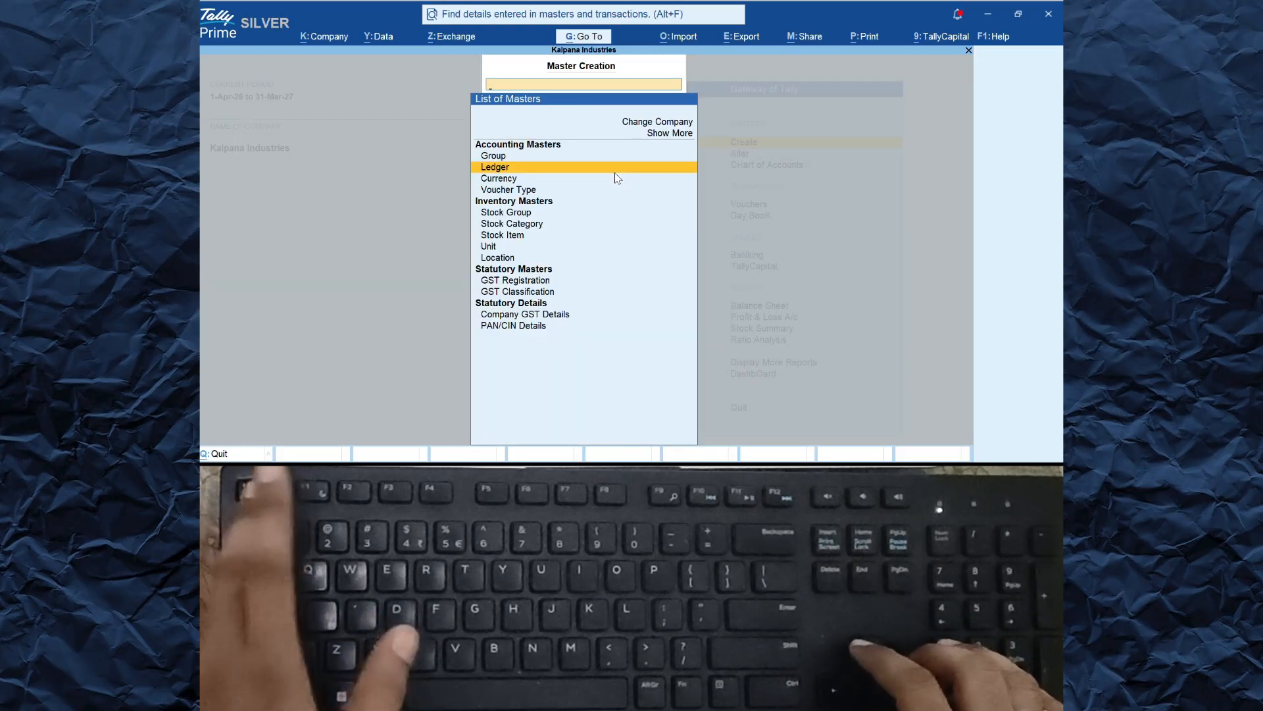
pyautogui.press('Escape')
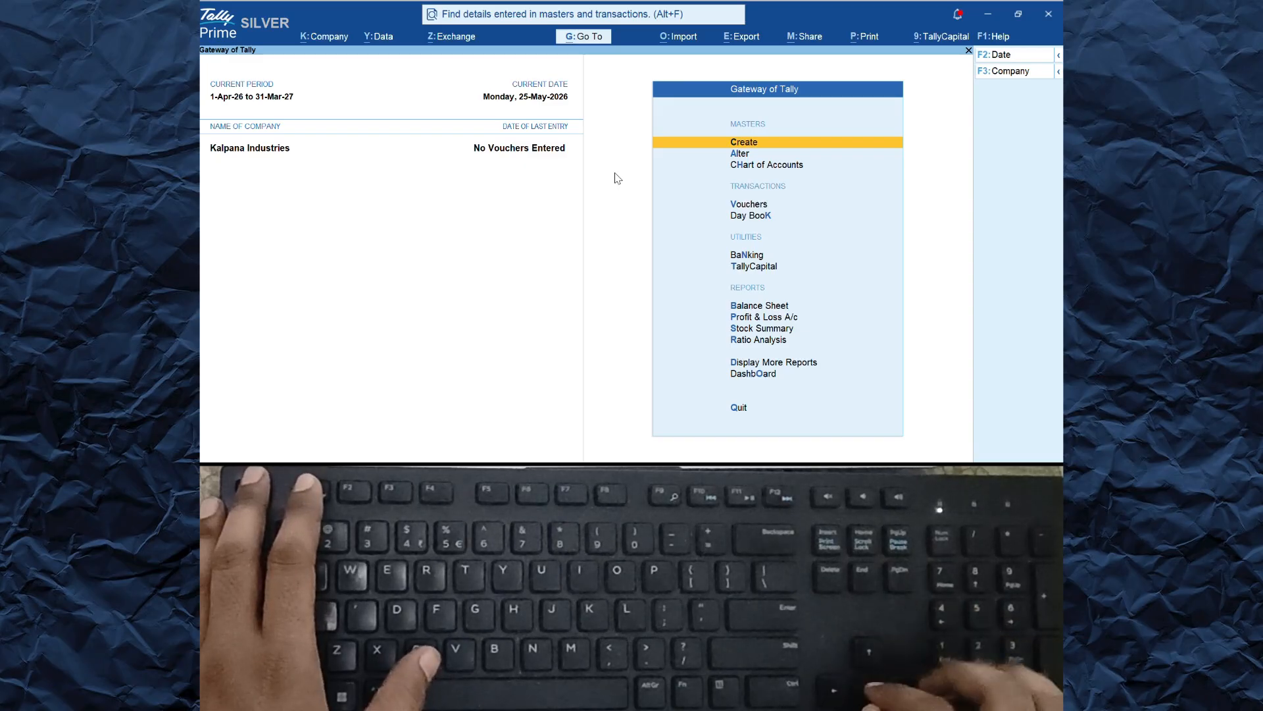
pyautogui.press('Down')
pyautogui.press('Down')
pyautogui.press('Down')
pyautogui.press('Down')
# Step: Go to Display More Reports > Account Books > Ledger to list Cash, Profit & Loss A/c and Vijay Sweets
pyautogui.press('Down')
pyautogui.press('Down')
pyautogui.press('Down')
pyautogui.press('Down')
pyautogui.press('Down')
pyautogui.press('Down')
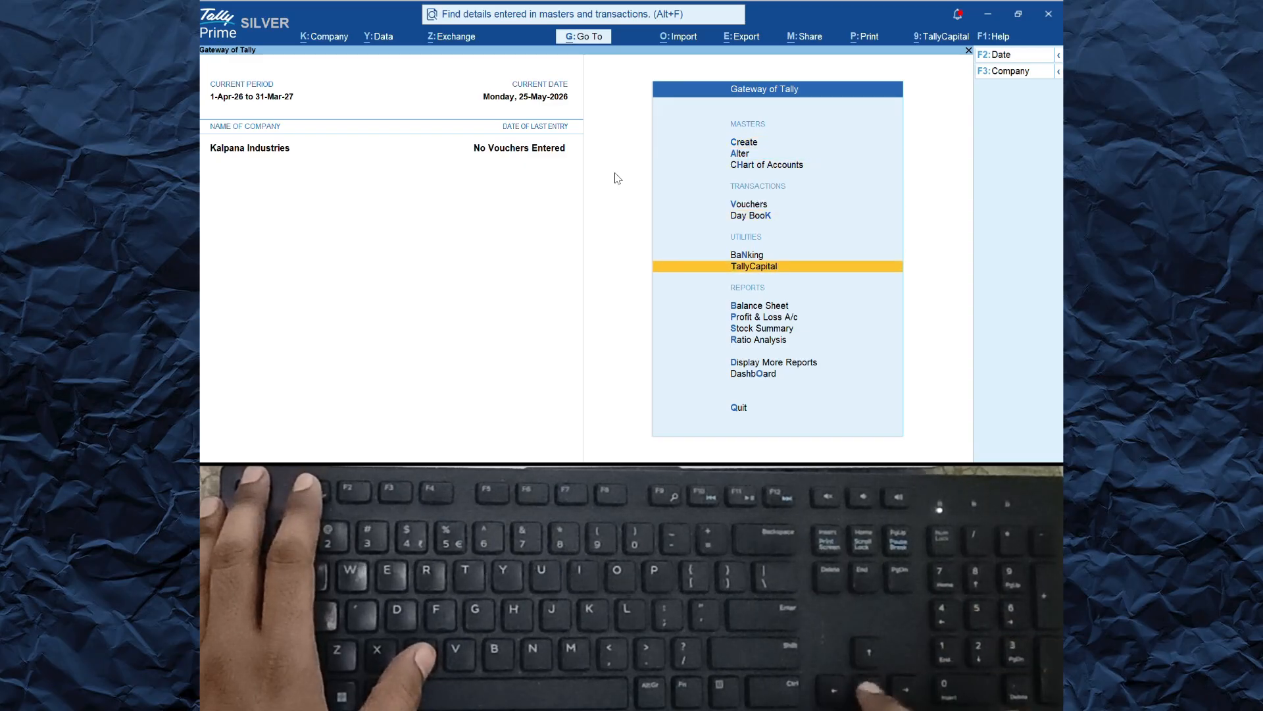
pyautogui.press('Down')
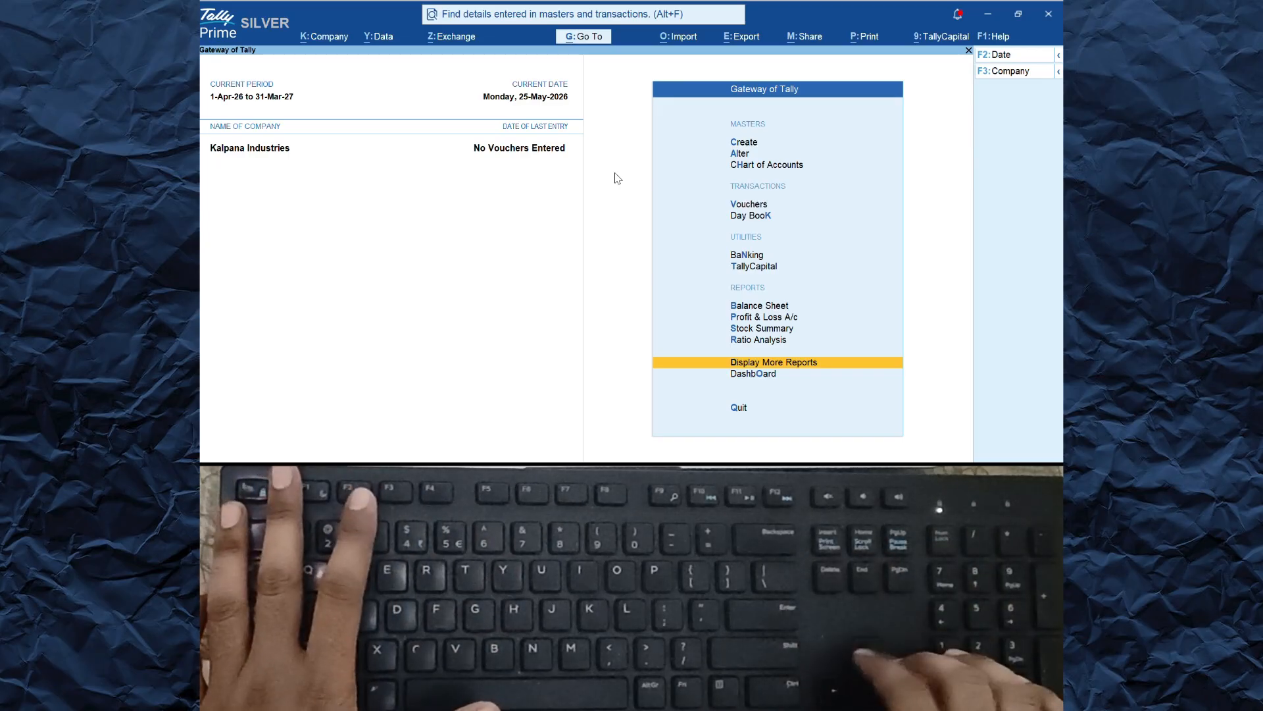
pyautogui.press('Up')
pyautogui.press('Up')
pyautogui.press('Up')
pyautogui.press('Up')
pyautogui.press('Down')
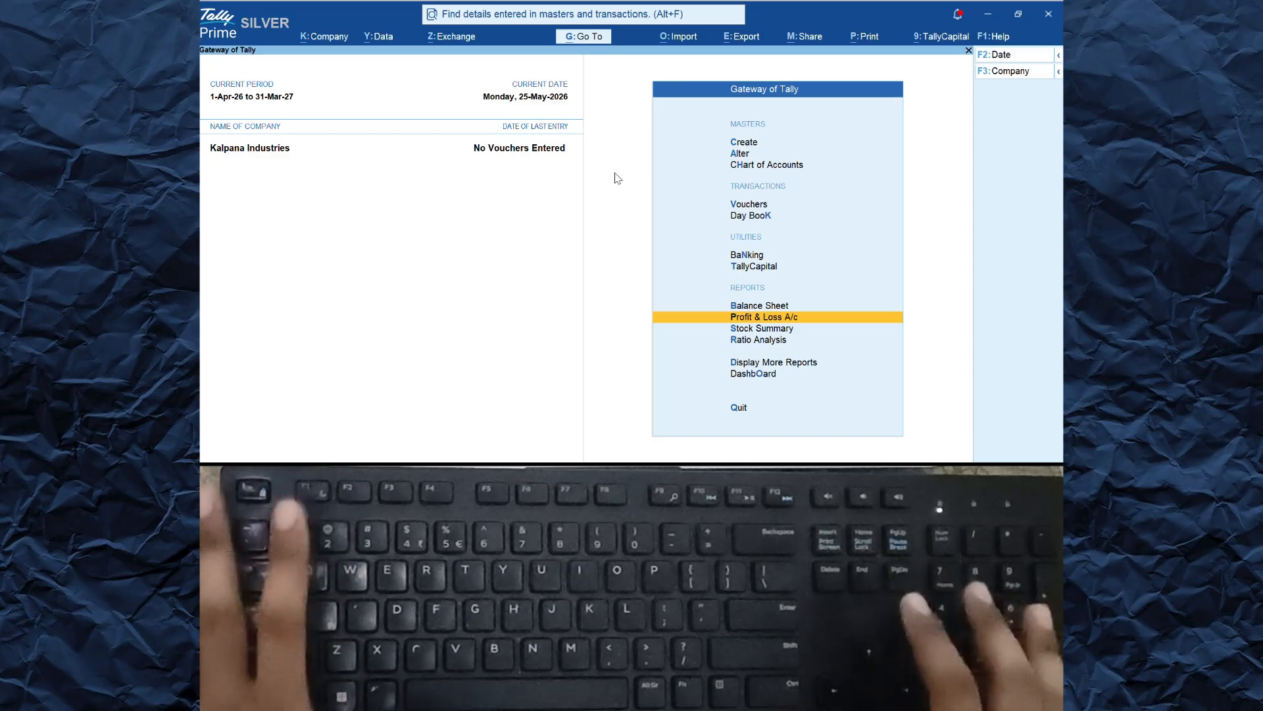
pyautogui.press('Down')
pyautogui.press('Down')
pyautogui.press('Down')
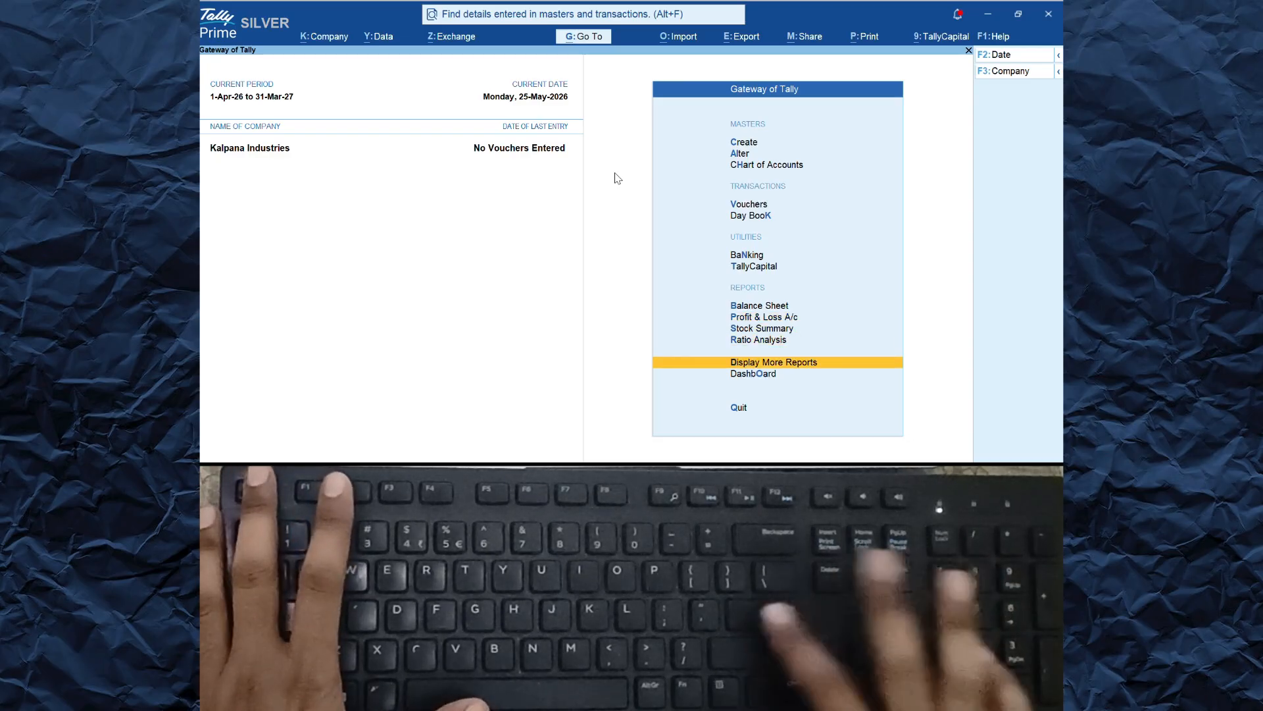
pyautogui.press('Return')
pyautogui.press('Down')
pyautogui.press('Down')
pyautogui.press('Down')
pyautogui.press('Down')
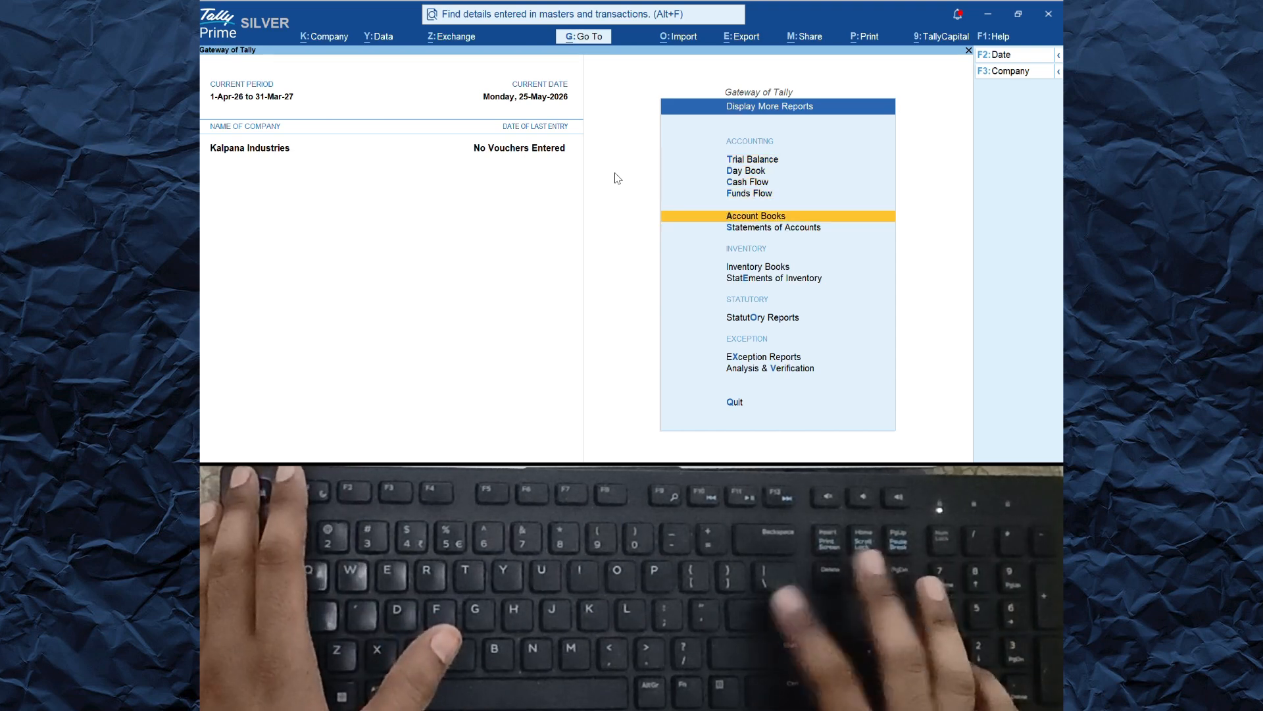
pyautogui.press('Return')
pyautogui.press('Down')
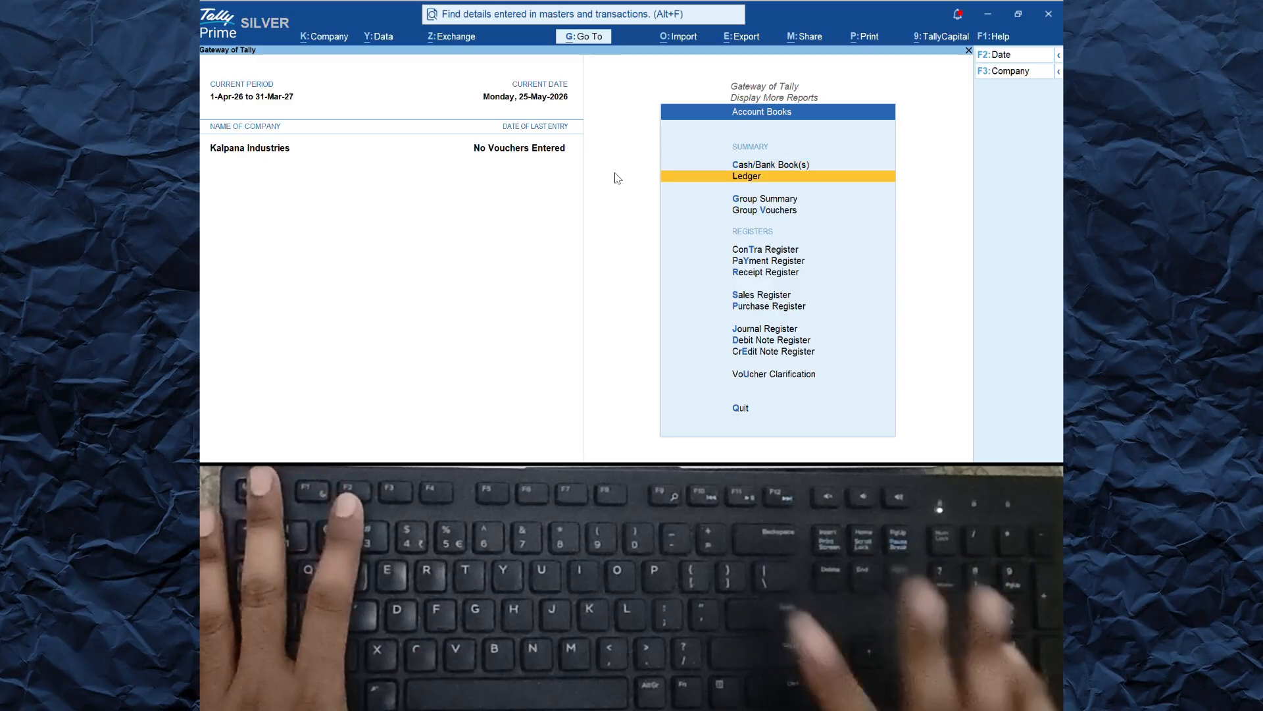
pyautogui.press('Return')
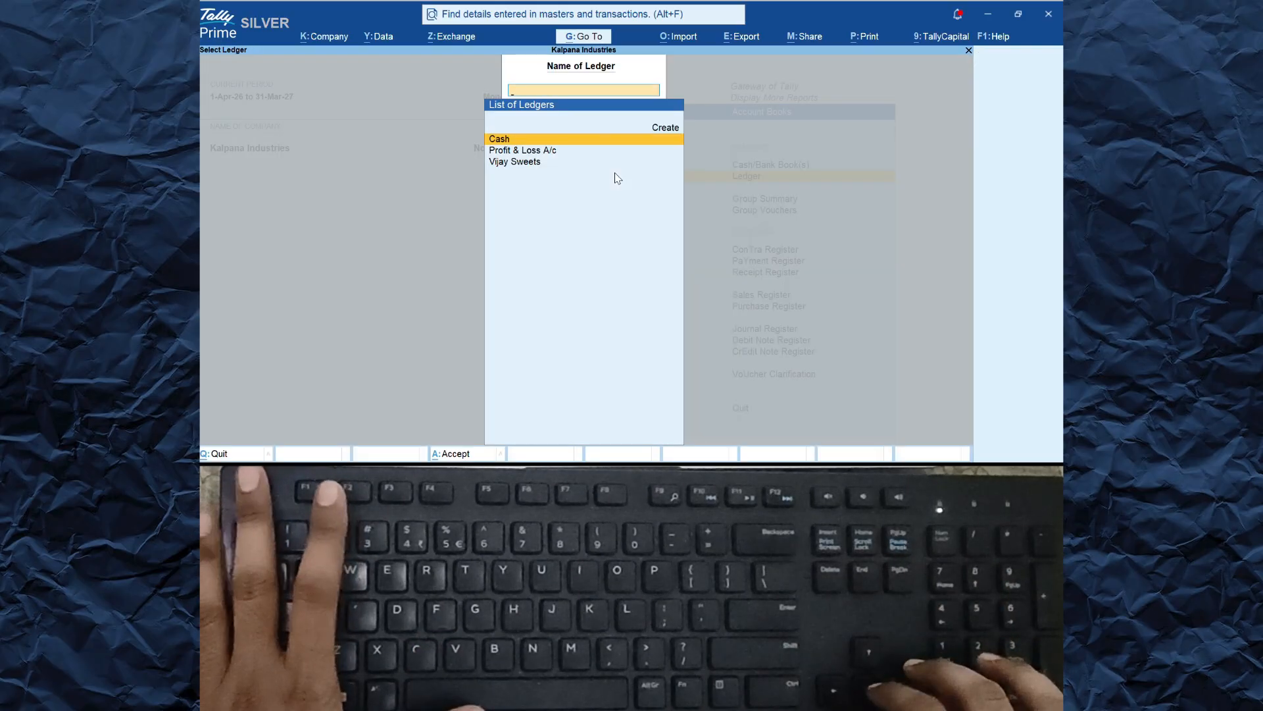
pyautogui.press('Down')
pyautogui.press('Down')
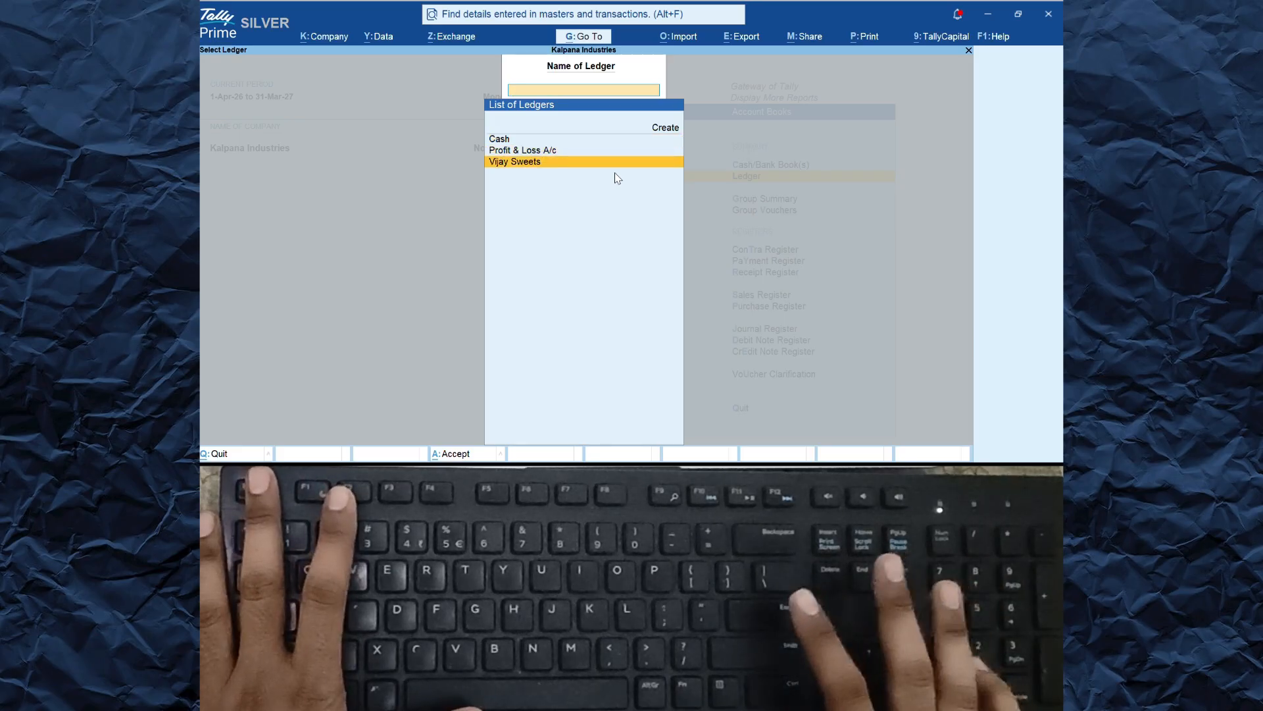
# Step: View the empty Vijay Sweets Ledger Vouchers report, then clear the name and exit Select Ledger
pyautogui.press('Return')
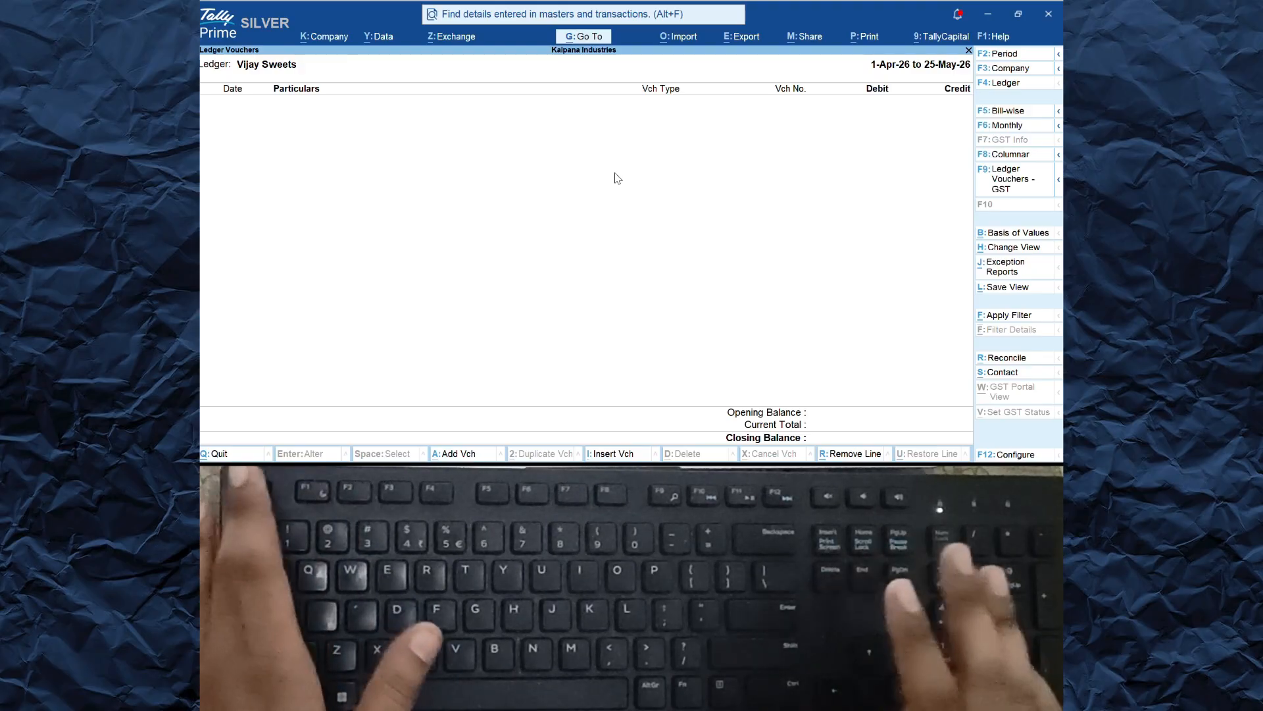
pyautogui.press('Escape')
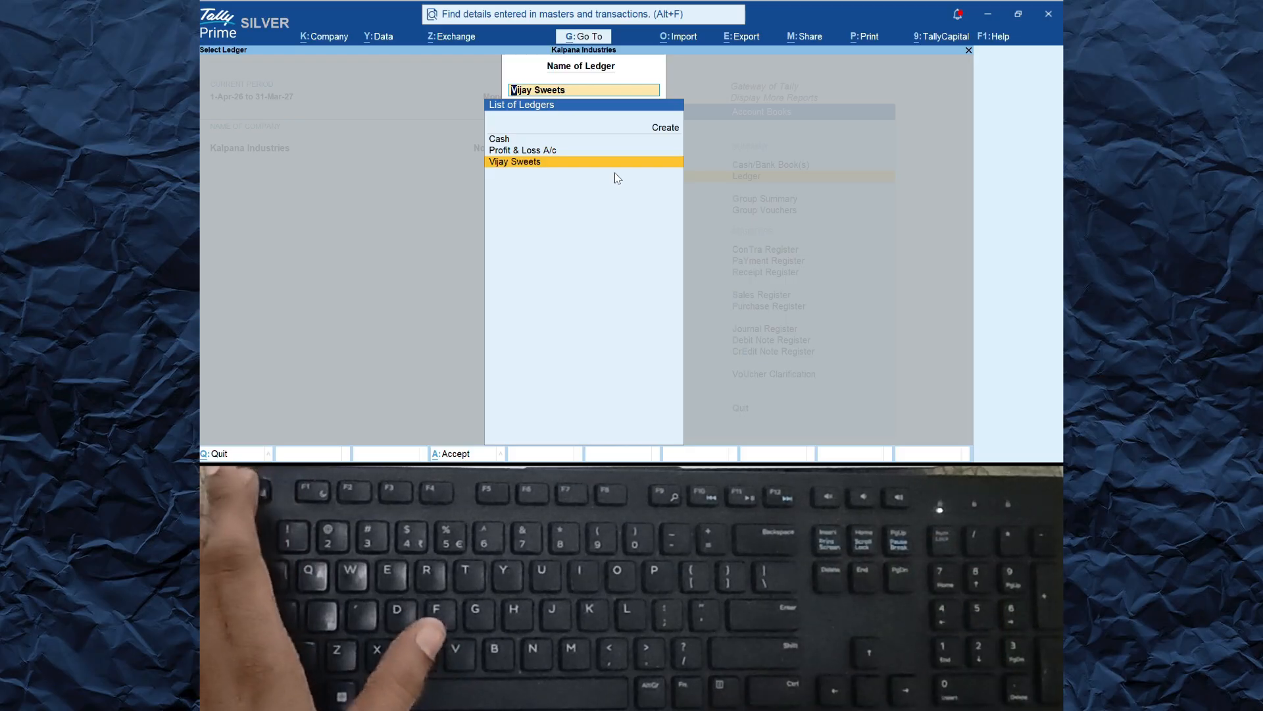
pyautogui.press('BackSpace')
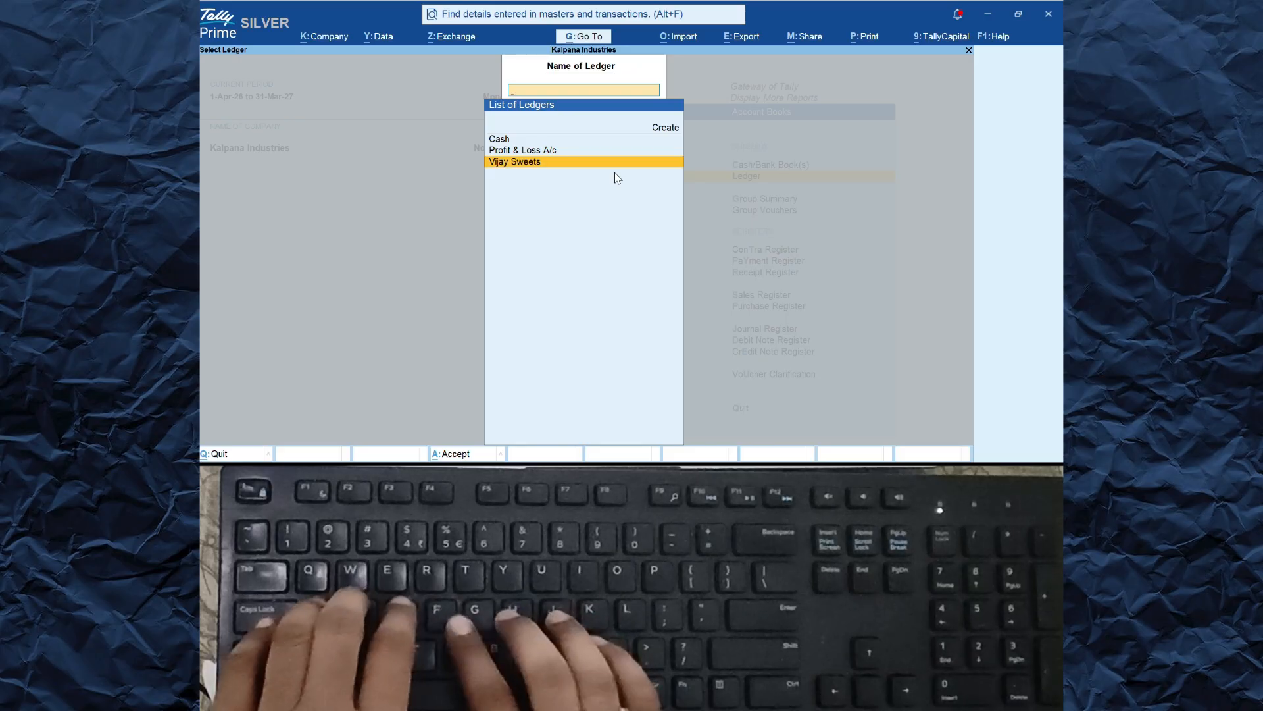
pyautogui.write('Vijay')
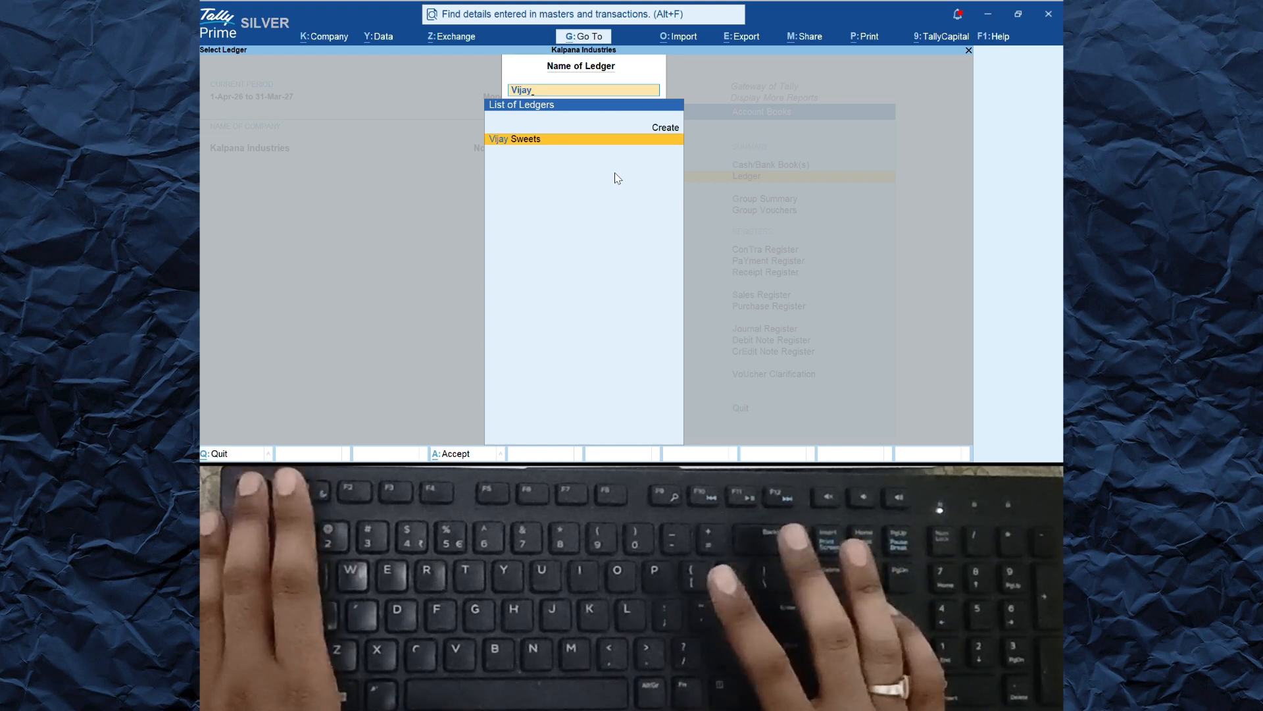
pyautogui.press('BackSpace')
pyautogui.press('BackSpace')
pyautogui.press('BackSpace')
pyautogui.press('BackSpace')
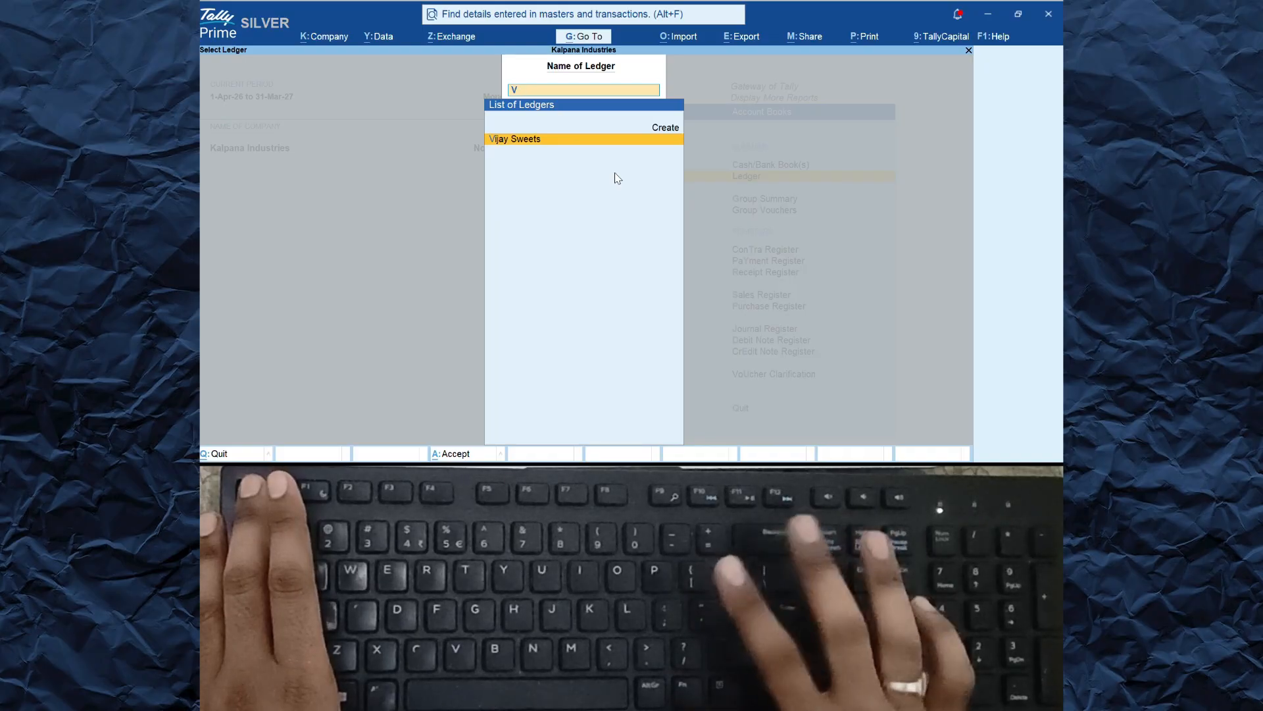
pyautogui.press('BackSpace')
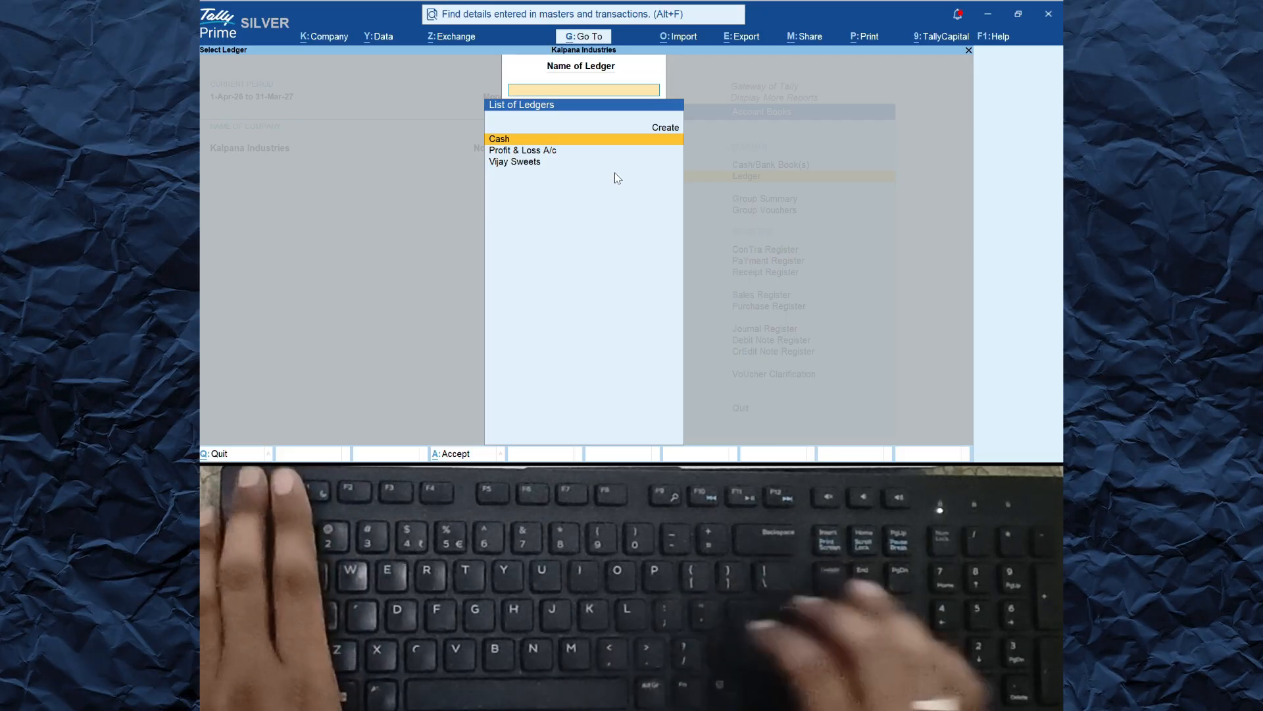
pyautogui.press('Escape')
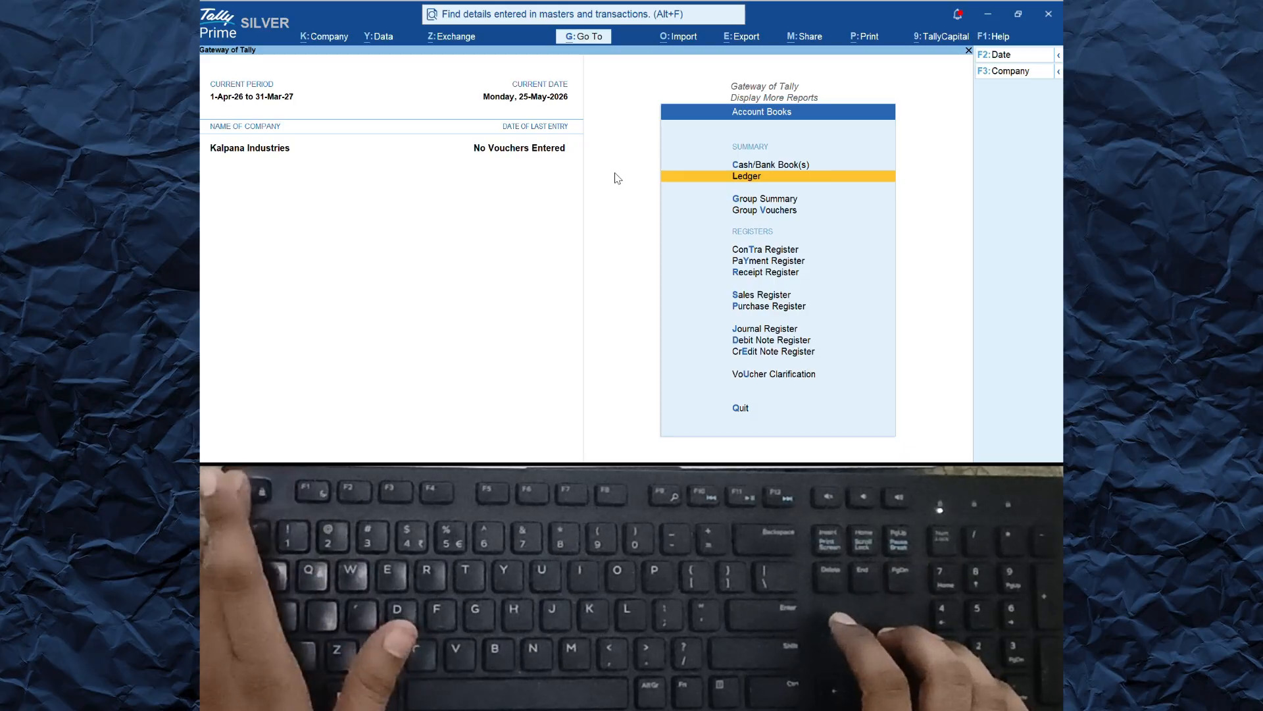
# Step: Back out to Gateway of Tally and choose Create > Ledger for a blank ledger form
pyautogui.press('Escape')
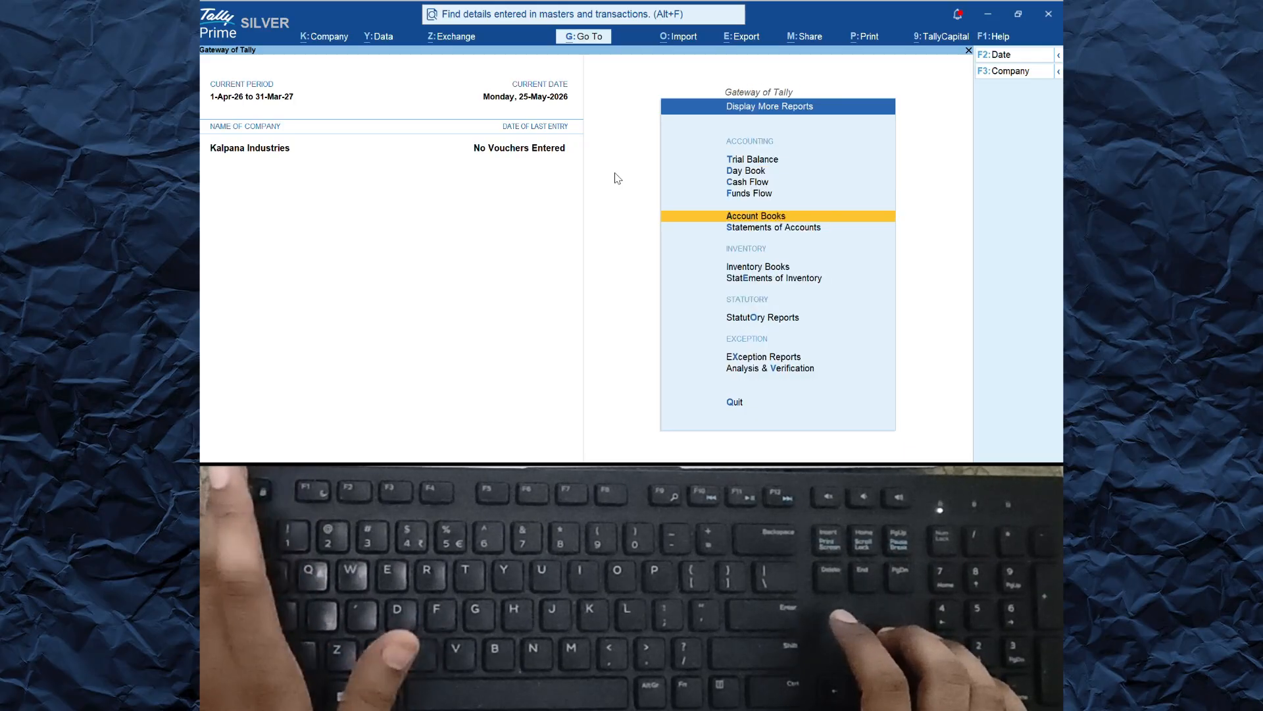
pyautogui.press('Escape')
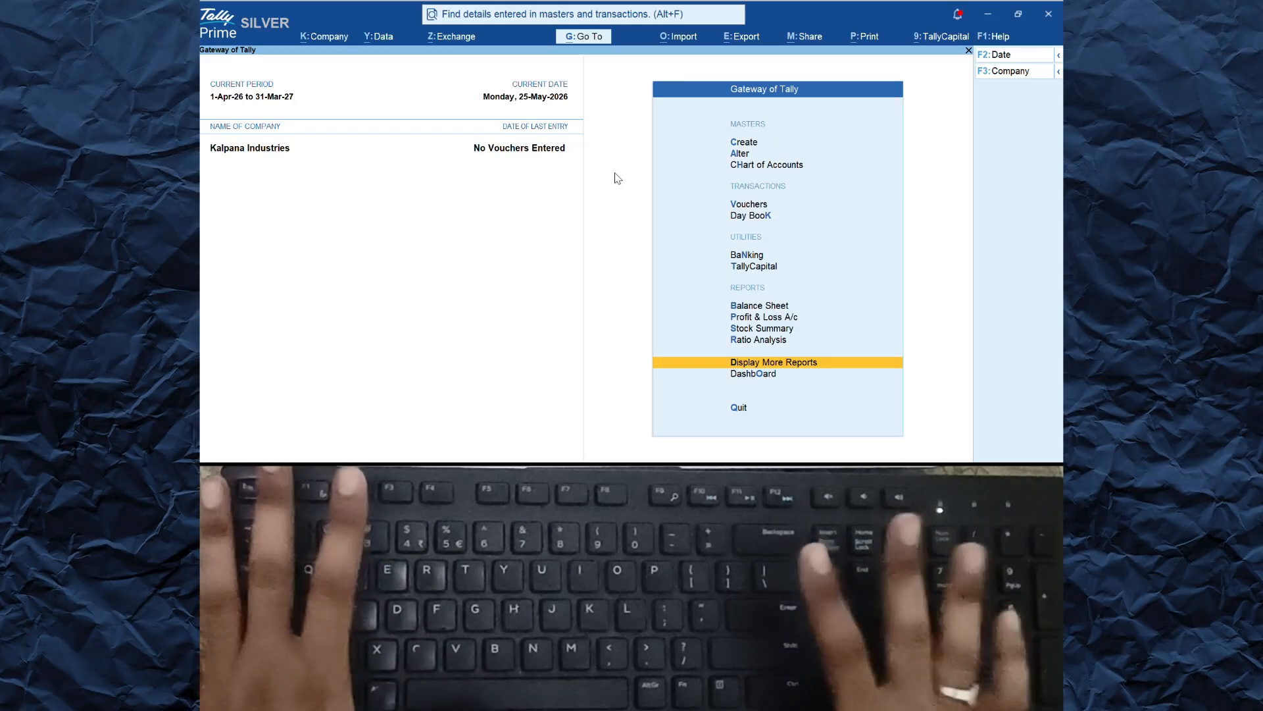
pyautogui.press('Up')
pyautogui.press('Up')
pyautogui.press('Up')
pyautogui.press('Up')
pyautogui.press('Up')
pyautogui.press('Up')
pyautogui.press('Up')
pyautogui.press('Up')
pyautogui.press('Up')
pyautogui.press('Up')
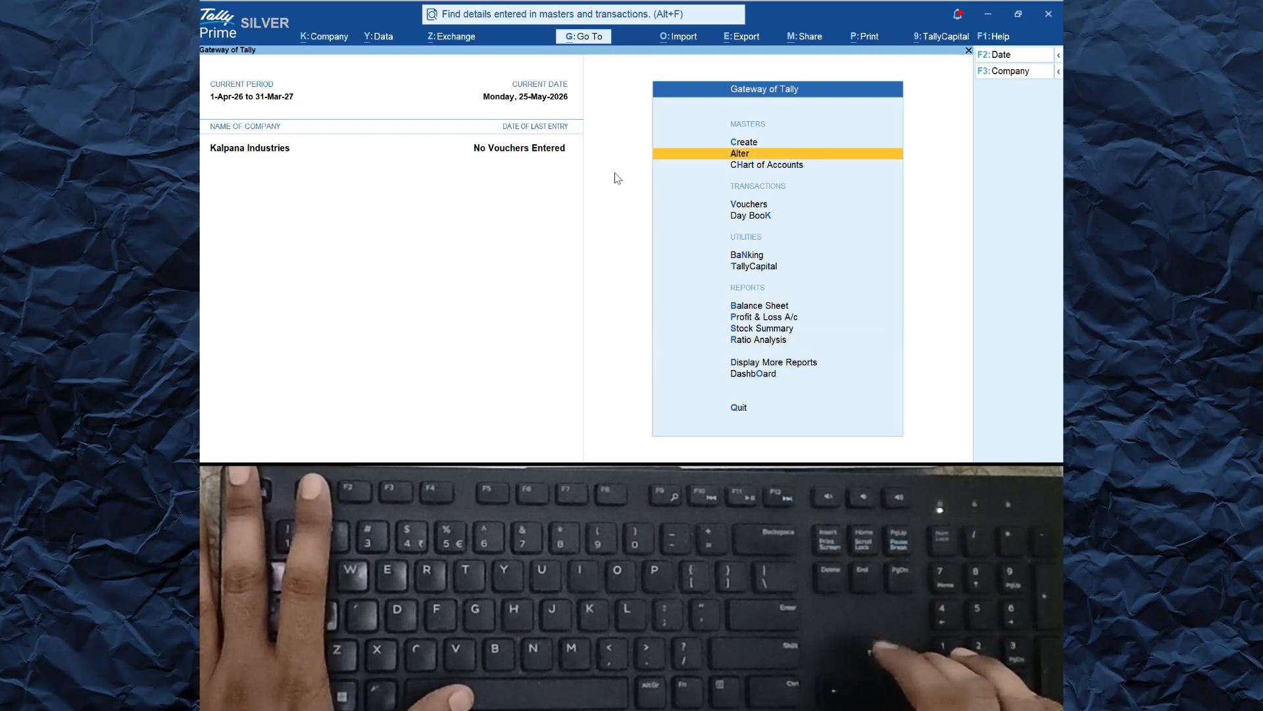
pyautogui.press('Down')
pyautogui.press('Down')
pyautogui.press('Down')
pyautogui.press('Up')
pyautogui.press('Up')
pyautogui.press('Up')
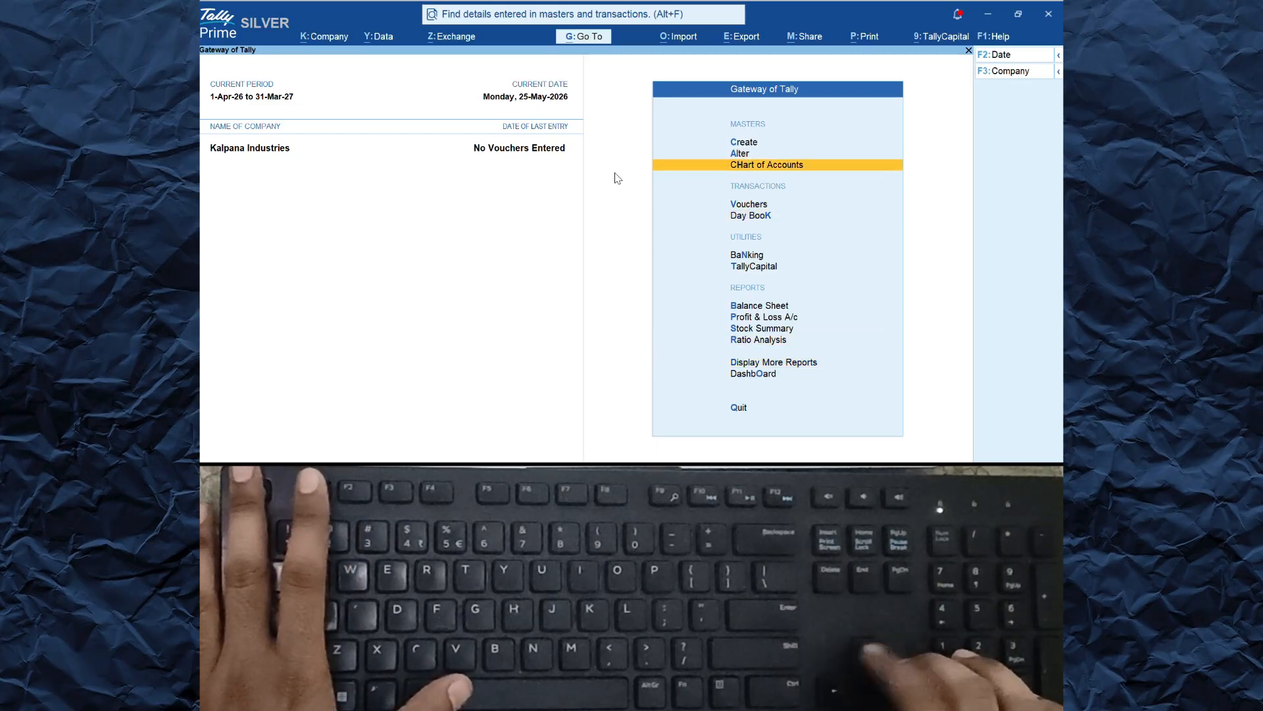
pyautogui.press('Down')
pyautogui.press('Down')
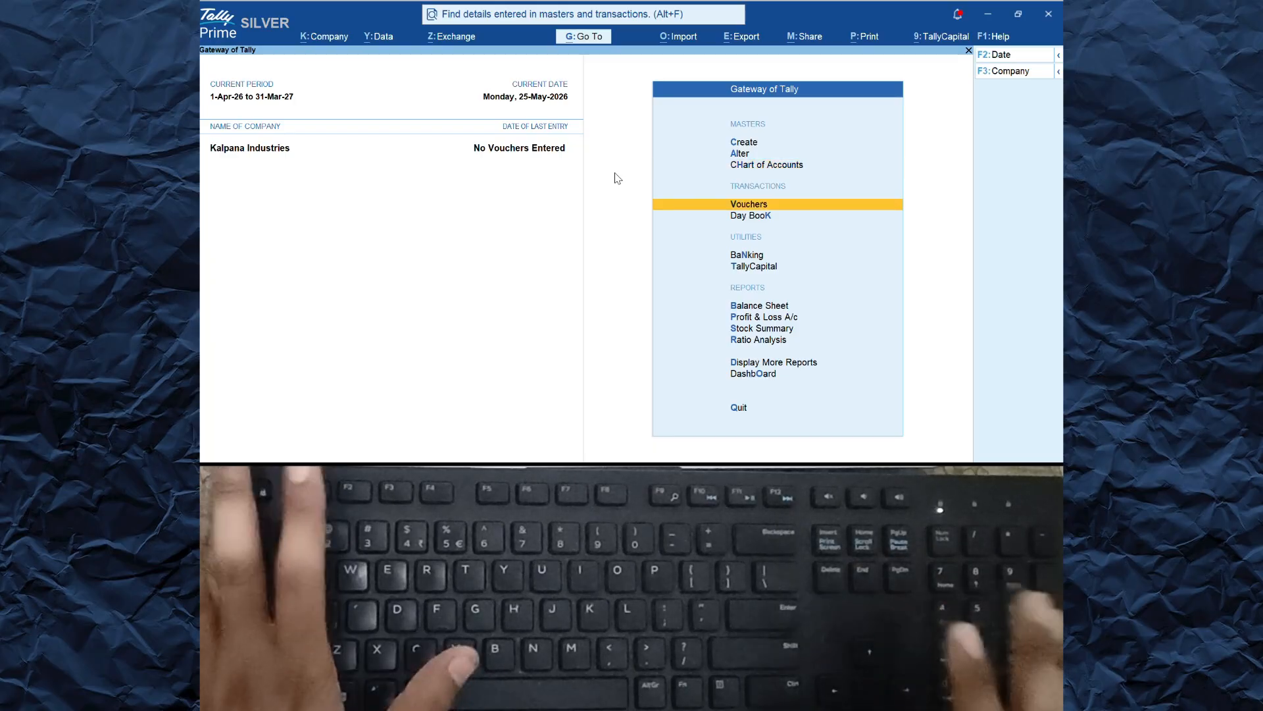
pyautogui.press('Up')
pyautogui.press('Up')
pyautogui.press('Up')
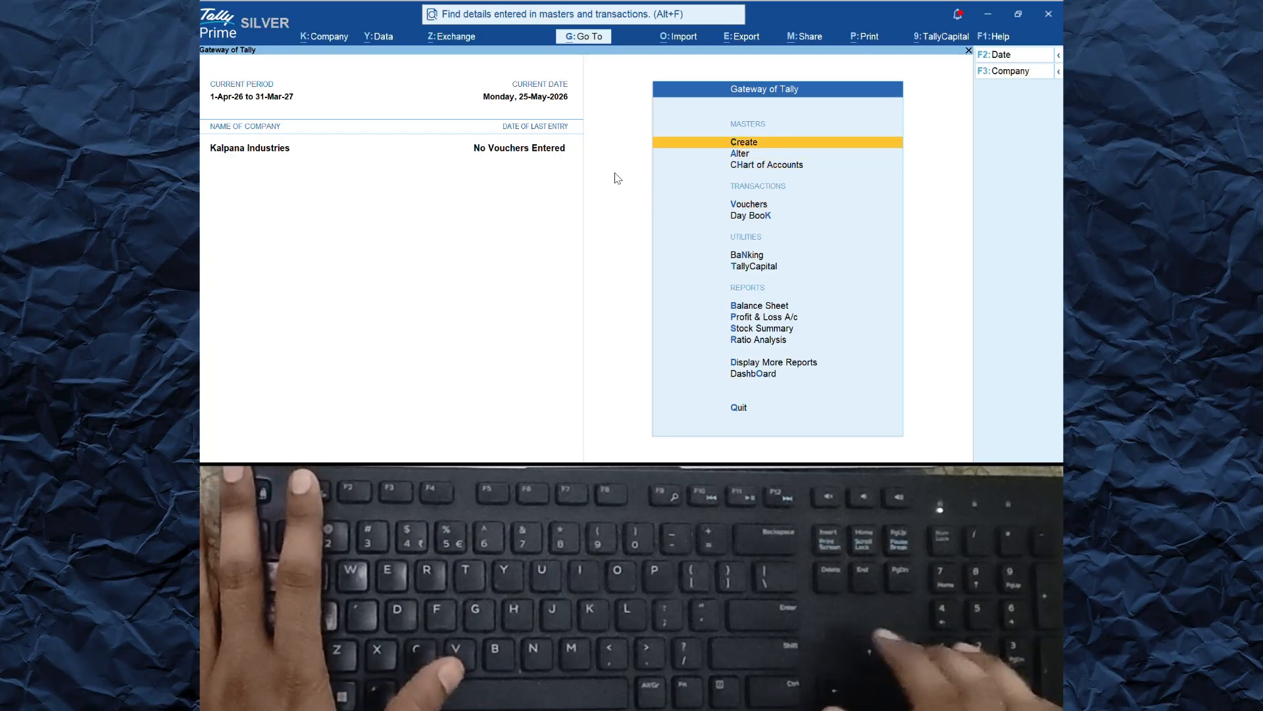
pyautogui.press('Return')
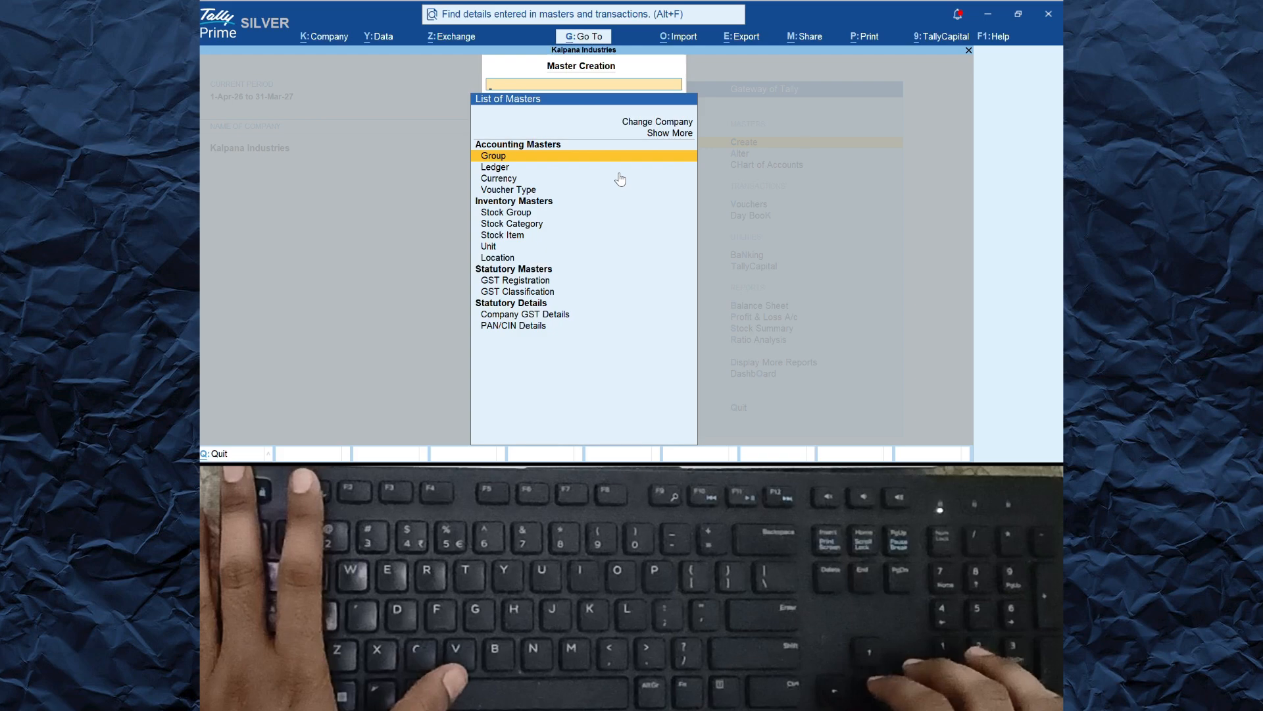
pyautogui.press('Down')
pyautogui.press('Return')
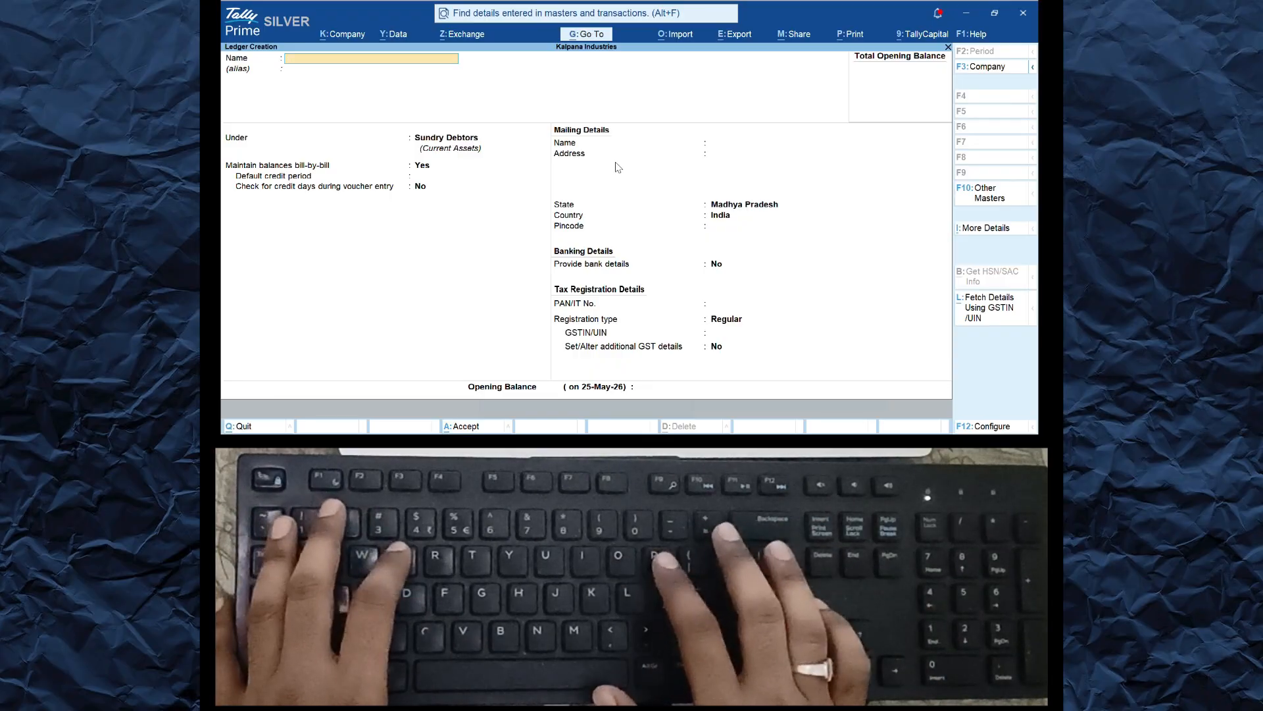
# Step: Name the new ledger 'Petrol Expenses' and place it under Indirect Expenses
pyautogui.write('Petrol Ex')
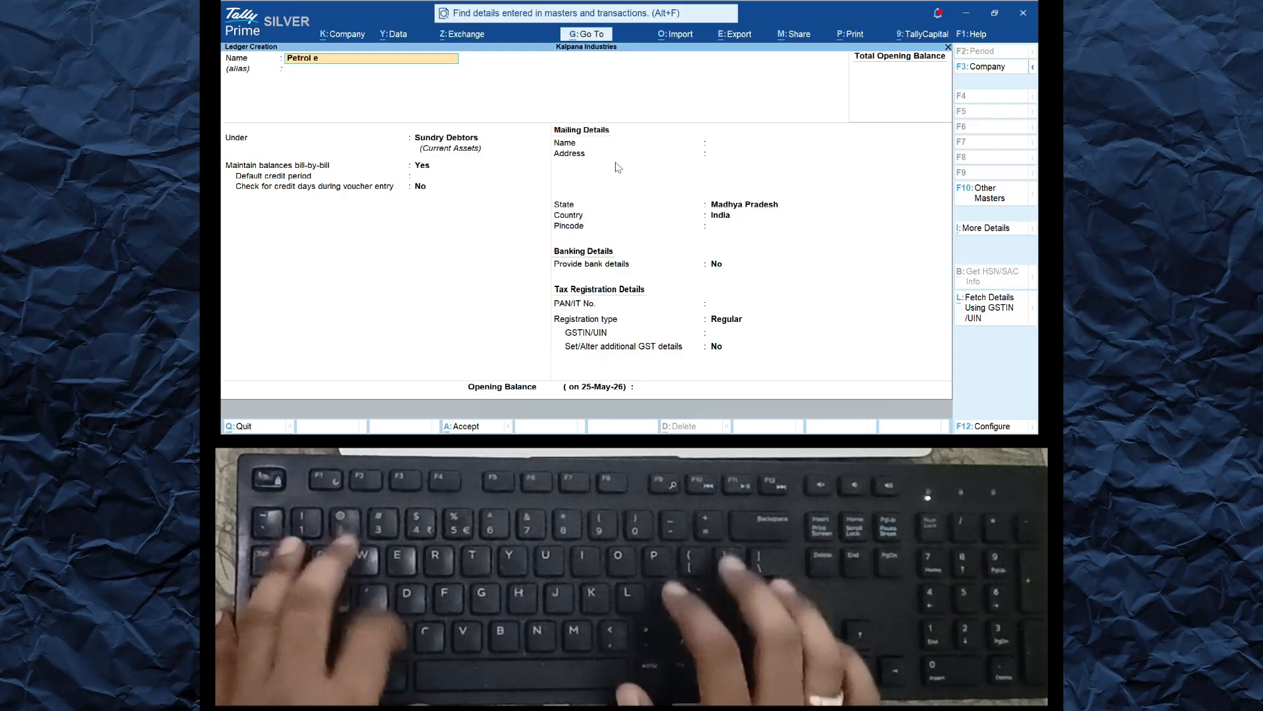
pyautogui.write('penses')
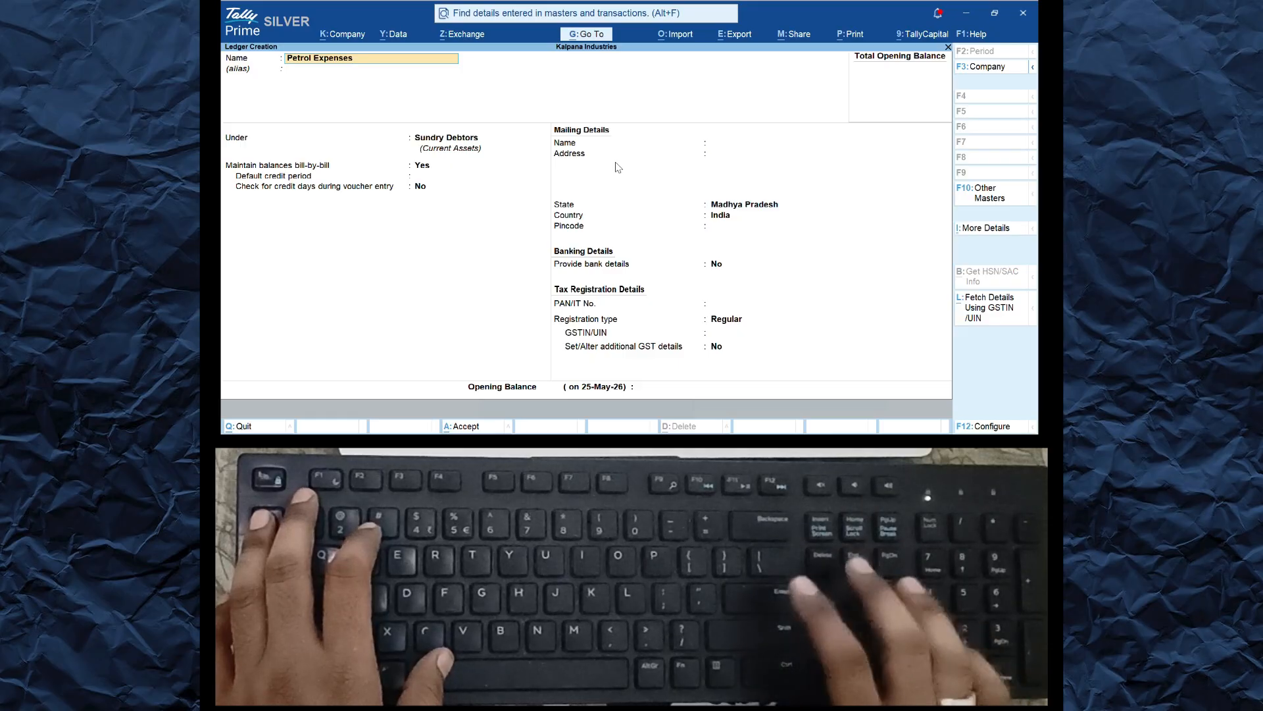
pyautogui.press('Return')
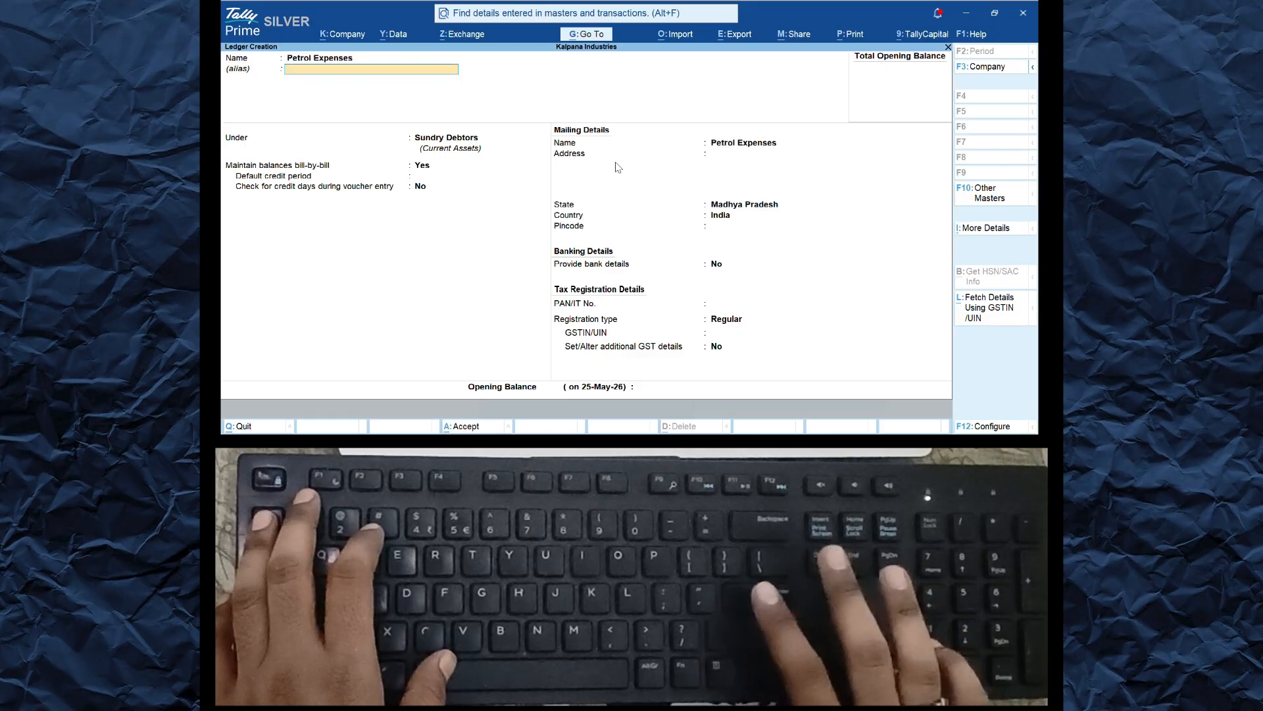
pyautogui.press('Return')
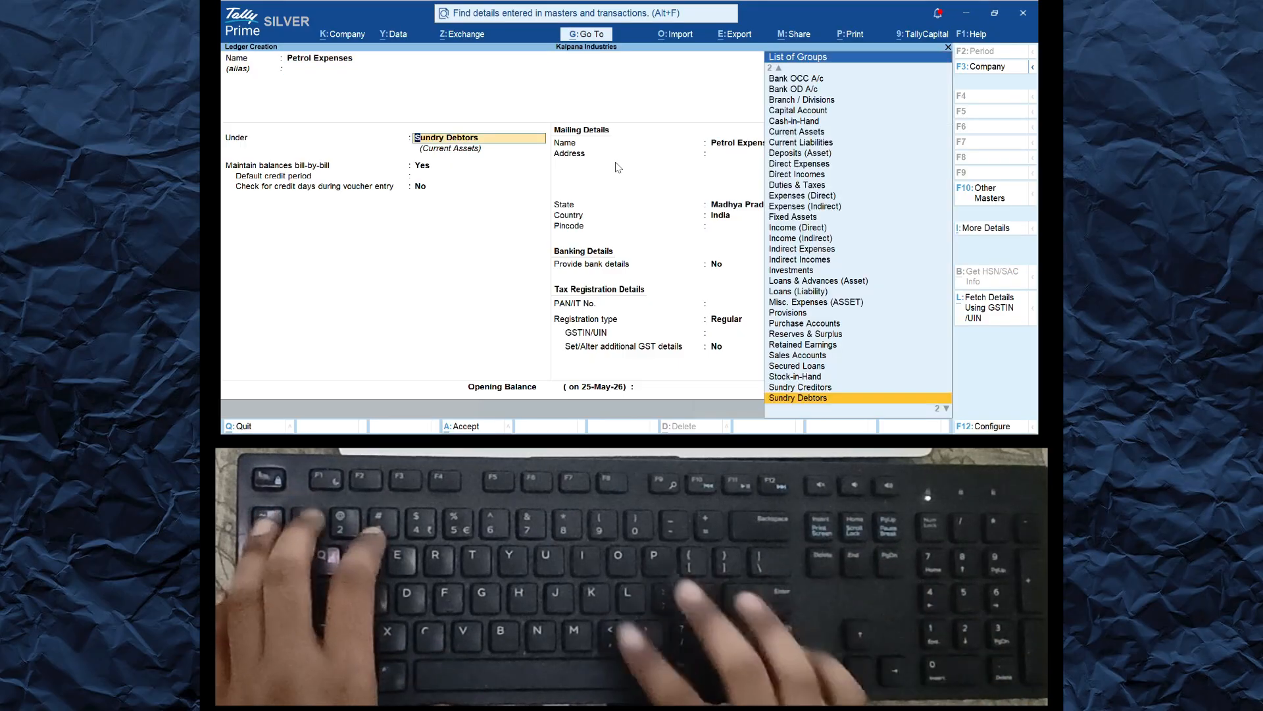
pyautogui.press('BackSpace')
pyautogui.write('Indi')
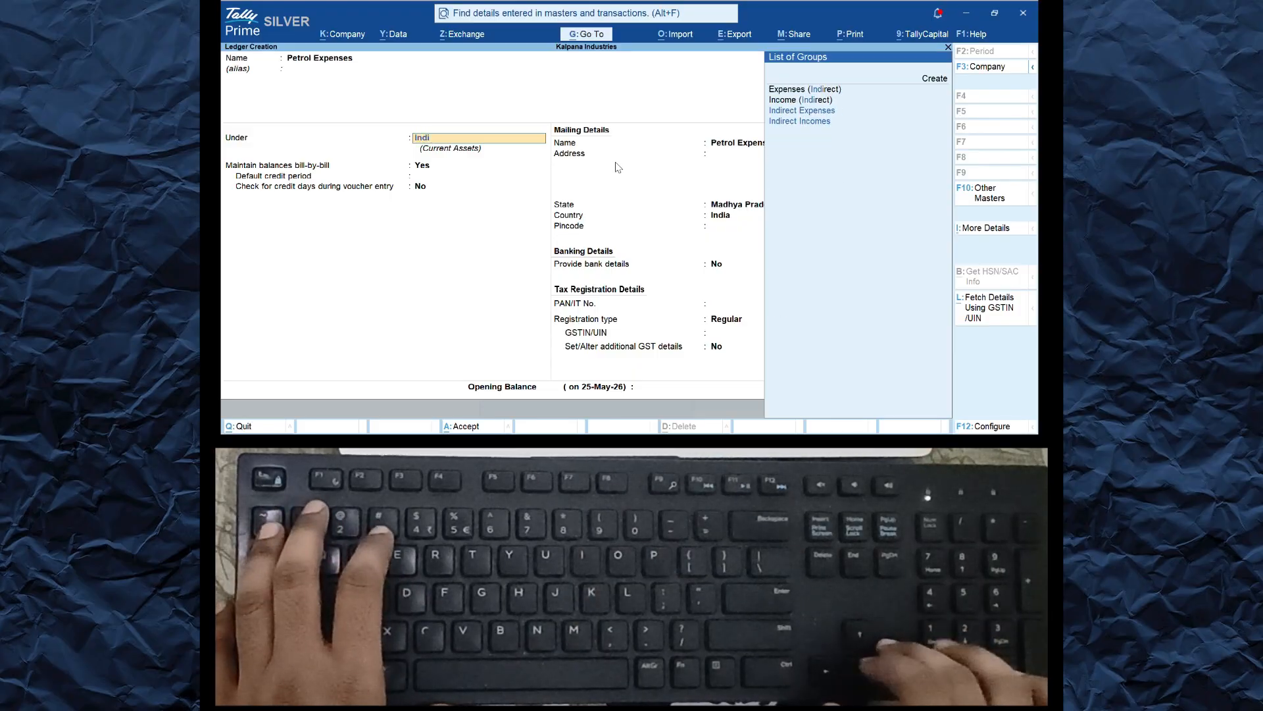
pyautogui.press('Down')
pyautogui.press('Down')
pyautogui.press('Return')
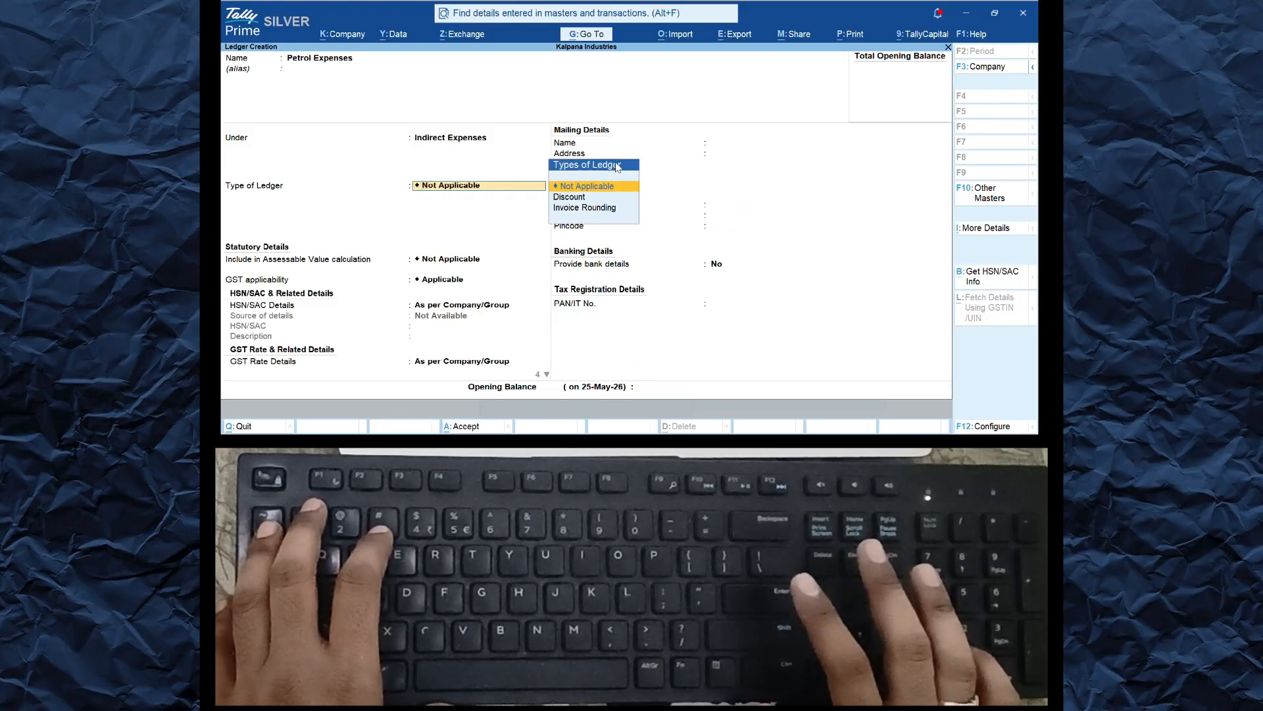
# Step: Set GST applicability to Not Applicable and save the Petrol Expenses ledger
pyautogui.press('Return')
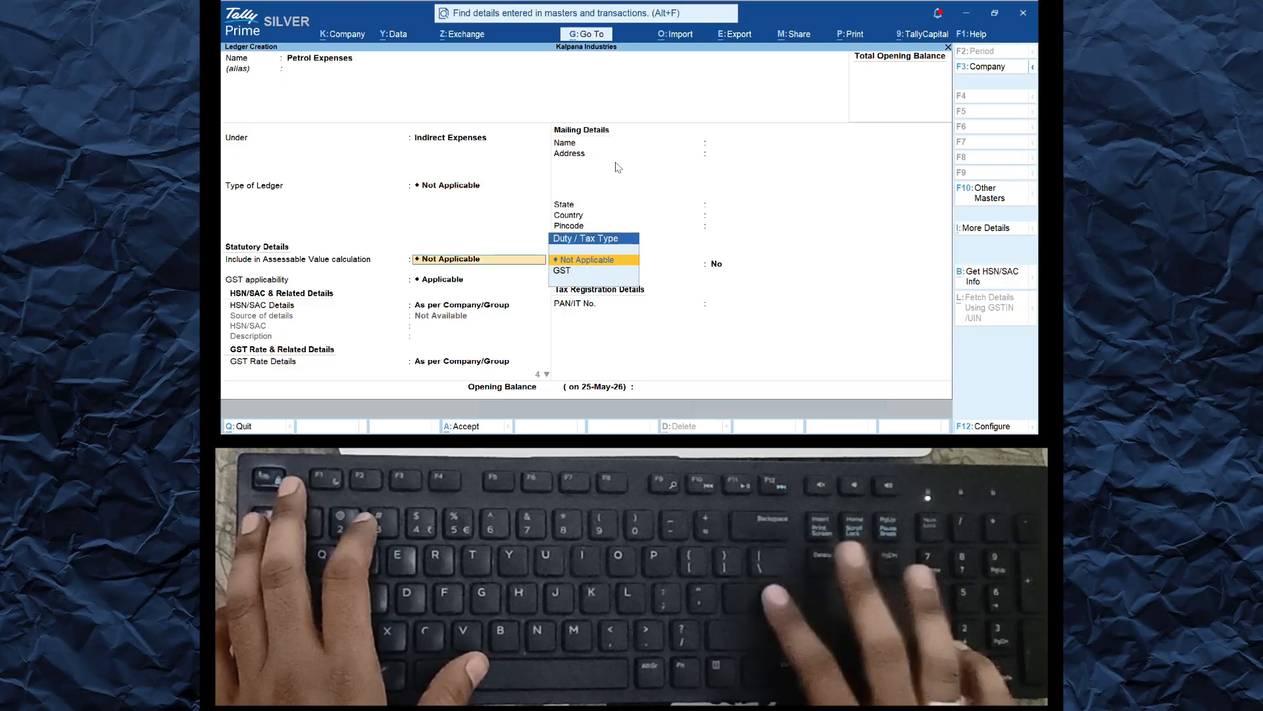
pyautogui.press('Return')
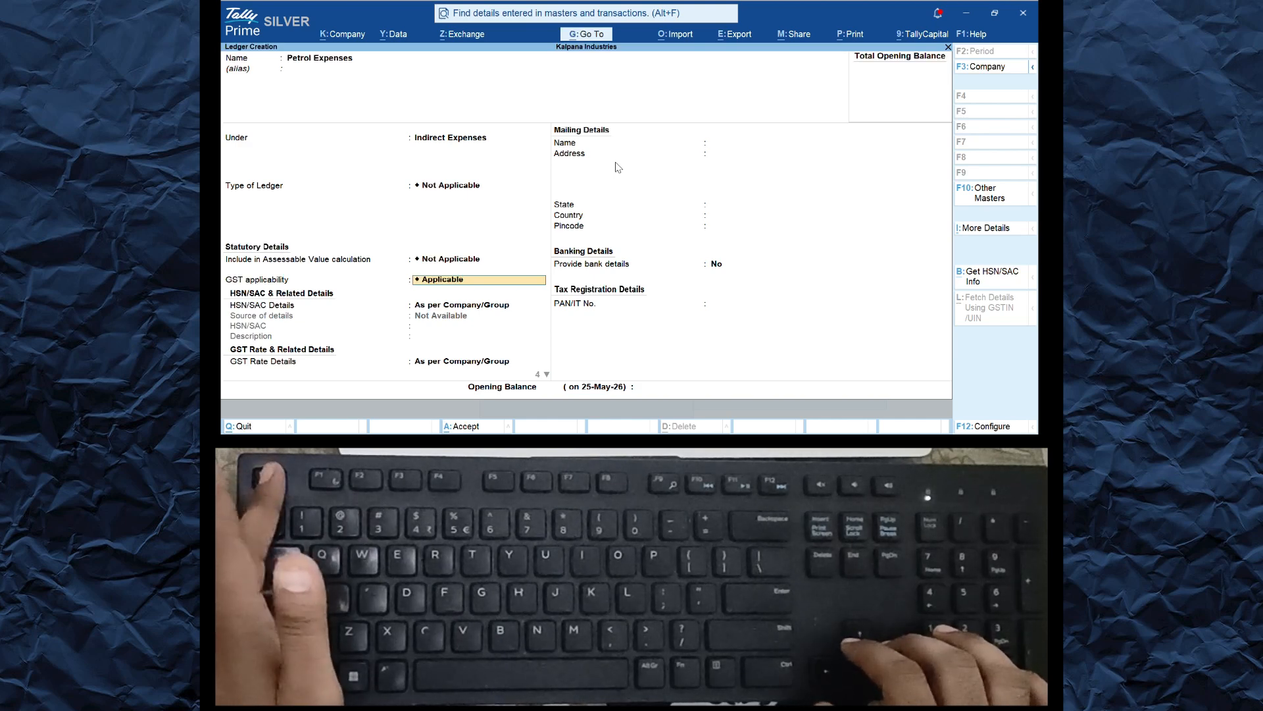
pyautogui.press('Escape')
pyautogui.press('Down')
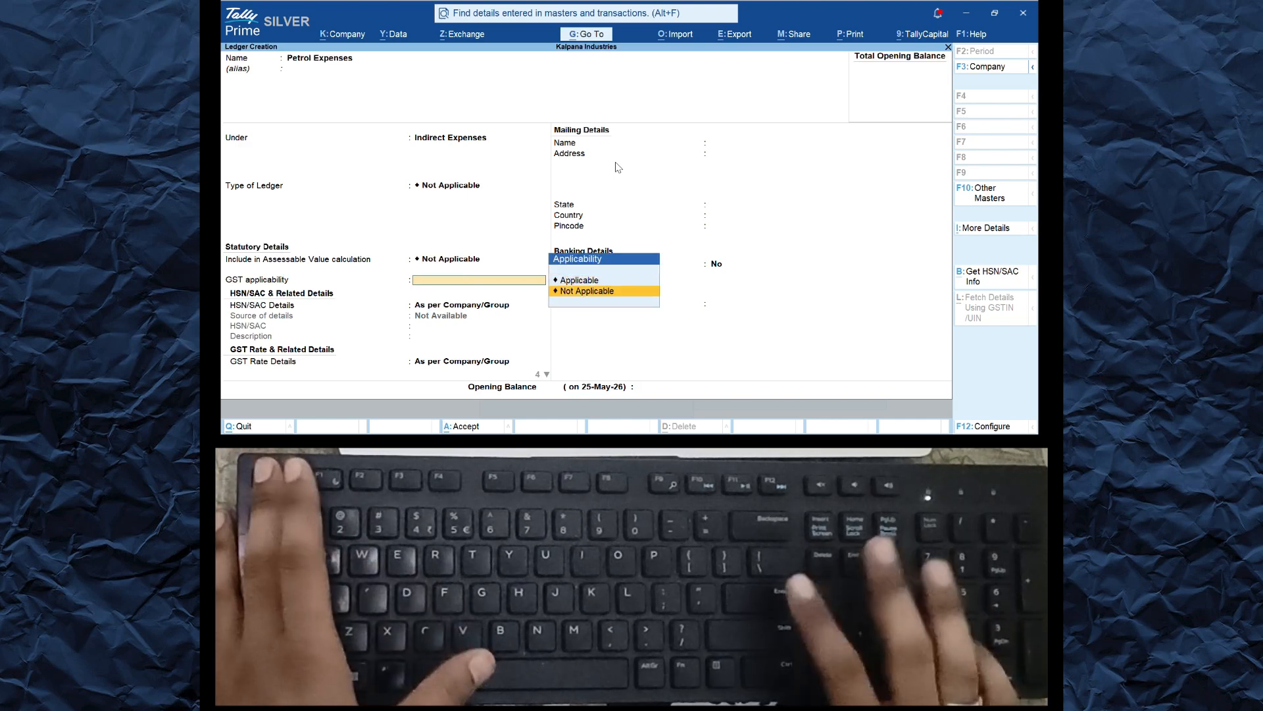
pyautogui.press('Return')
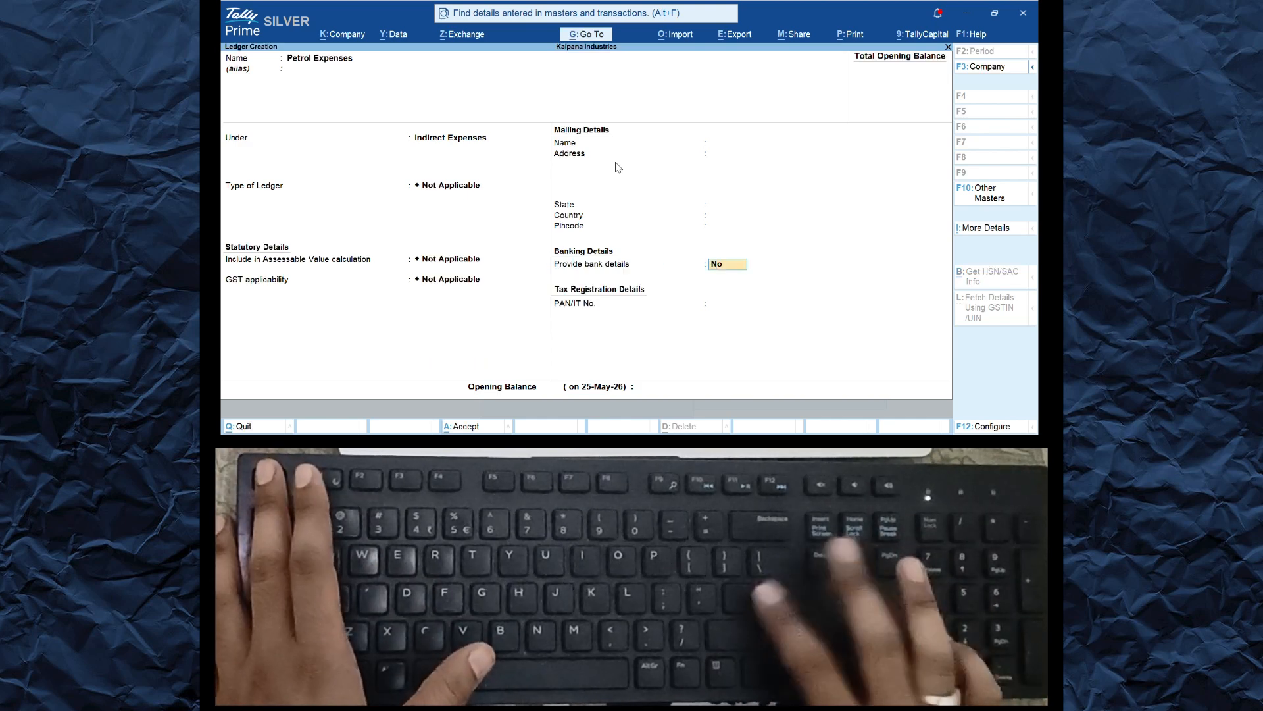
pyautogui.press('Return')
pyautogui.press('Return')
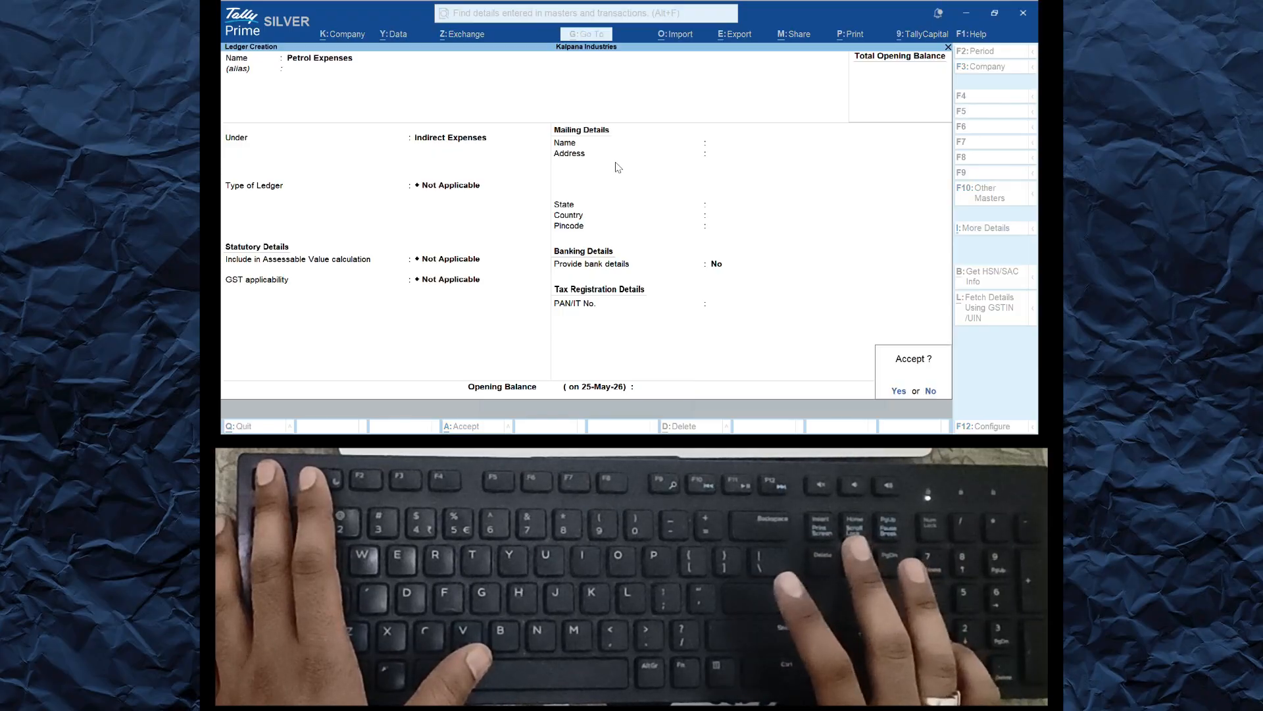
pyautogui.press('Return')
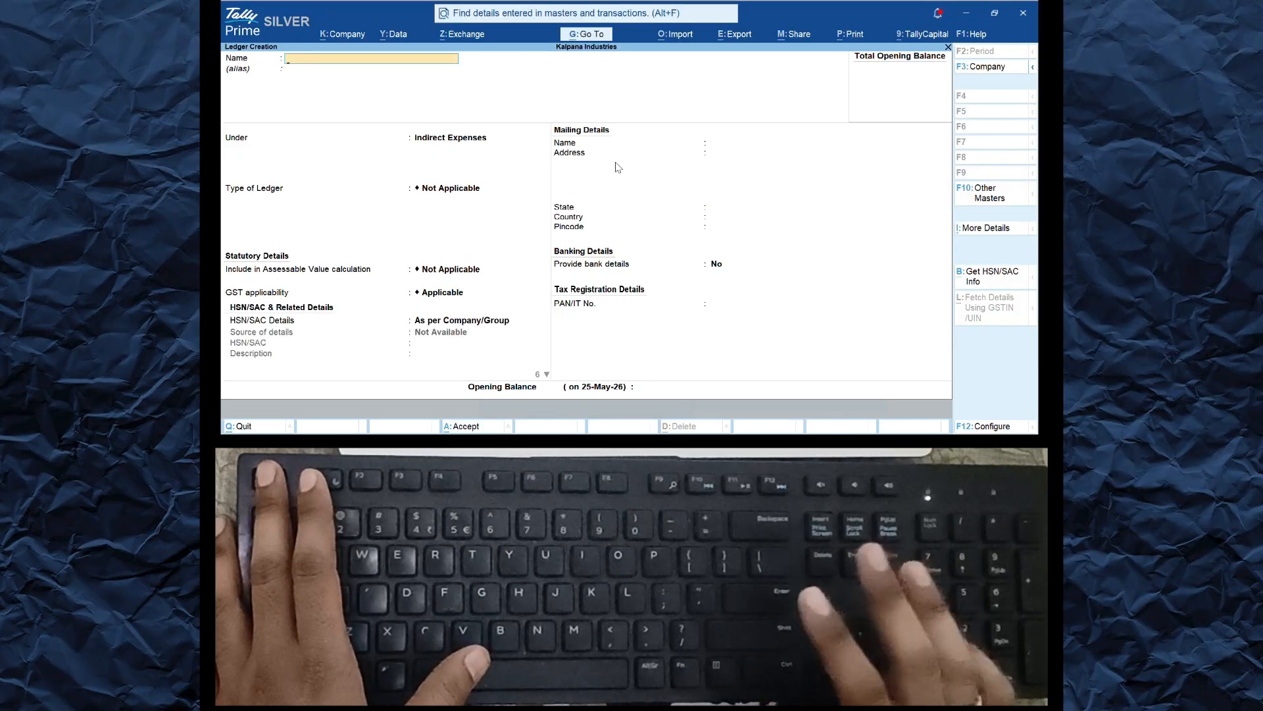
# Step: Quit the blank ledger form and close the masters list back to Gateway of Tally
pyautogui.press('Escape')
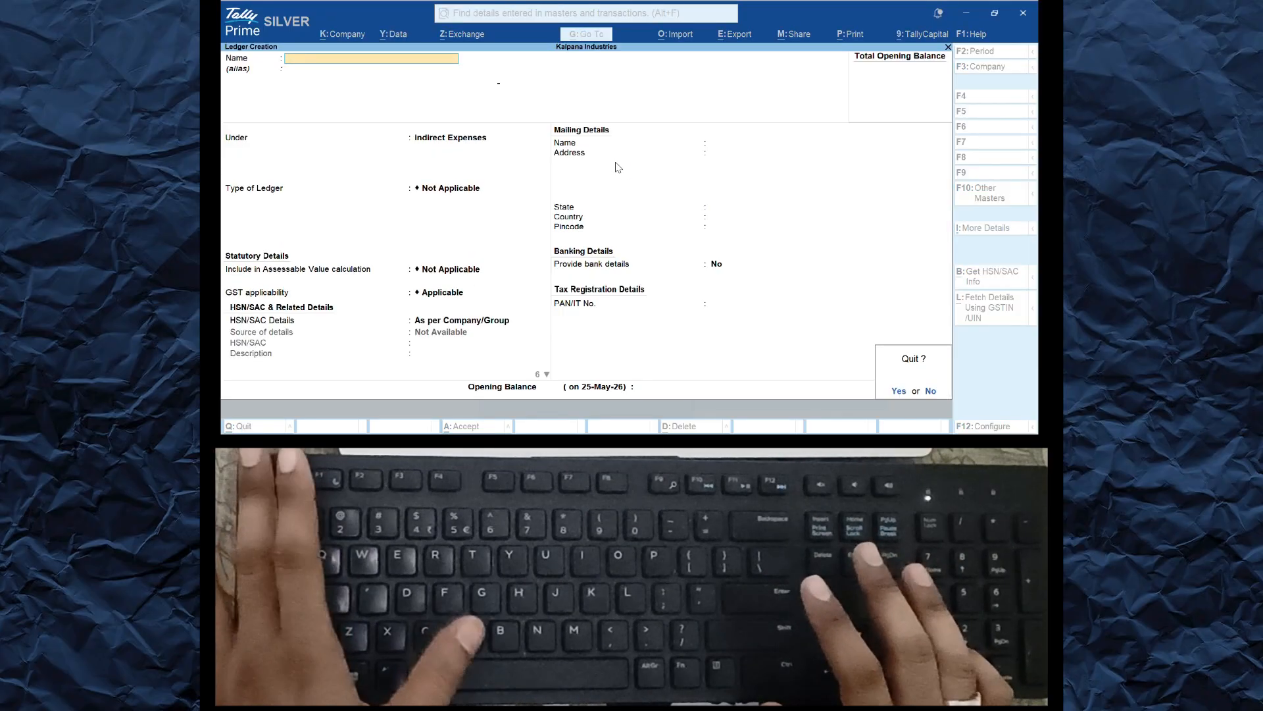
pyautogui.press('Return')
pyautogui.press('Escape')
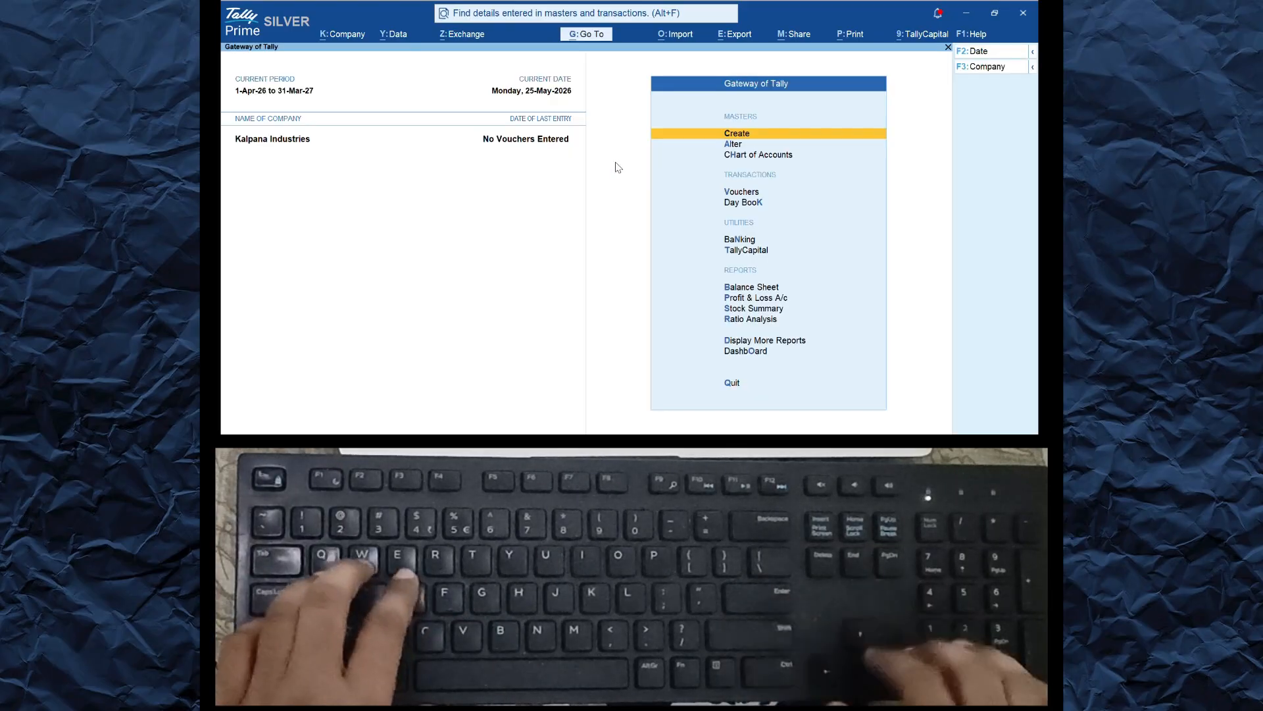
pyautogui.press('Down')
pyautogui.press('Down')
pyautogui.press('Down')
pyautogui.press('Down')
pyautogui.press('Down')
pyautogui.press('Down')
pyautogui.press('Down')
pyautogui.press('Down')
pyautogui.press('Down')
pyautogui.press('Down')
pyautogui.press('Down')
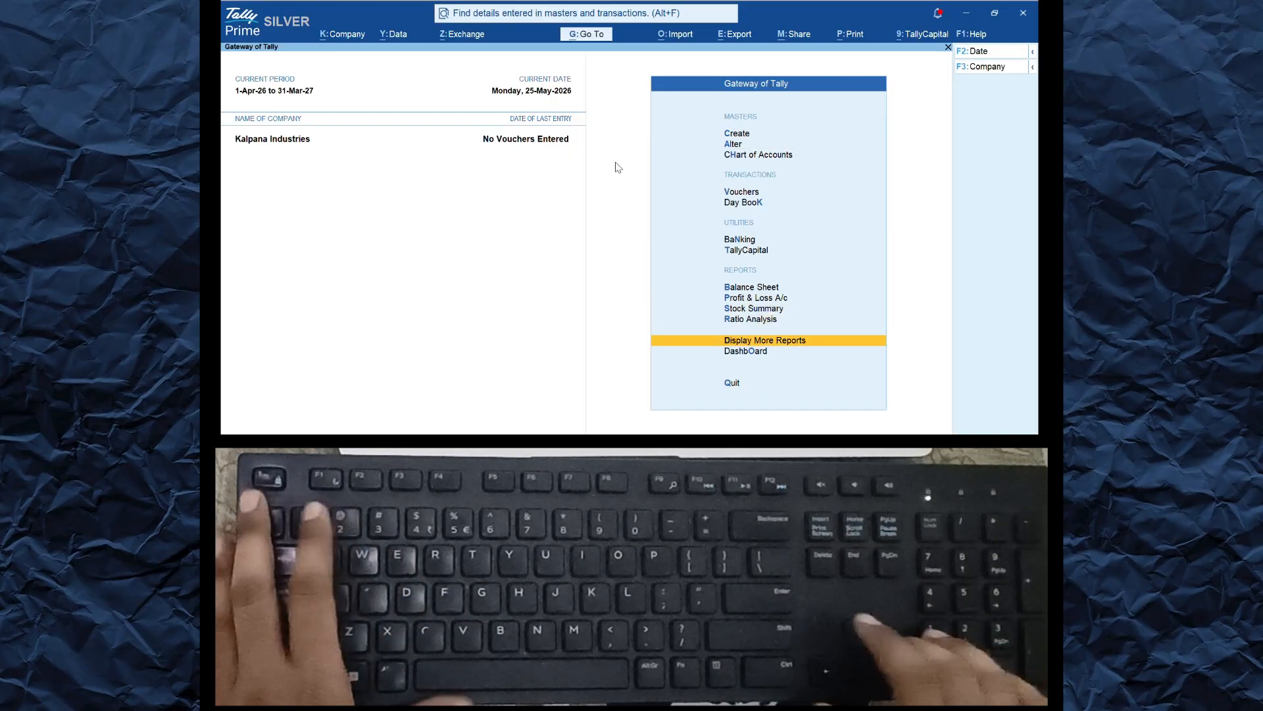
# Step: Open the Petrol Expenses Ledger Vouchers report, showing no entries for 1-Apr-26 to 25-May-26
pyautogui.press('Return')
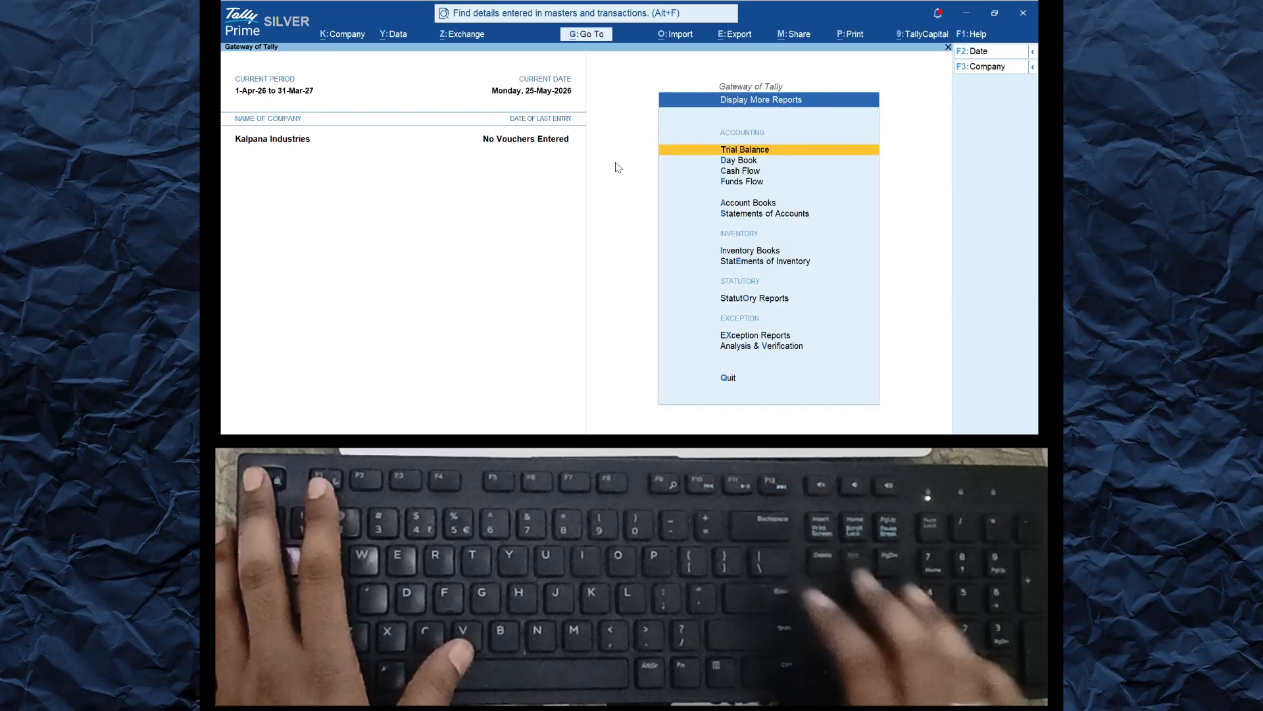
pyautogui.press('Down')
pyautogui.press('Down')
pyautogui.press('Down')
pyautogui.press('Down')
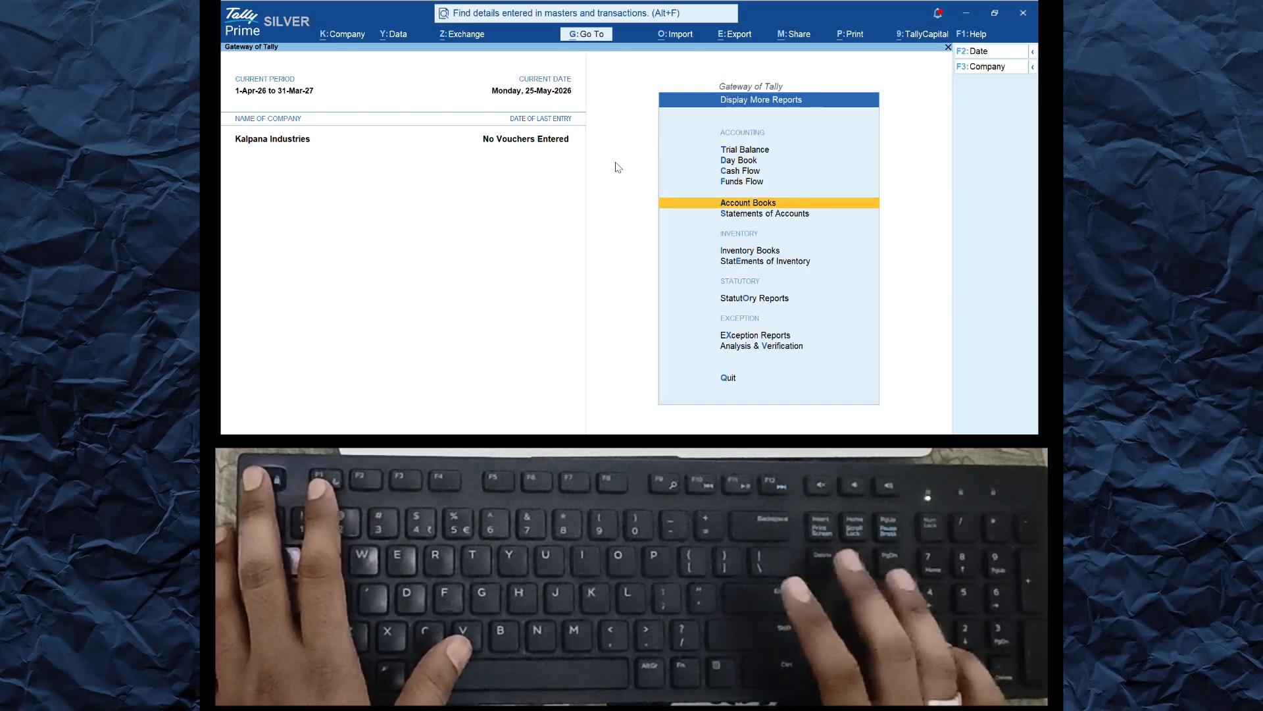
pyautogui.press('Return')
pyautogui.press('Down')
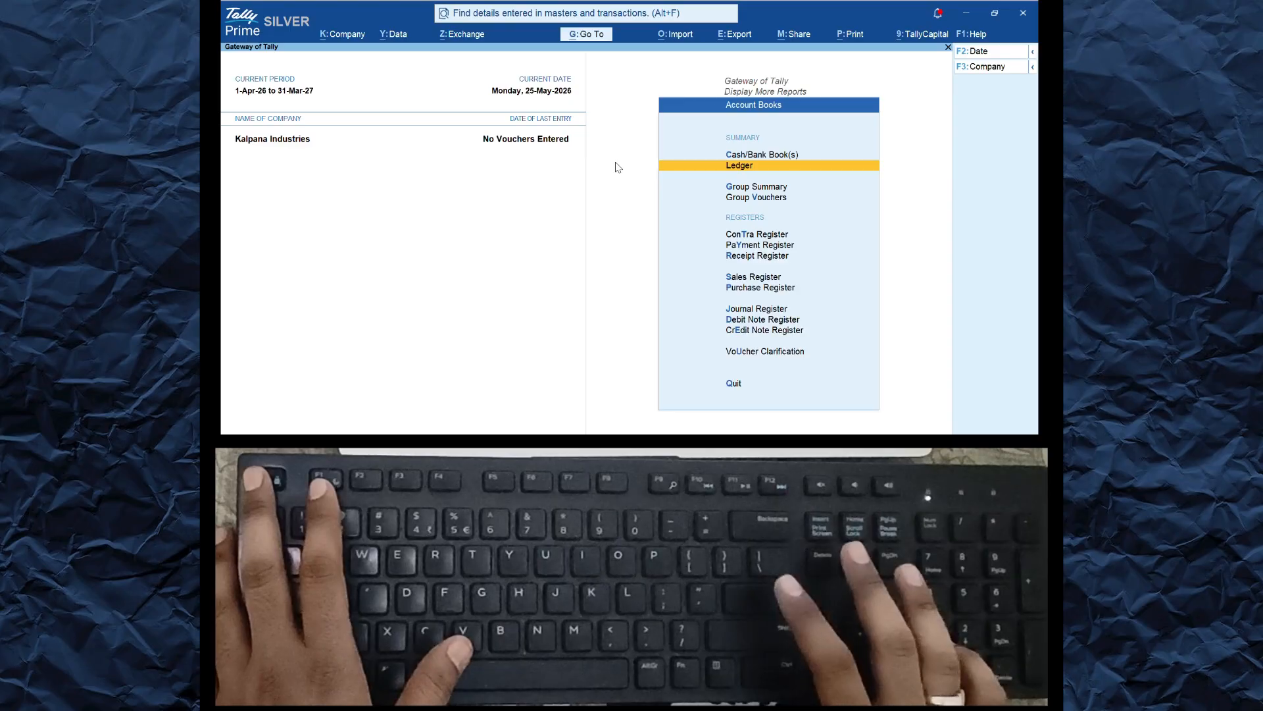
pyautogui.press('Return')
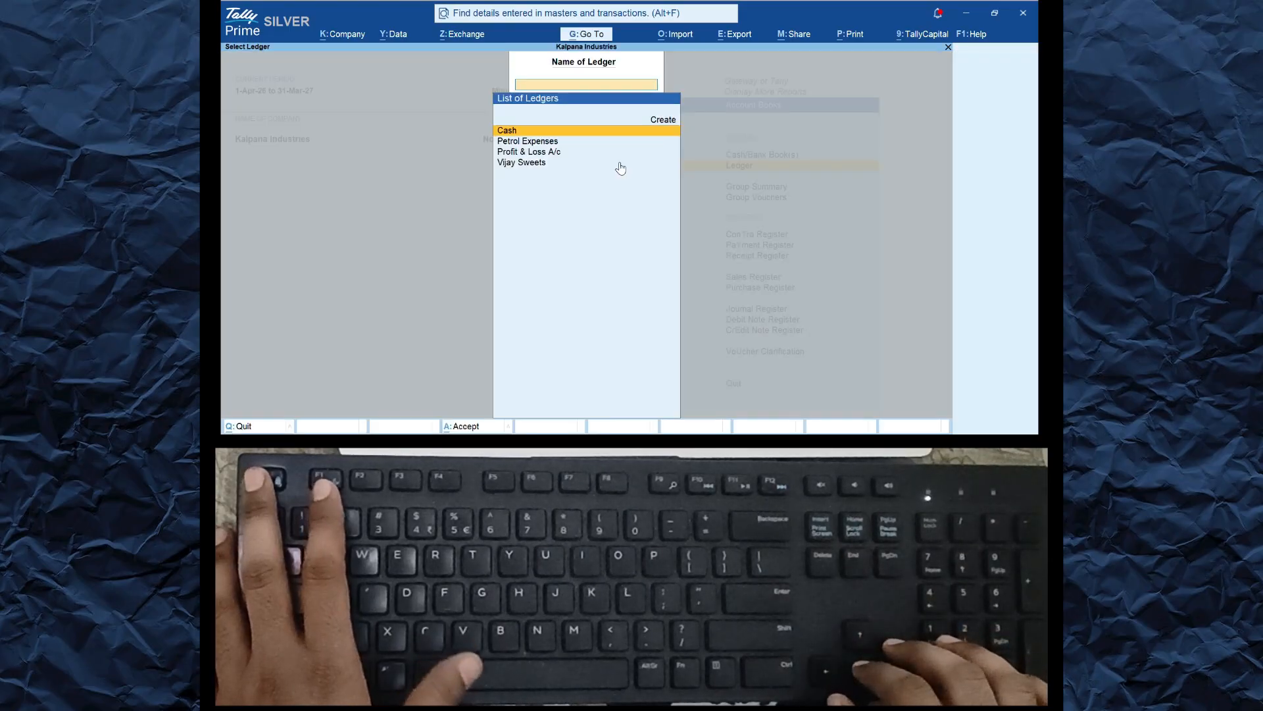
pyautogui.press('Down')
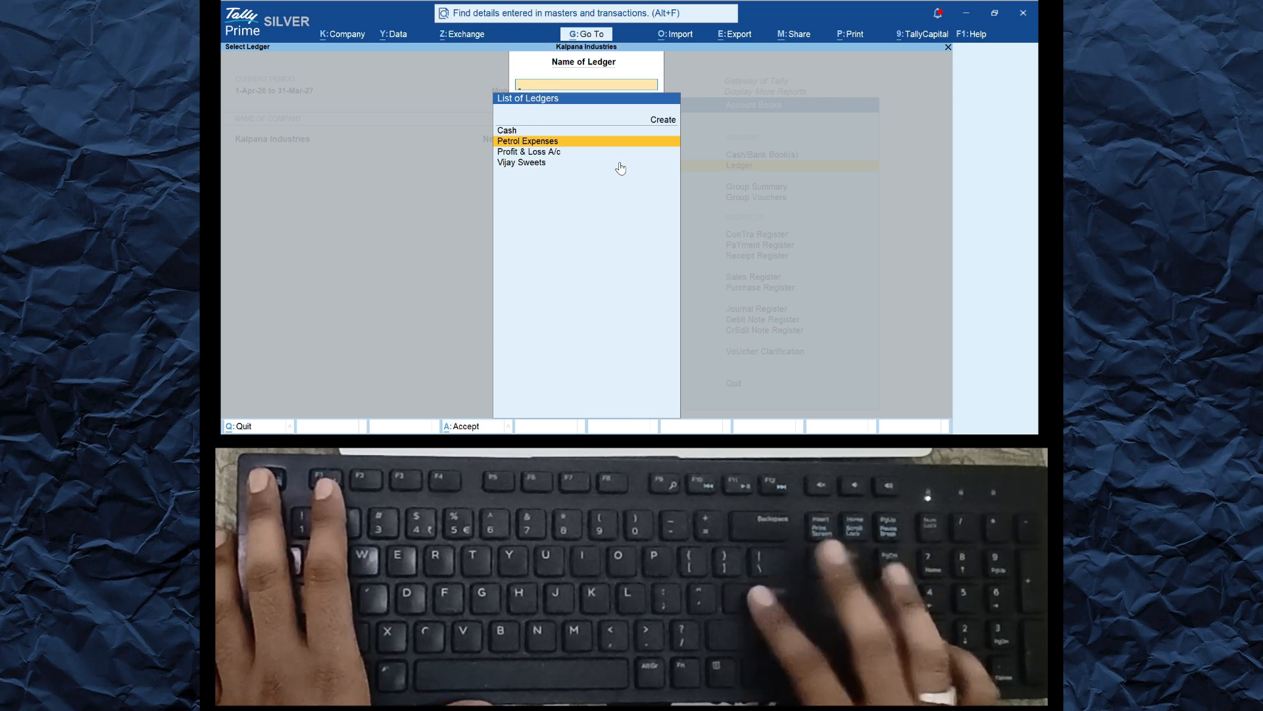
pyautogui.press('Return')
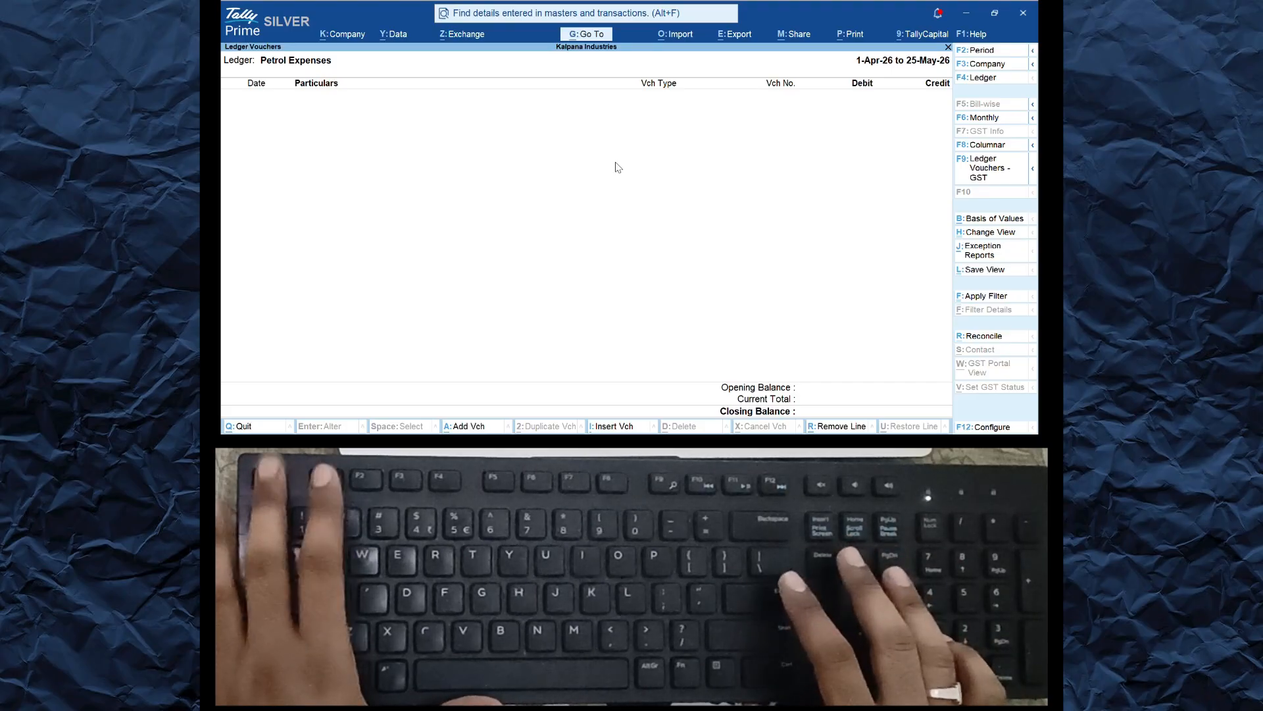
pyautogui.press('Escape')
# Step: Back out of Account Books to Gateway of Tally, declining the Quit? prompt
pyautogui.press('Escape')
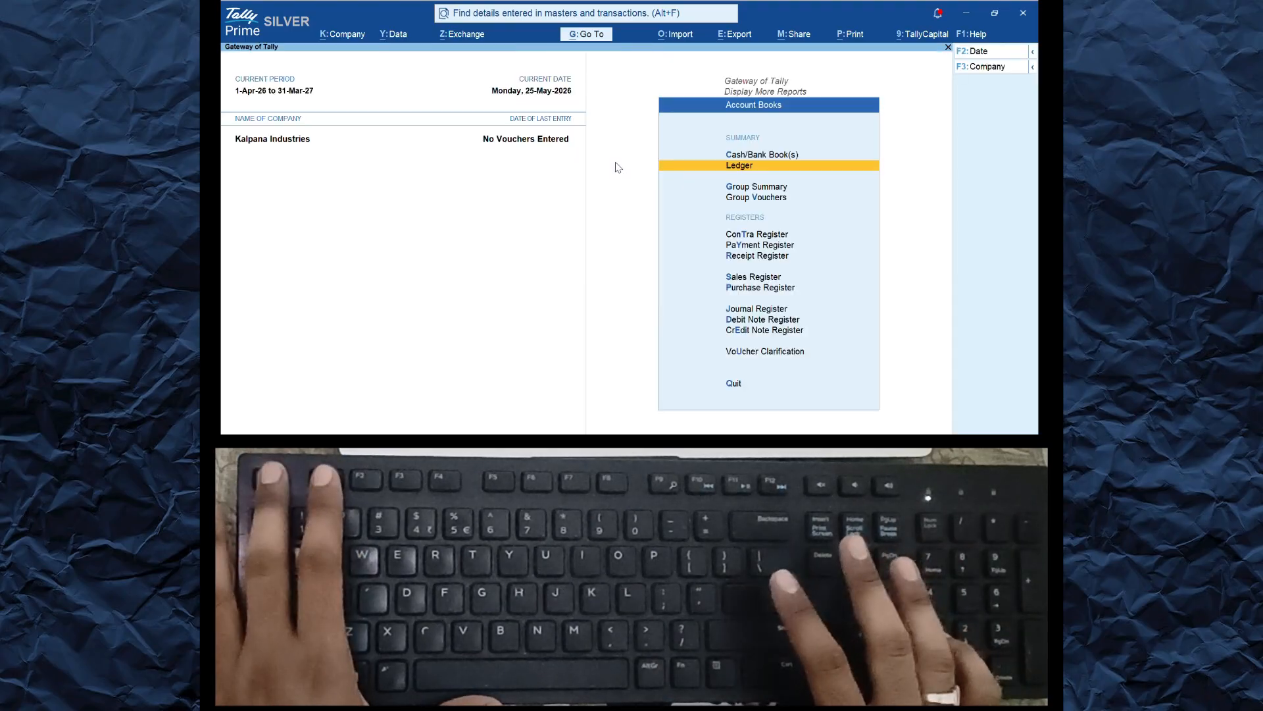
pyautogui.press('Escape')
pyautogui.press('Escape')
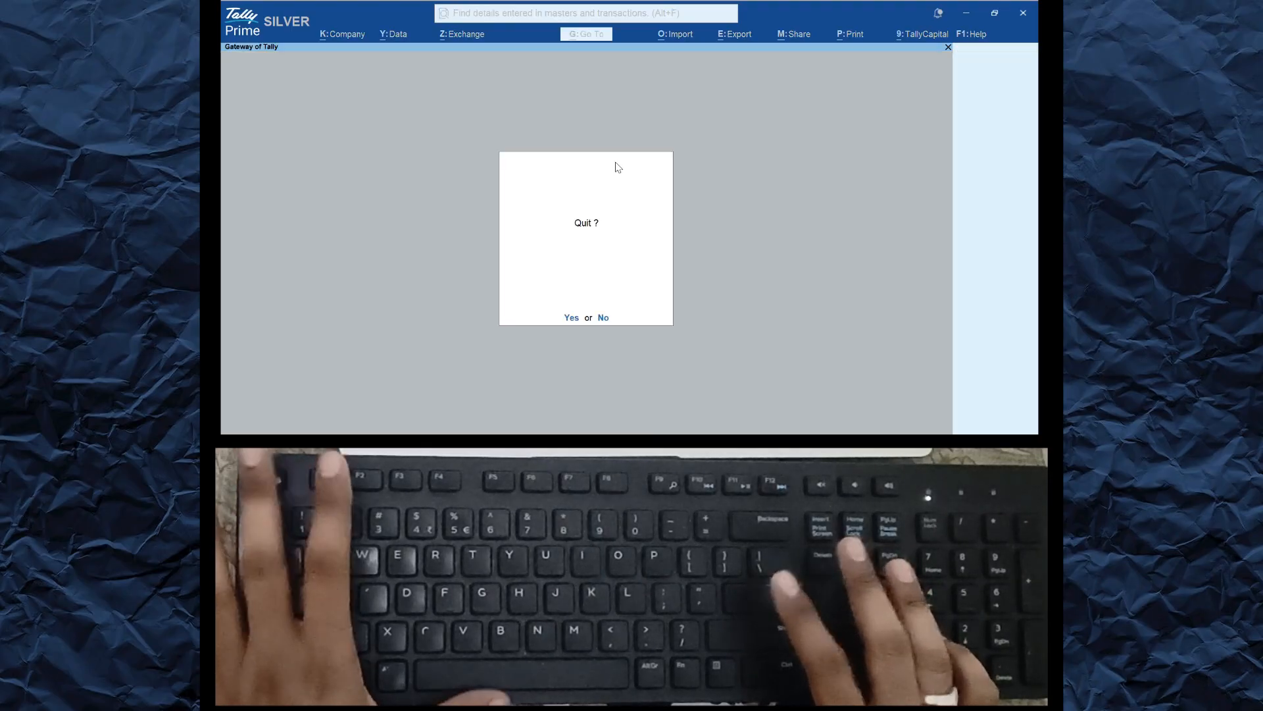
pyautogui.press('Escape')
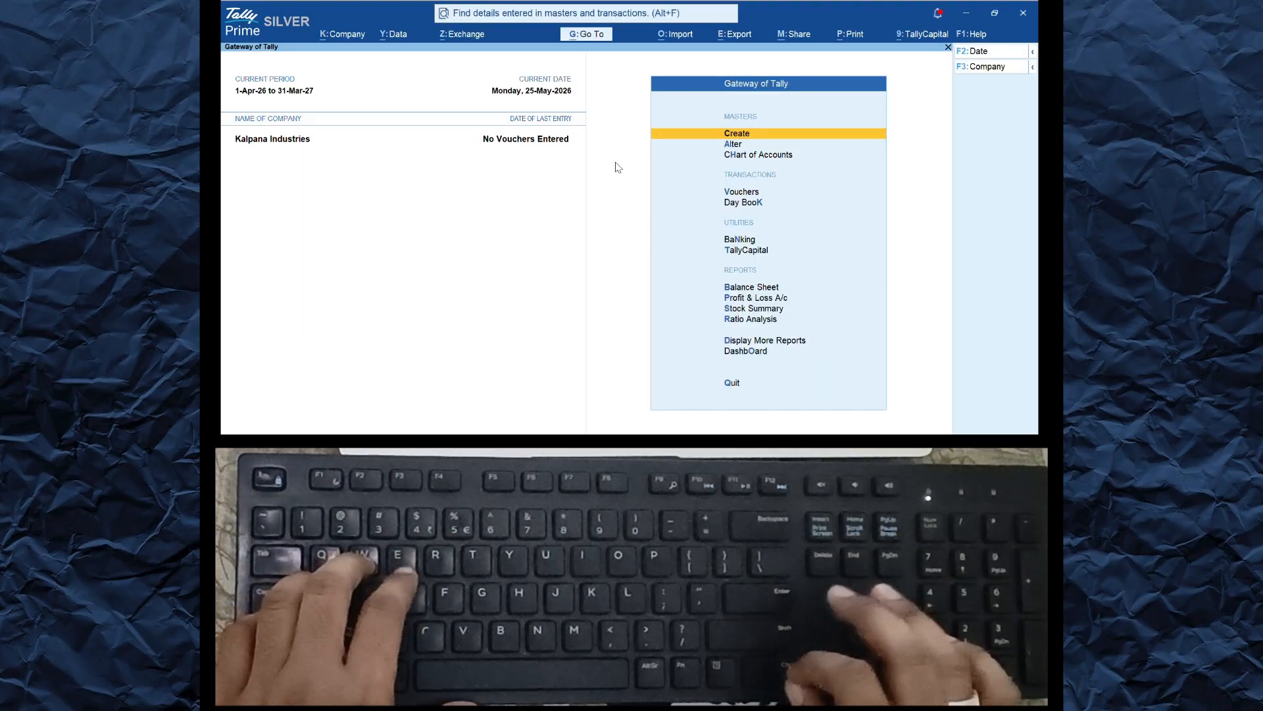